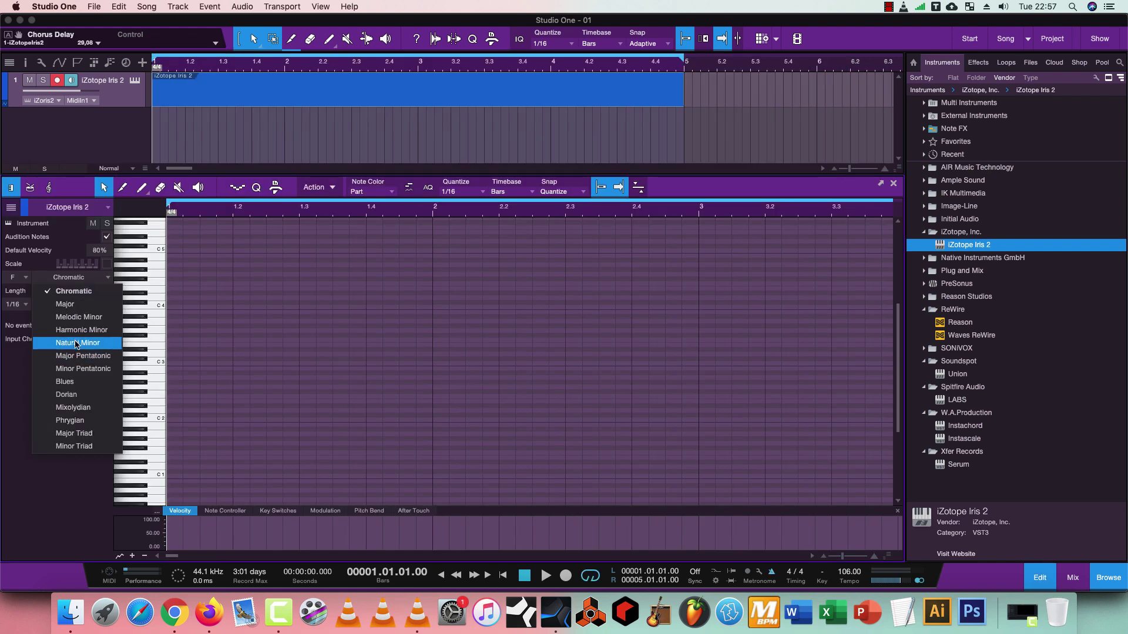
Enter F3, G#3 and C4 at the start of bar 1 on the iZotope Iris 2 track, each two beats long, and audition the chord.
{"action": "left_click", "coordinate": [83, 331]}
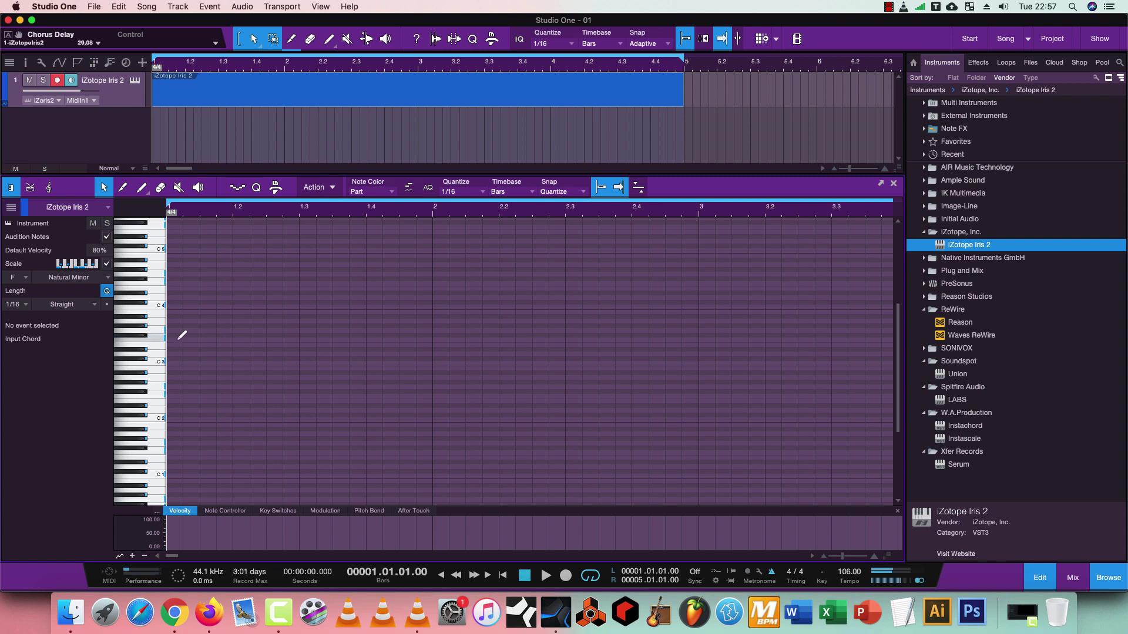
{"action": "mouse_move", "coordinate": [179, 339]}
{"action": "left_mouse_down"}
{"action": "mouse_move", "coordinate": [295, 345]}
{"action": "mouse_move", "coordinate": [257, 321]}
{"action": "mouse_move", "coordinate": [259, 305]}
{"action": "left_mouse_up"}
{"action": "key", "text": "space"}
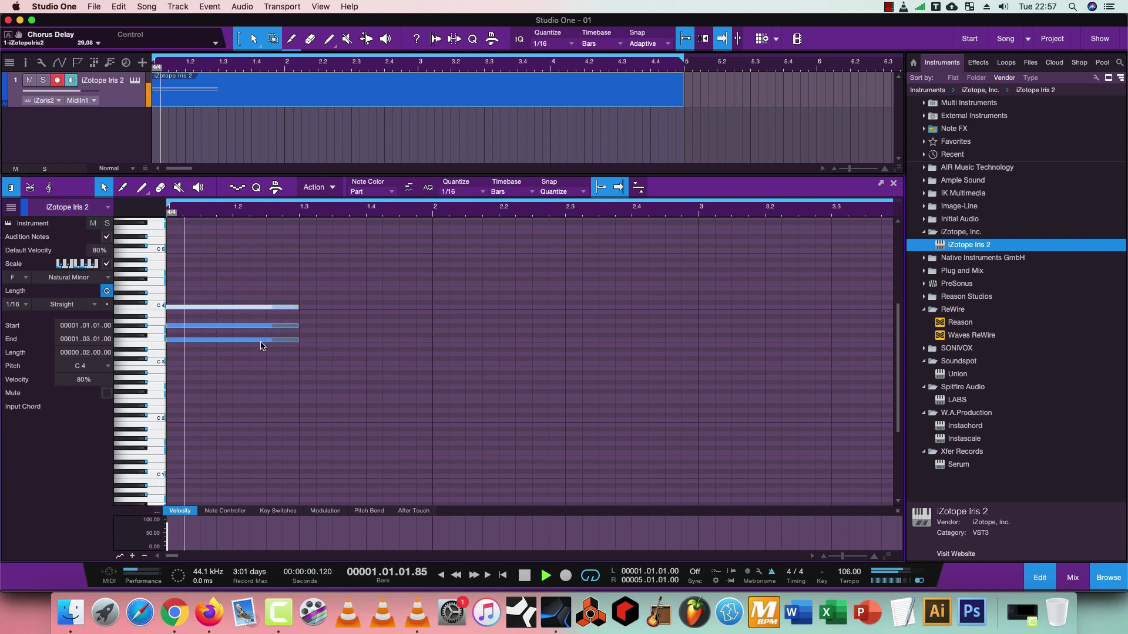
{"action": "key", "text": "space"}
Lengthen all three chord notes to one full bar and play the chord back.
{"action": "key", "text": "super+a"}
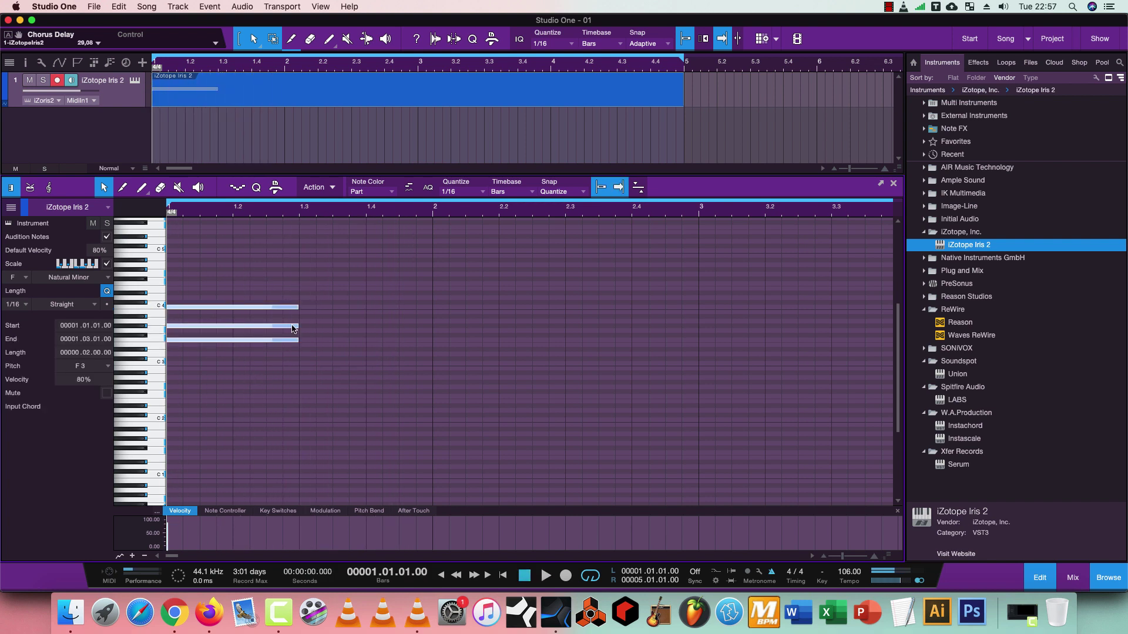
{"action": "left_click_drag", "start_coordinate": [299, 310], "coordinate": [431, 308]}
{"action": "key", "text": "space"}
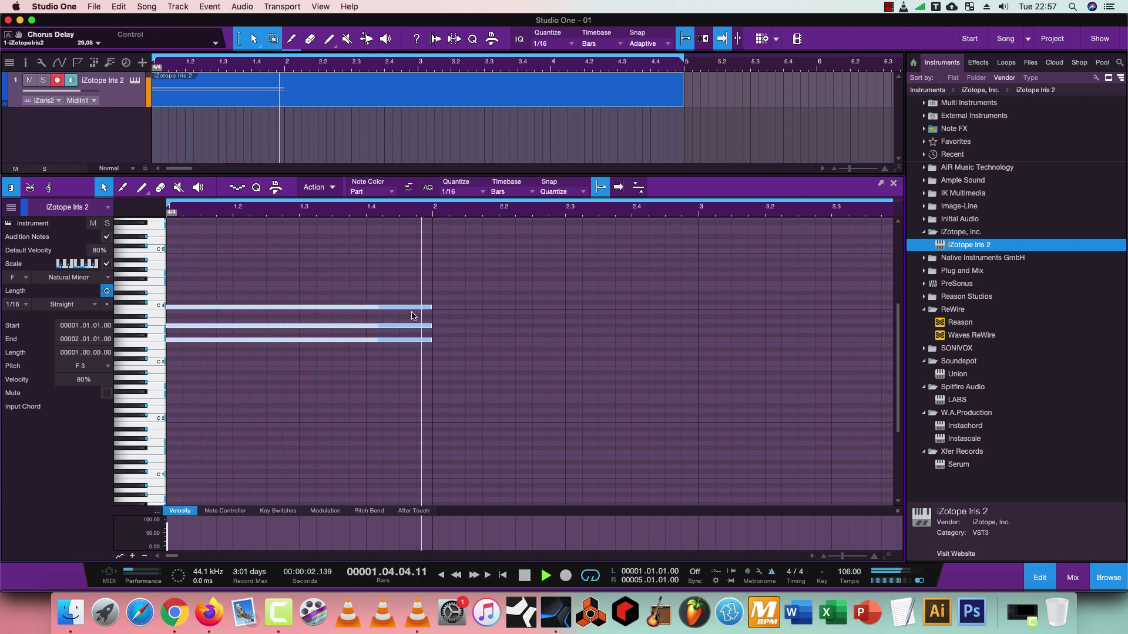
{"action": "key", "text": "space"}
{"action": "key", "text": "space"}
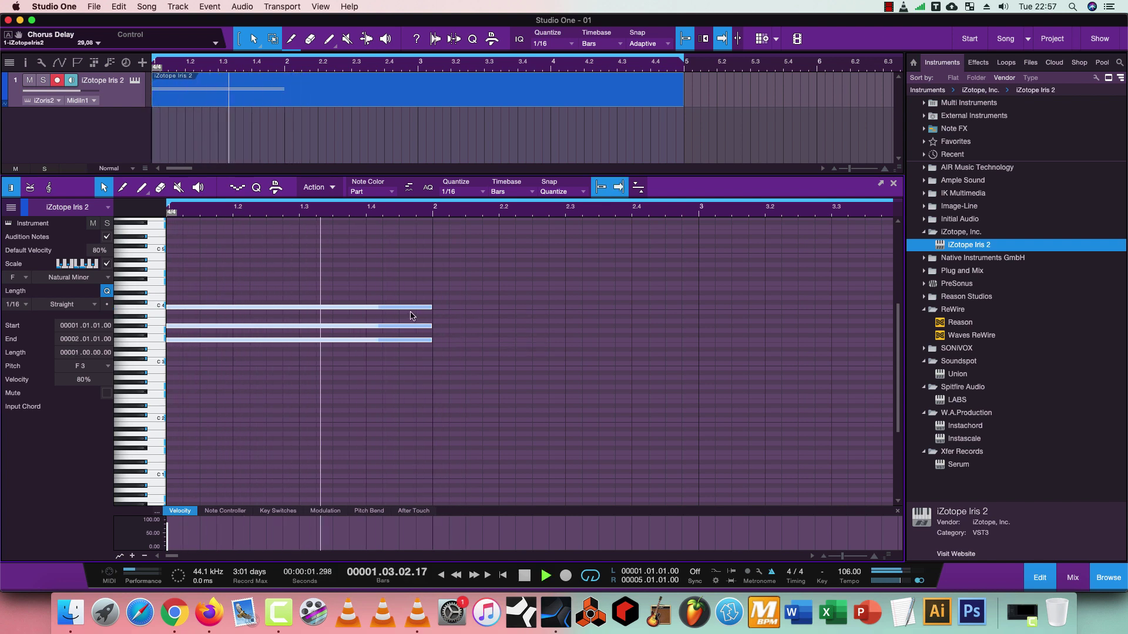
{"action": "key", "text": "space"}
Copy the chord's F3 note down to F1 as a bass note in bar 1 and listen to the result.
{"action": "scroll", "coordinate": [395, 347], "scroll_direction": "up", "scroll_amount": 2}
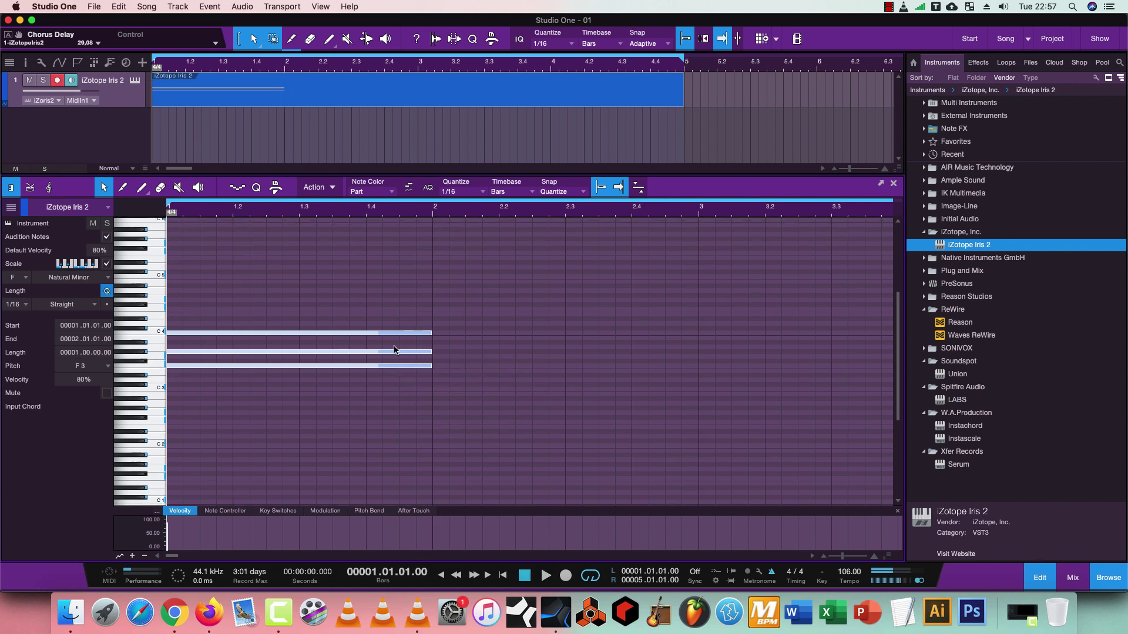
{"action": "left_click", "coordinate": [305, 296]}
{"action": "left_click", "coordinate": [214, 366]}
{"action": "left_click_drag", "start_coordinate": [214, 365], "coordinate": [189, 477]}
{"action": "key", "text": "space"}
{"action": "key", "text": "space"}
{"action": "key", "text": "space"}
{"action": "key", "text": "space"}
{"action": "key", "text": "space"}
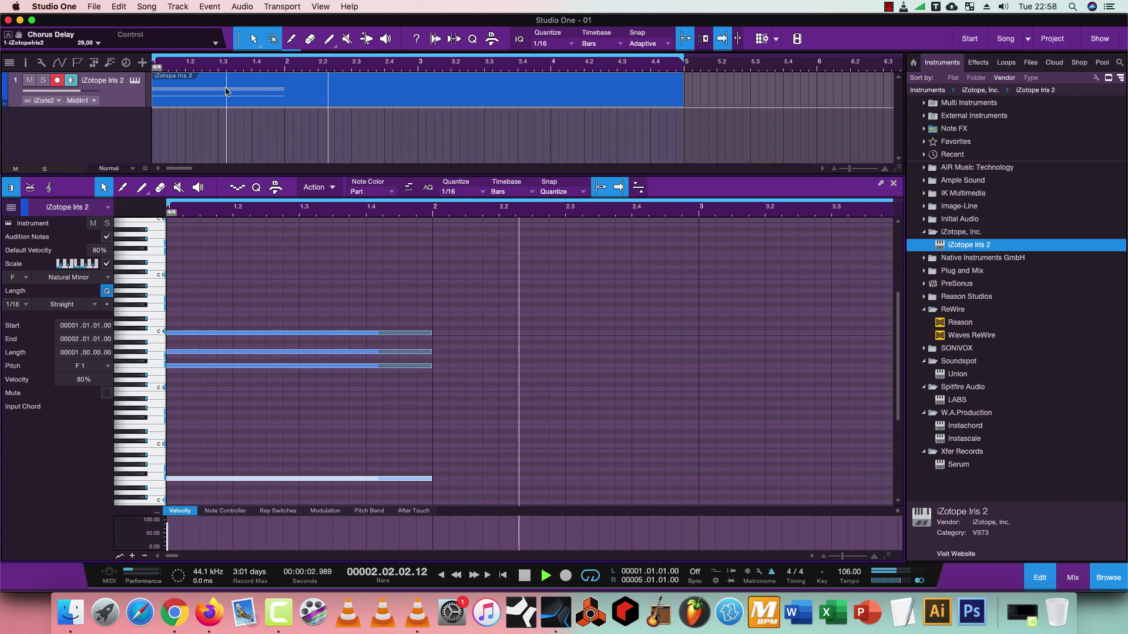
{"action": "key", "text": "space"}
Copy the G#3 note to the start of bar 3 and play the sequence from the beginning.
{"action": "left_click_drag", "start_coordinate": [425, 315], "coordinate": [782, 345]}
{"action": "left_click", "coordinate": [372, 372]}
{"action": "left_click_drag", "start_coordinate": [695, 345], "coordinate": [780, 354]}
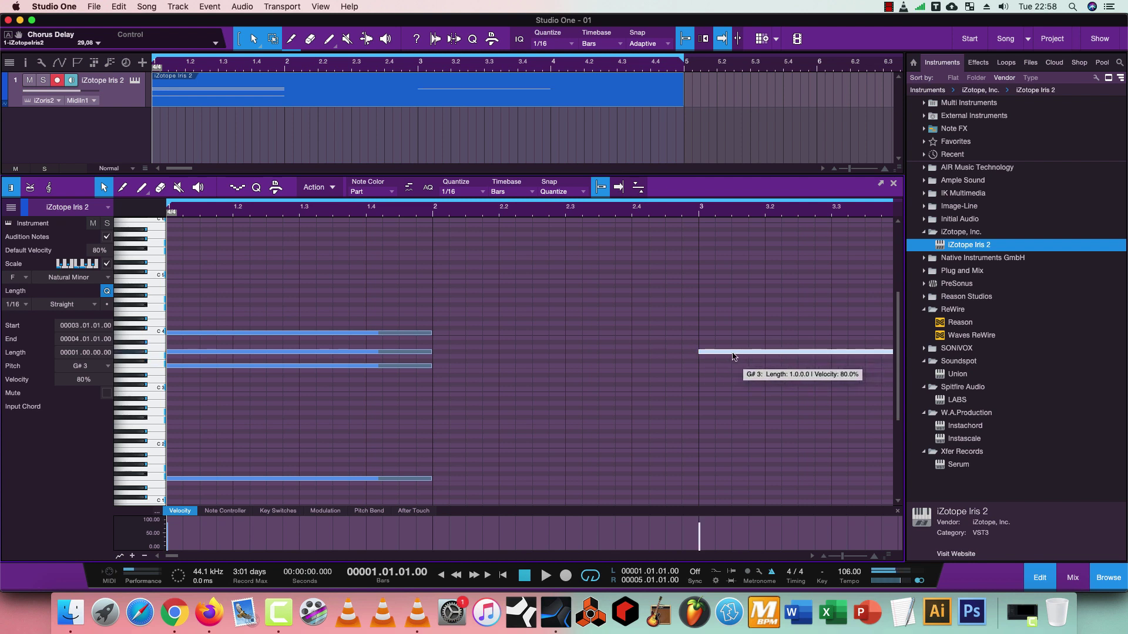
{"action": "key", "text": "space"}
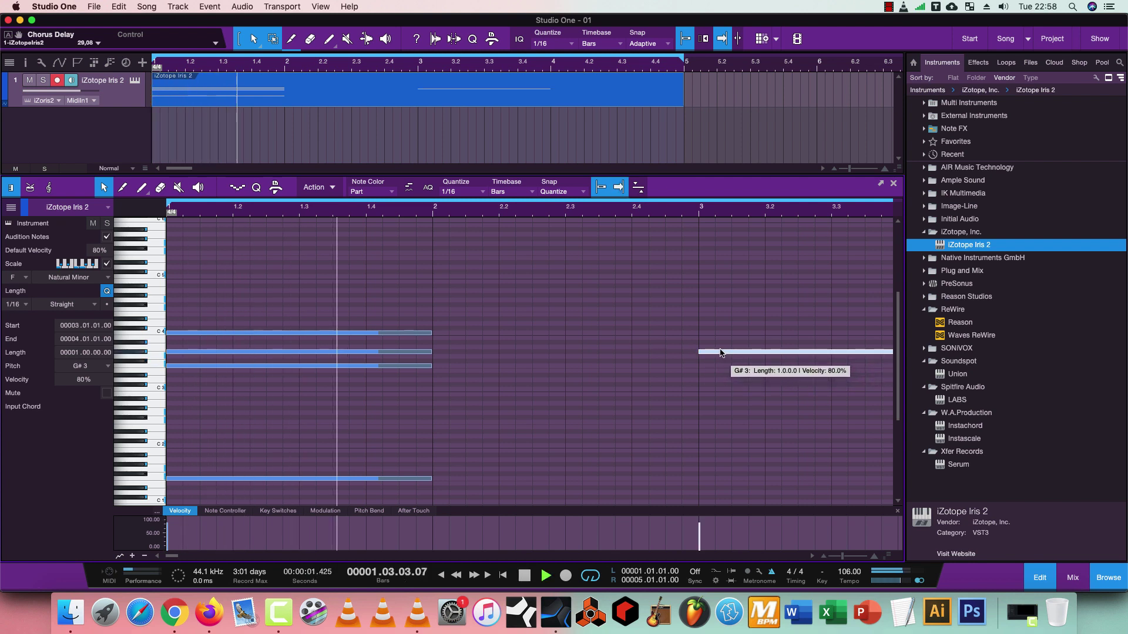
{"action": "key", "text": "e"}
{"action": "key", "text": "w"}
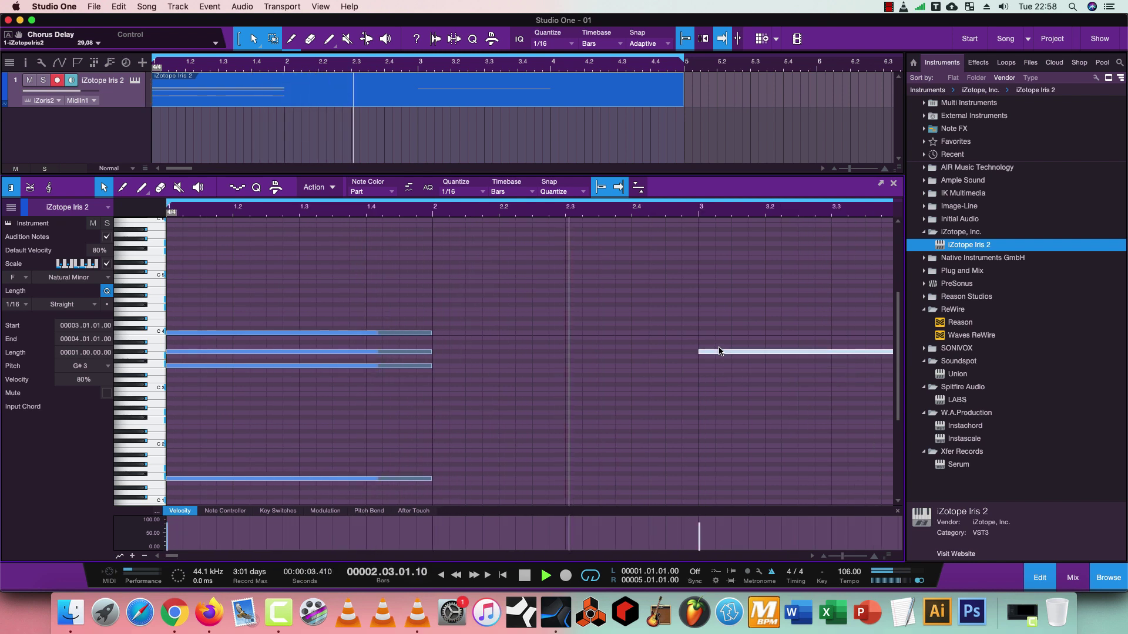
{"action": "key", "text": "w"}
{"action": "key", "text": "space"}
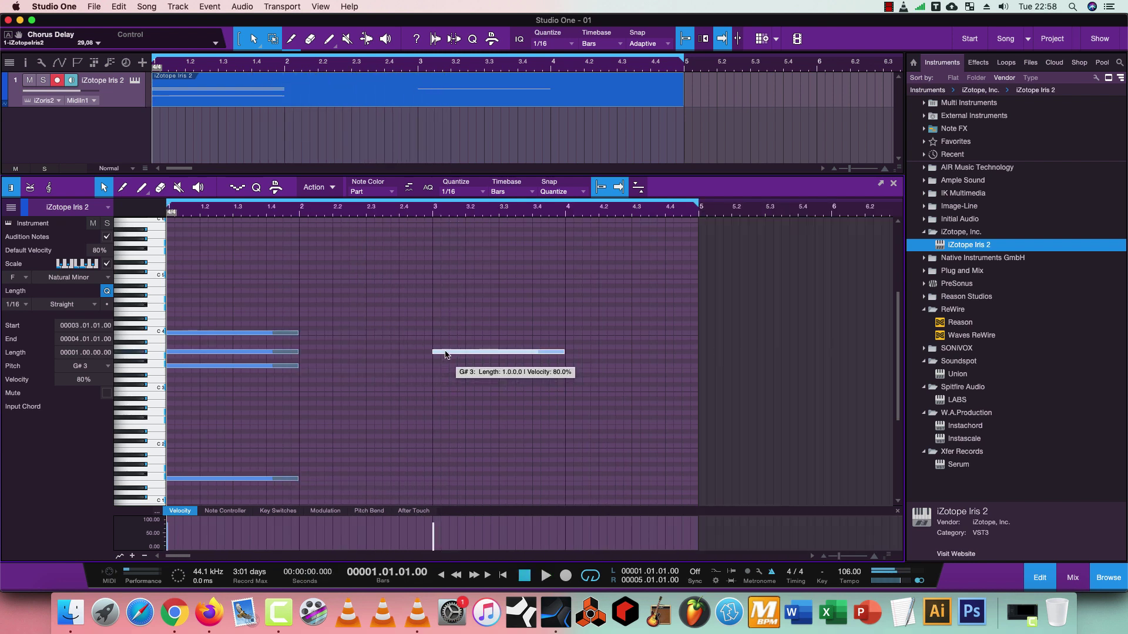
Add one-bar F3 and C#3 notes below G#3 in bar 3 to complete the second chord, and play it back.
{"action": "left_click_drag", "start_coordinate": [441, 352], "coordinate": [443, 388]}
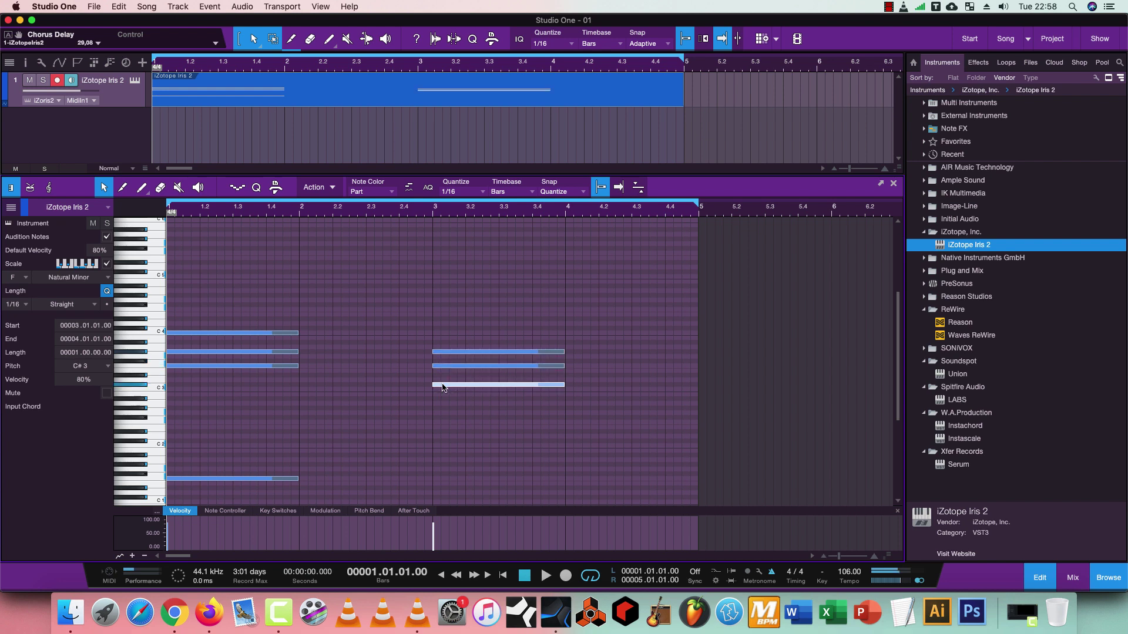
{"action": "left_click", "coordinate": [491, 393]}
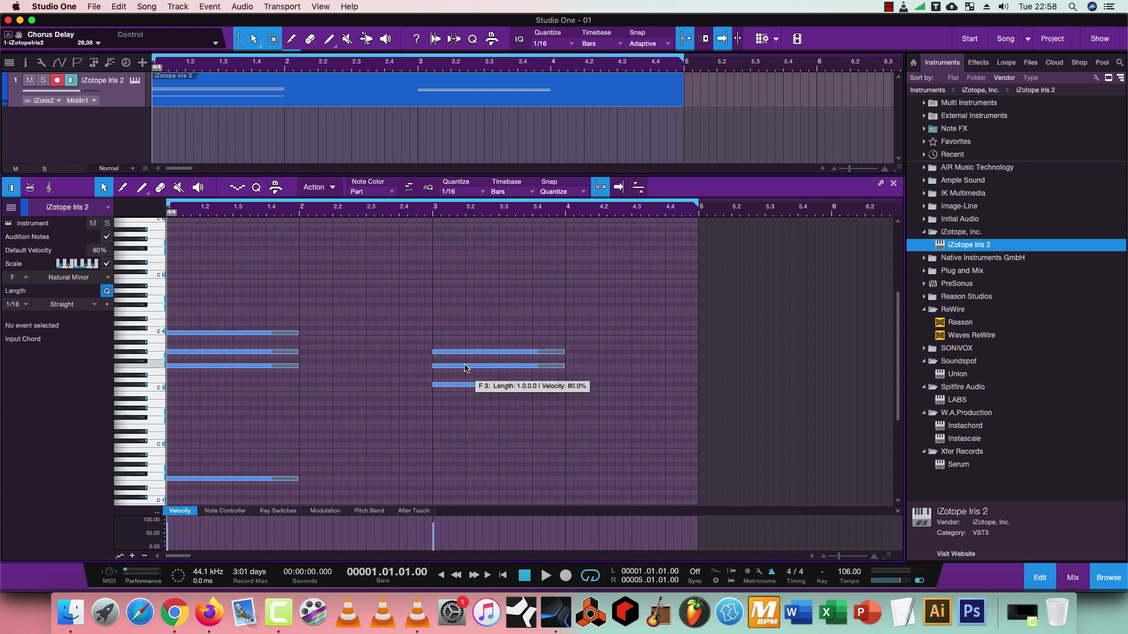
{"action": "left_click", "coordinate": [465, 366]}
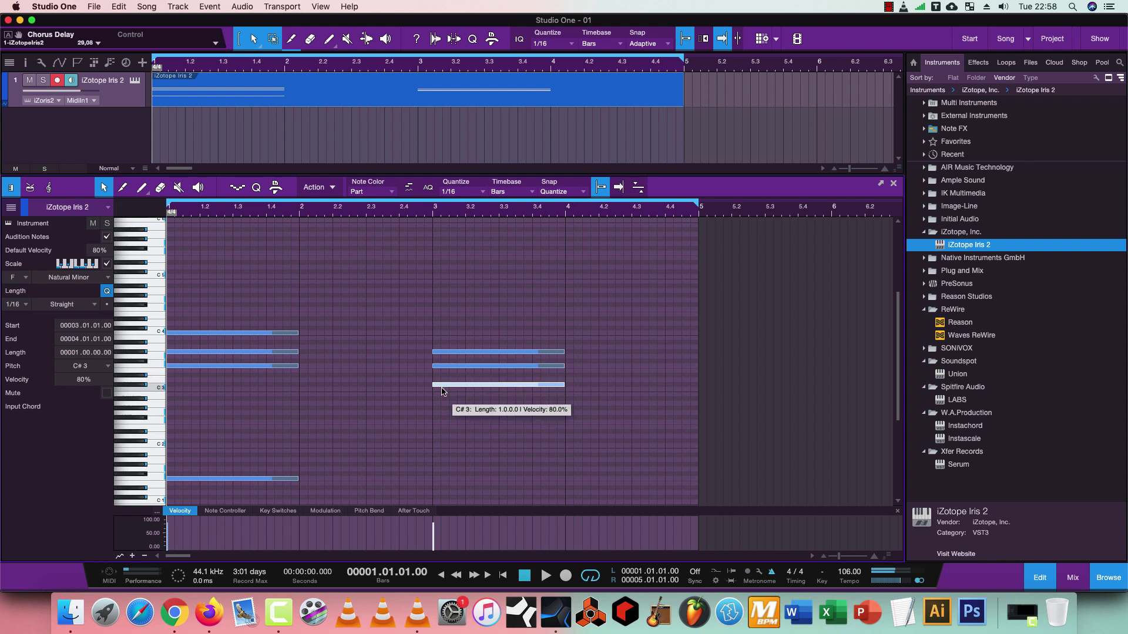
{"action": "key", "text": "space"}
{"action": "scroll", "coordinate": [442, 391], "scroll_direction": "down", "scroll_amount": 1}
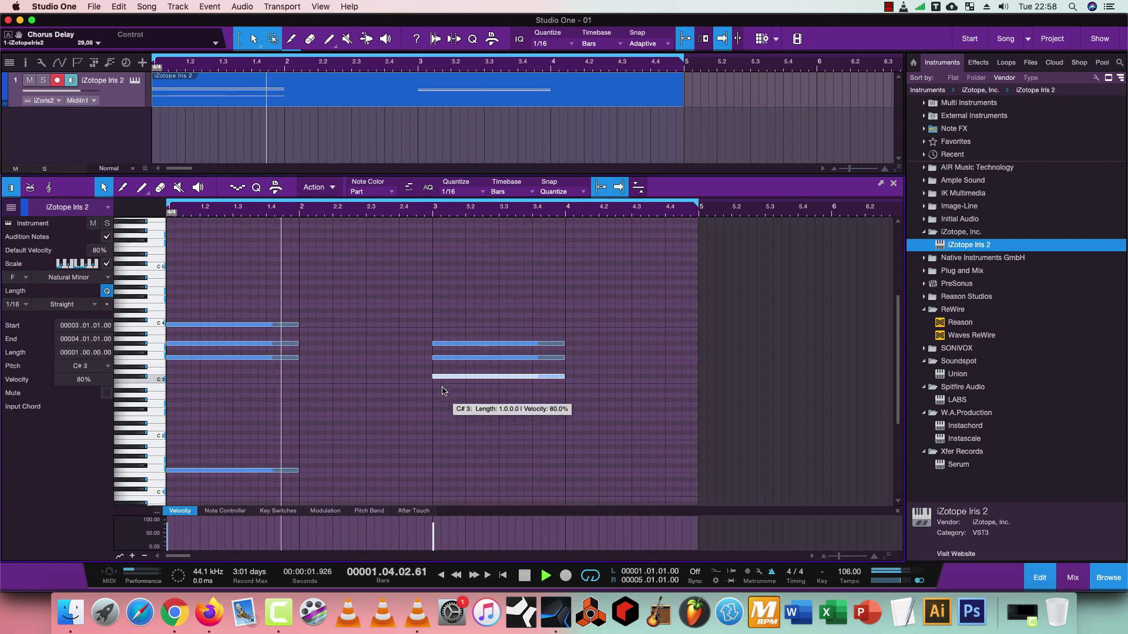
{"action": "scroll", "coordinate": [443, 391], "scroll_direction": "down", "scroll_amount": 6}
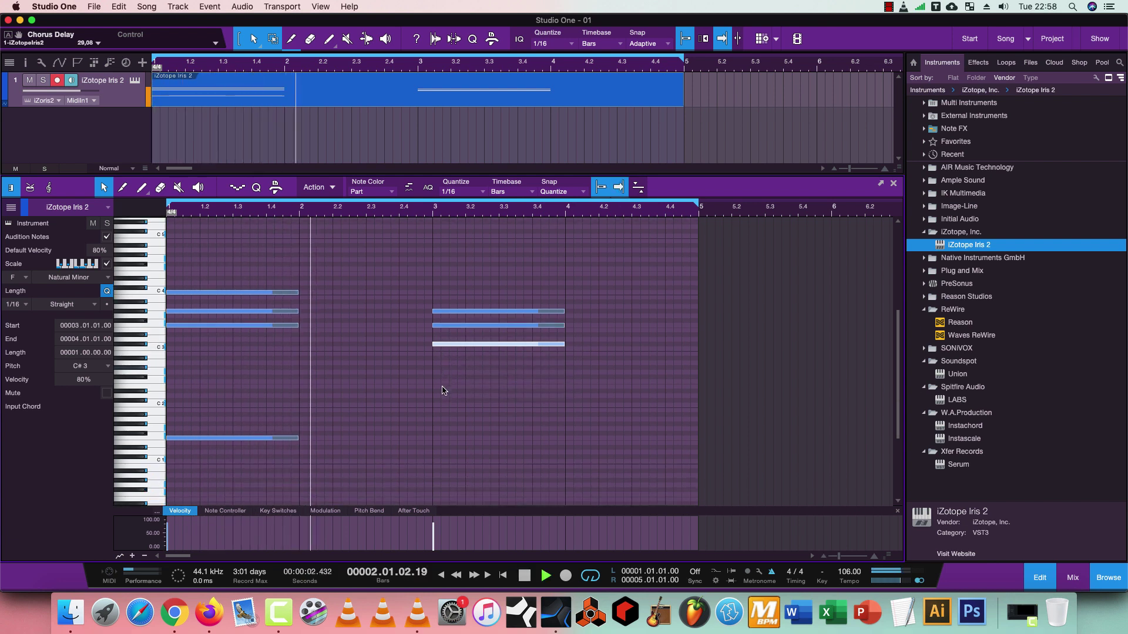
{"action": "key", "text": "space"}
Copy the F1 bass note to bar 3 as C#1 and play the two chords.
{"action": "left_click", "coordinate": [287, 426]}
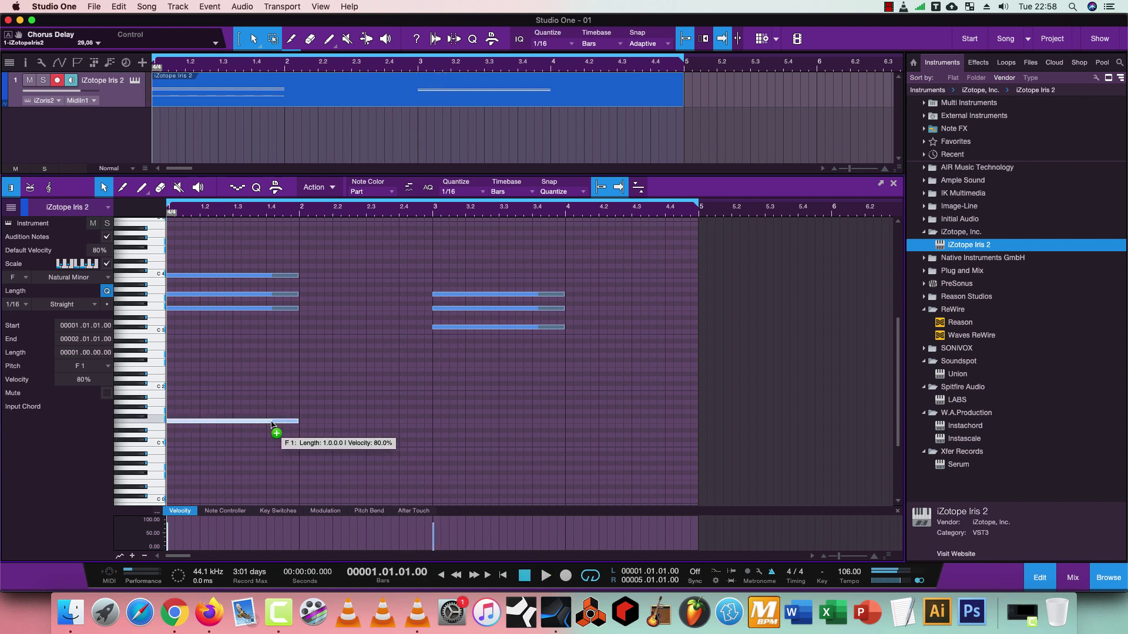
{"action": "left_click_drag", "start_coordinate": [270, 423], "coordinate": [539, 442]}
{"action": "key", "text": "space"}
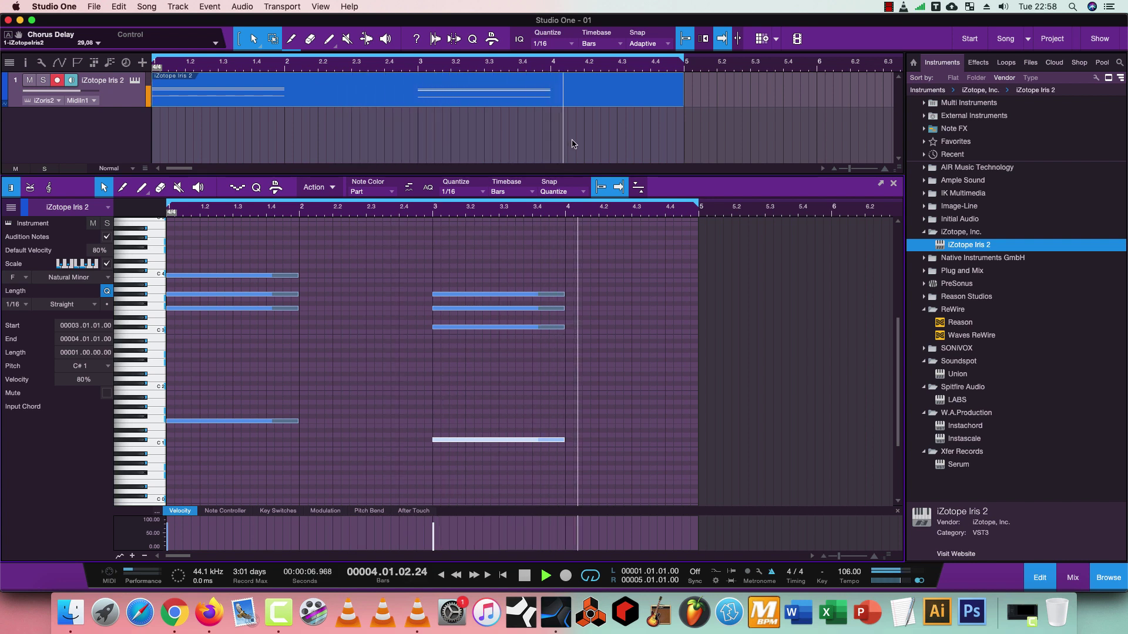
{"action": "key", "text": "space"}
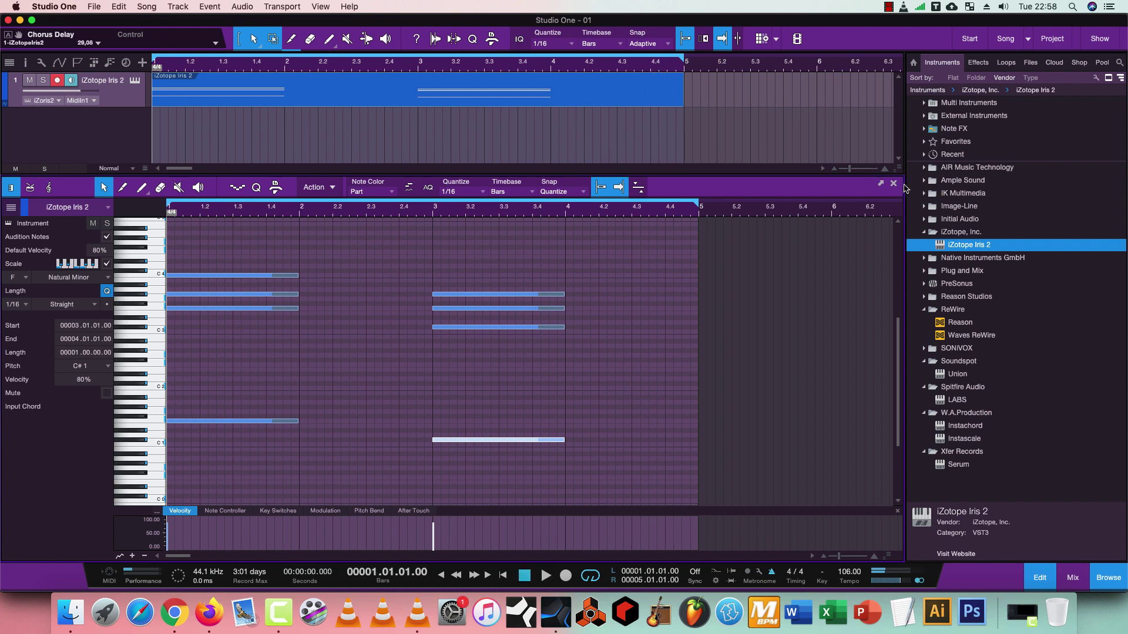
Extend the instrument part to eight bars, ending at bar 9, and show it in the note editor with the browser hidden.
{"action": "left_click", "coordinate": [894, 183]}
{"action": "scroll", "coordinate": [573, 67], "scroll_direction": "down", "scroll_amount": 10}
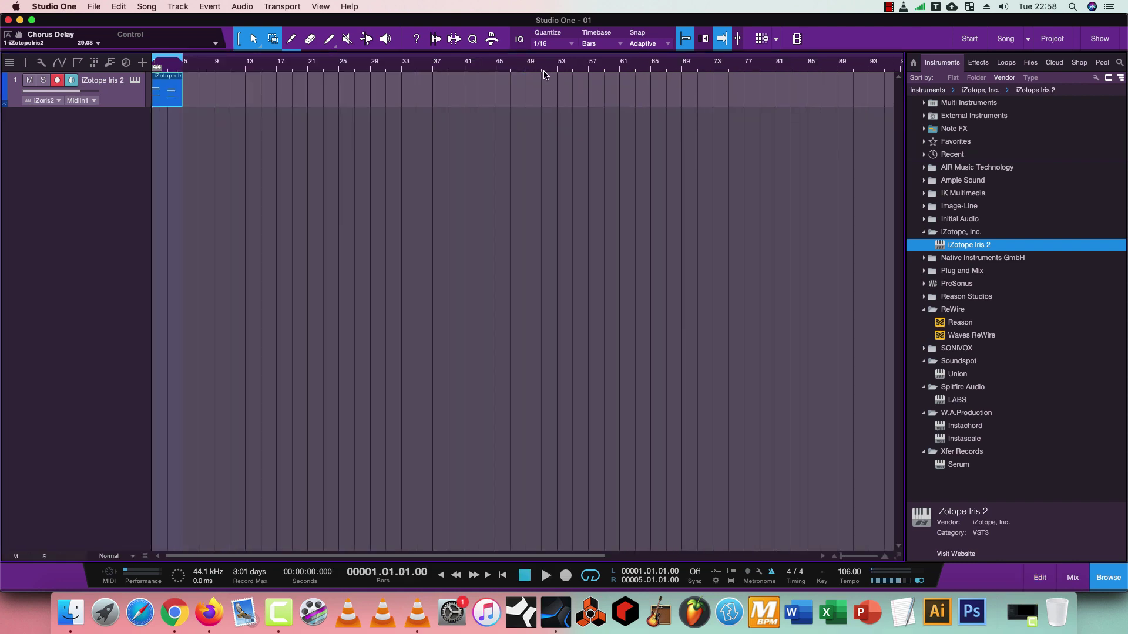
{"action": "scroll", "coordinate": [276, 64], "scroll_direction": "up", "scroll_amount": 4}
{"action": "scroll", "coordinate": [309, 133], "scroll_direction": "left", "scroll_amount": 4}
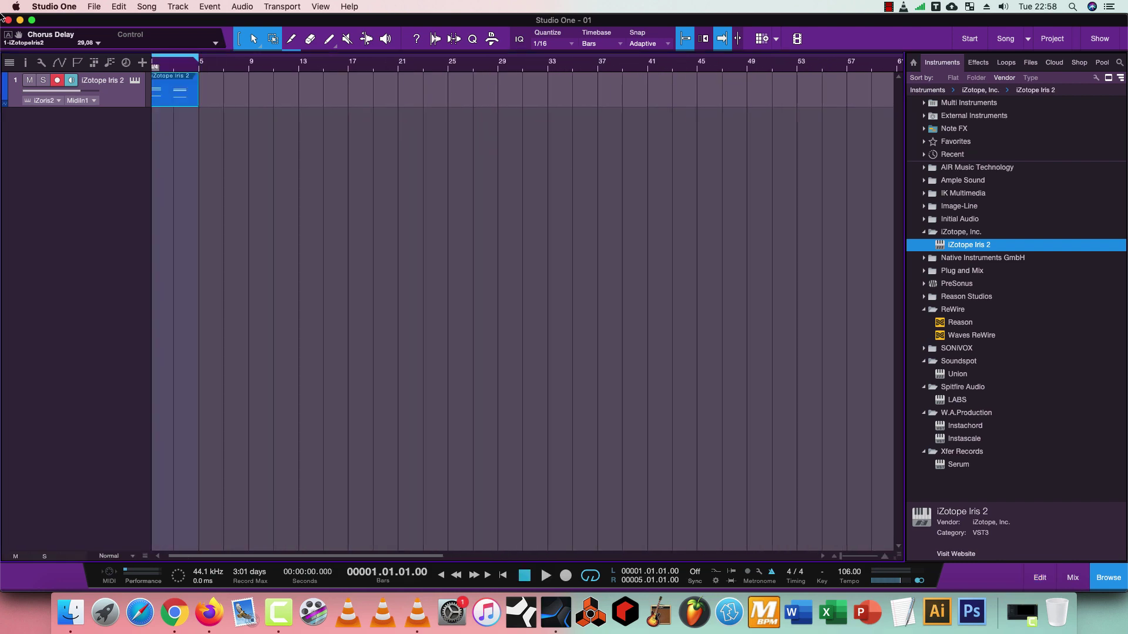
{"action": "left_click_drag", "start_coordinate": [200, 94], "coordinate": [270, 102]}
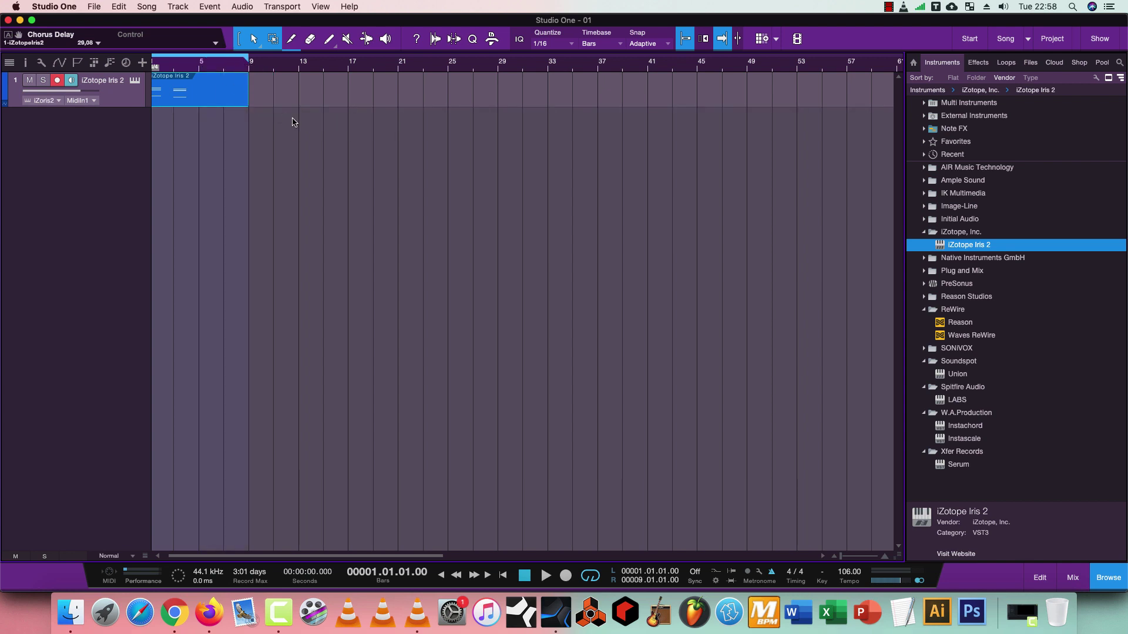
{"action": "double_click", "coordinate": [233, 103]}
{"action": "key", "text": "space"}
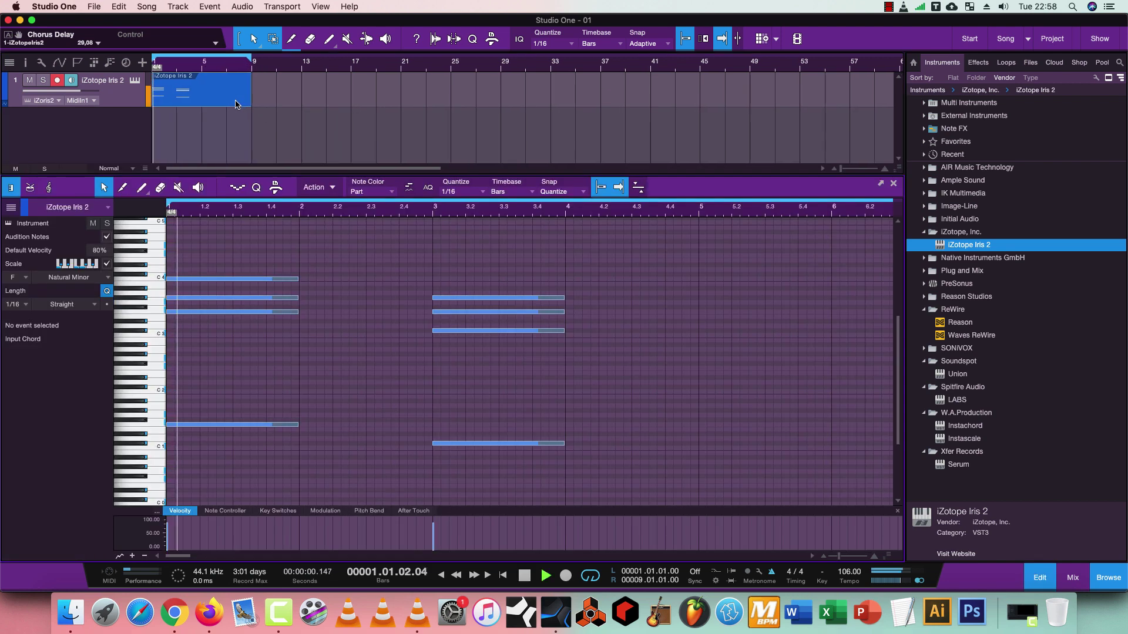
{"action": "scroll", "coordinate": [434, 207], "scroll_direction": "down", "scroll_amount": 4}
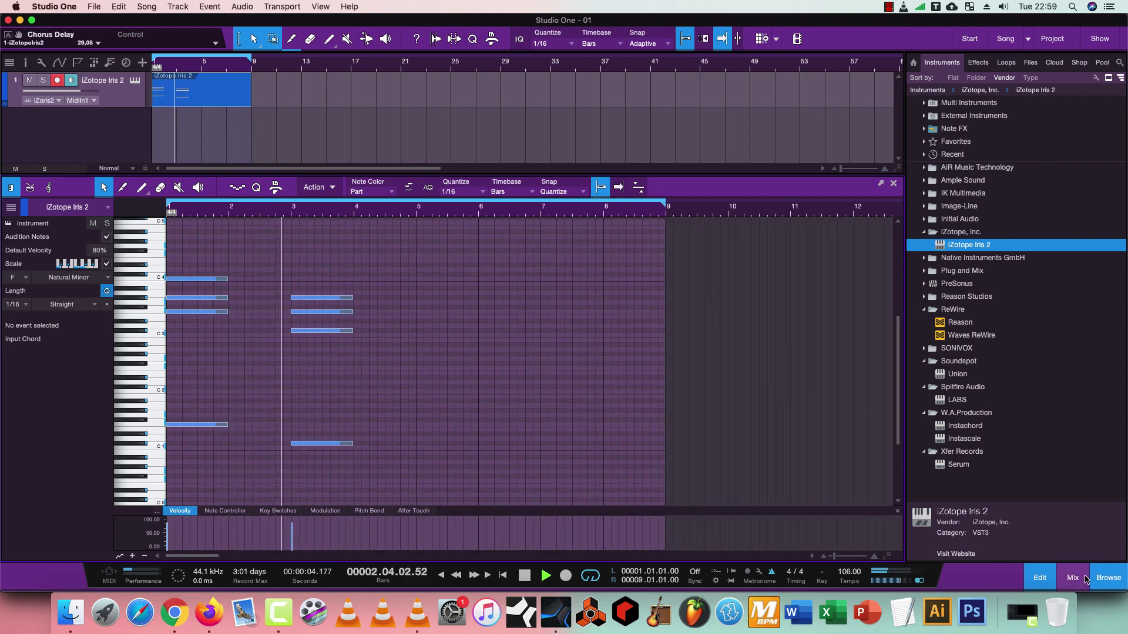
{"action": "left_click", "coordinate": [1106, 577]}
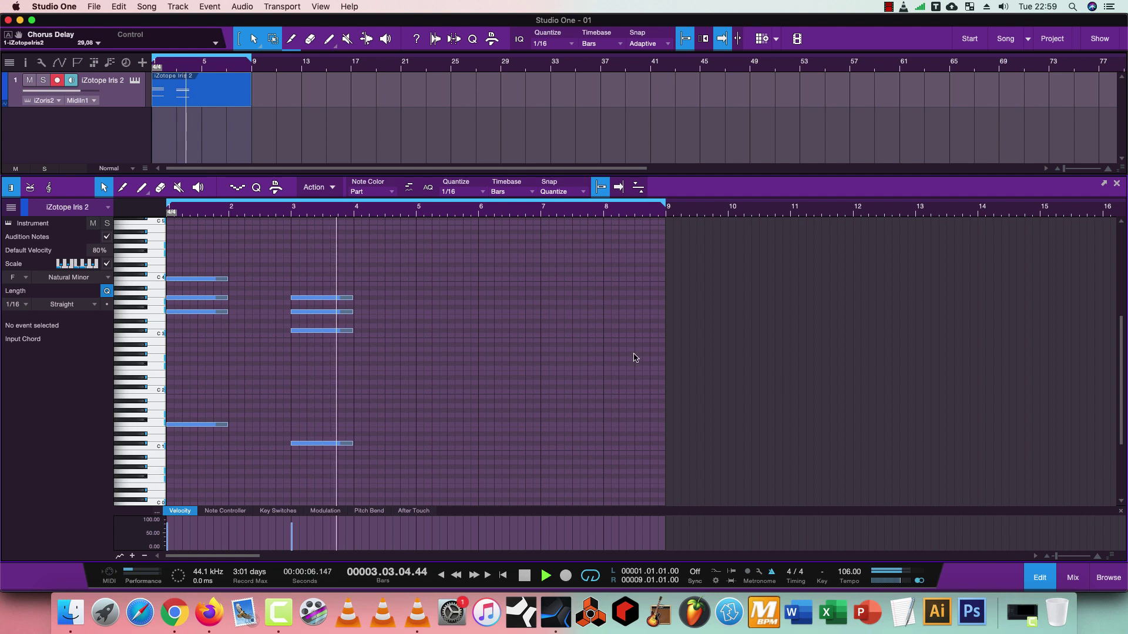
Place an F3 note at the start of bar 5, lengthen it to one bar and play it back.
{"action": "left_click", "coordinate": [336, 298]}
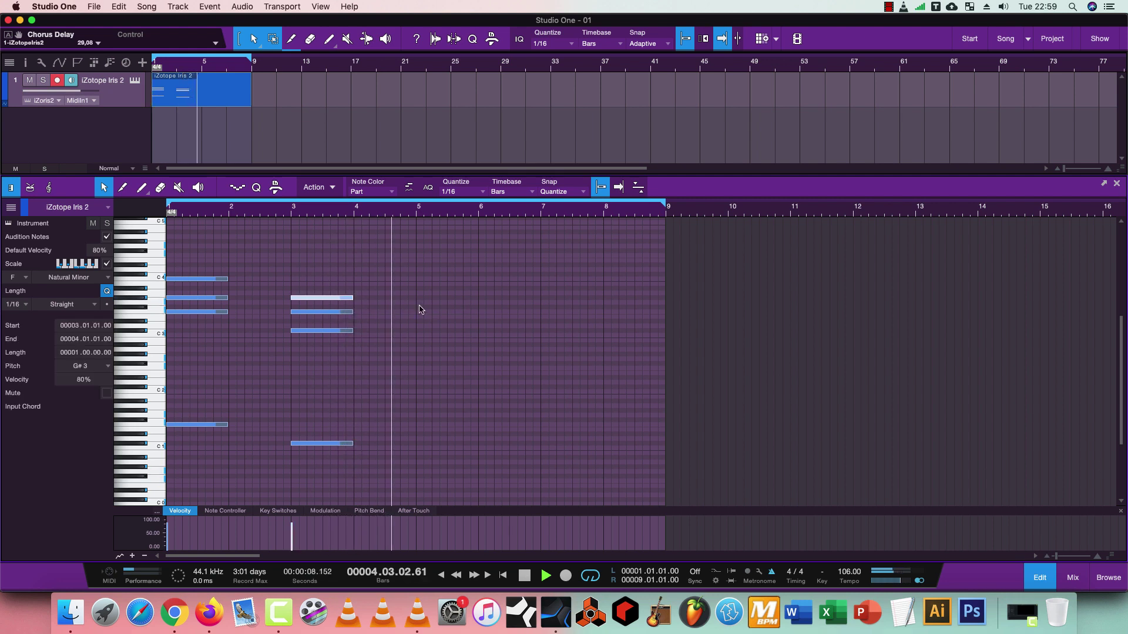
{"action": "key", "text": "space"}
{"action": "left_click", "coordinate": [422, 303], "text": "super"}
{"action": "left_click_drag", "start_coordinate": [419, 305], "coordinate": [415, 305]}
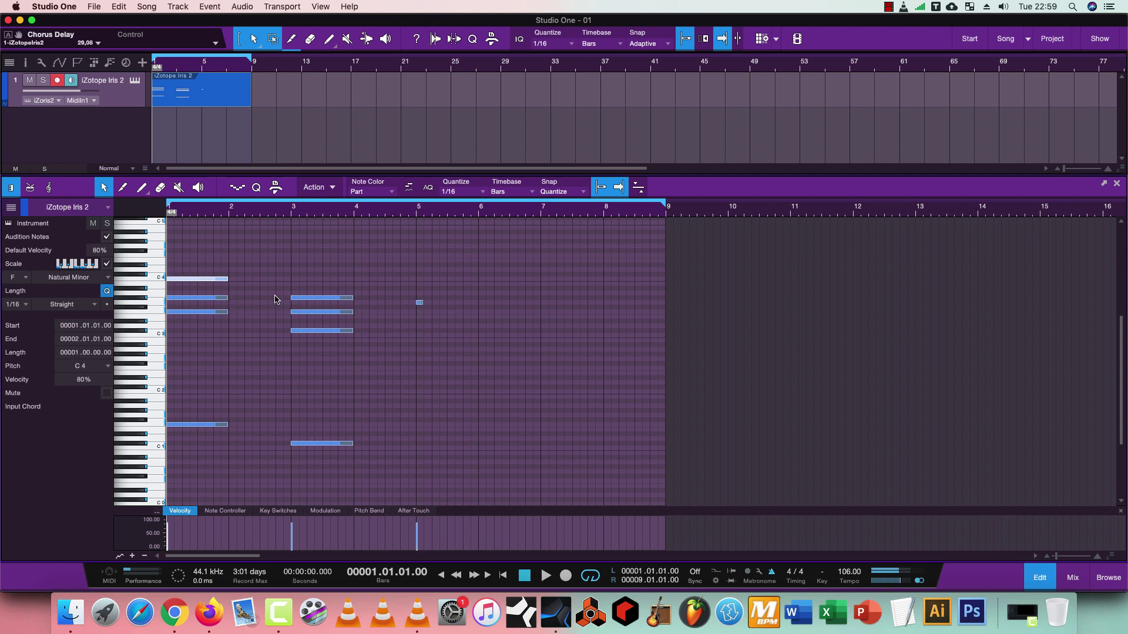
{"action": "left_click", "coordinate": [333, 298]}
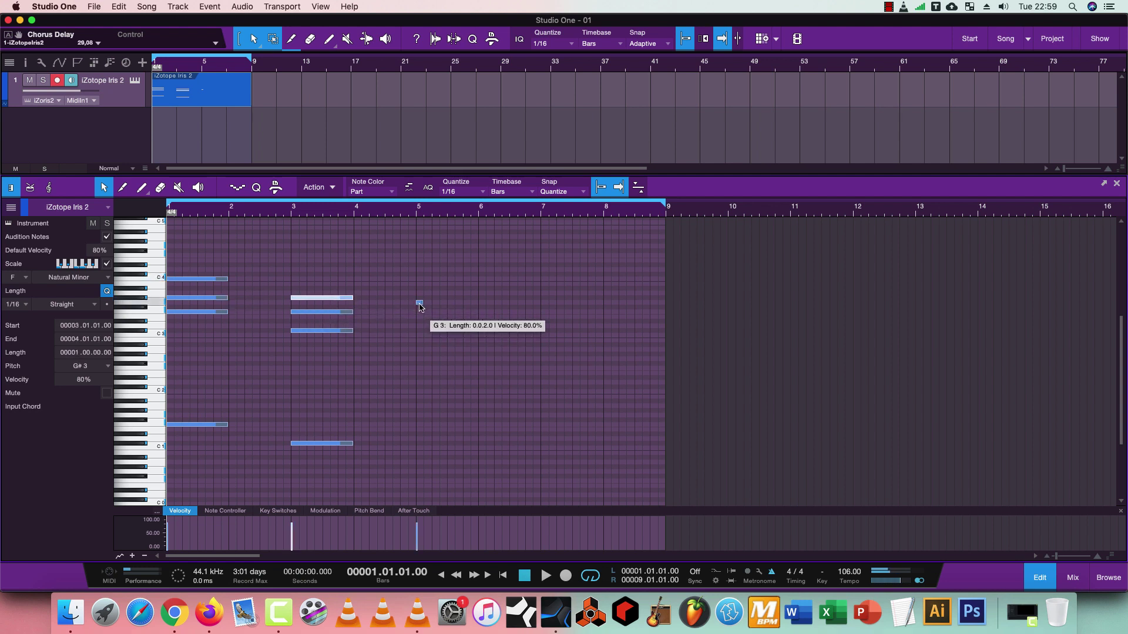
{"action": "left_click_drag", "start_coordinate": [419, 305], "coordinate": [419, 307]}
{"action": "key", "text": "space"}
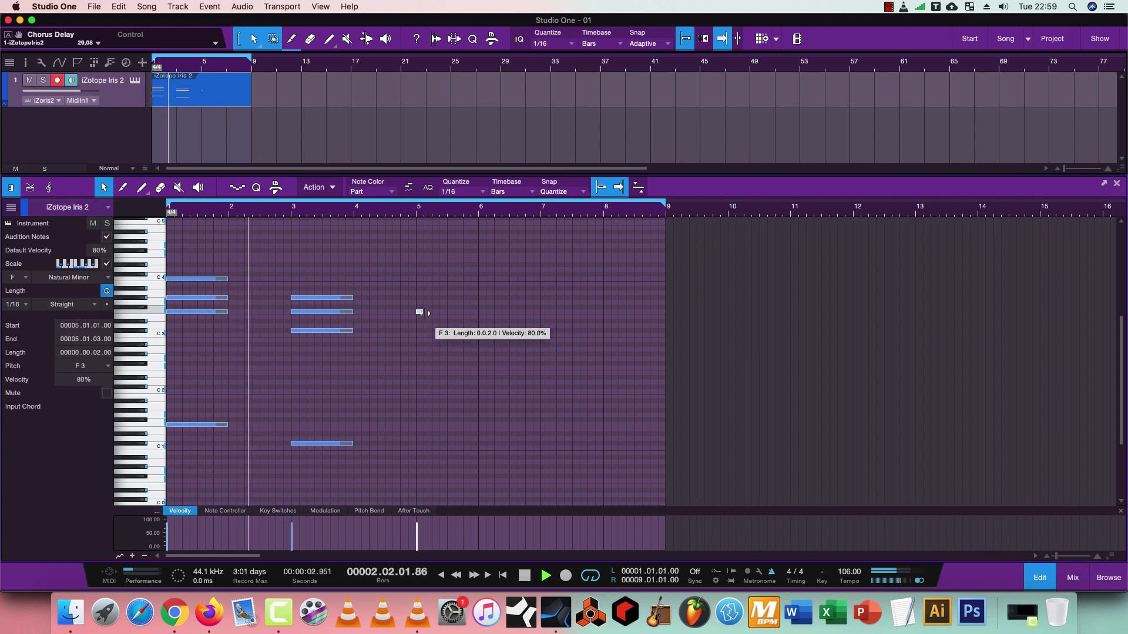
{"action": "left_click_drag", "start_coordinate": [424, 313], "coordinate": [480, 323]}
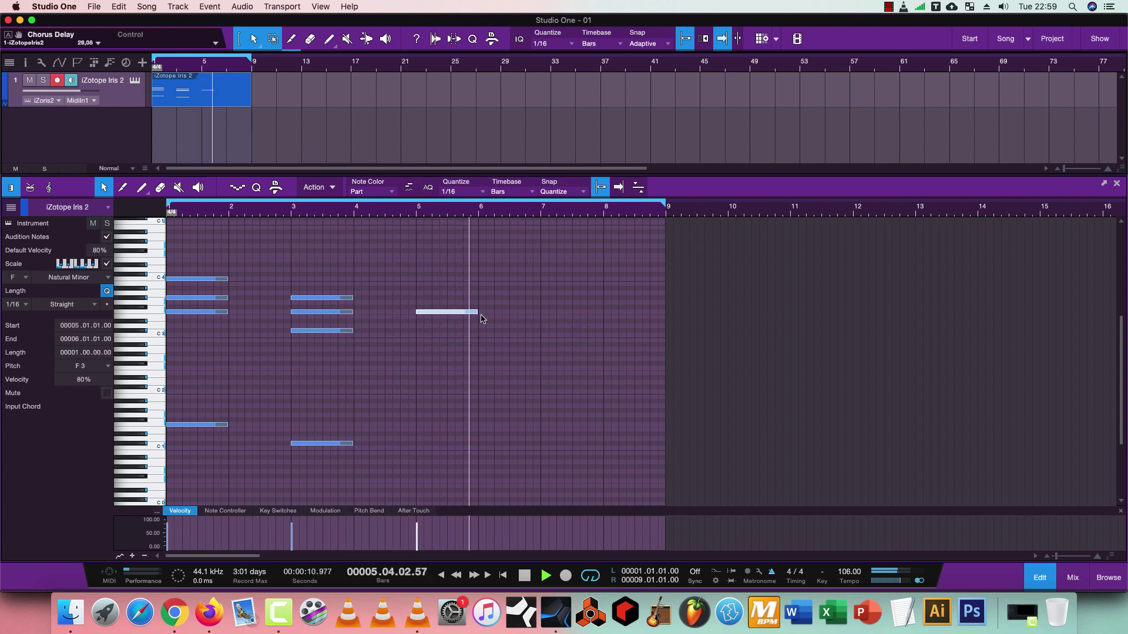
{"action": "key", "text": "space"}
Complete the bar 5 chord with C#3, A#2 and a bass note two octaves below A#2, and play it back.
{"action": "left_click_drag", "start_coordinate": [437, 317], "coordinate": [437, 329]}
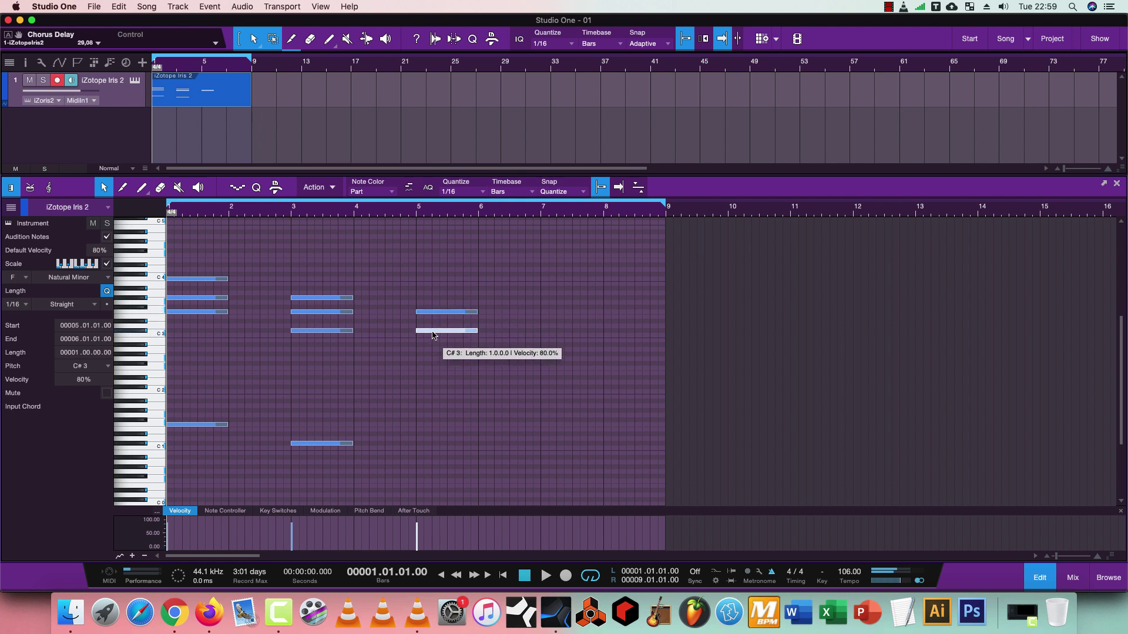
{"action": "left_click_drag", "start_coordinate": [432, 333], "coordinate": [431, 347]}
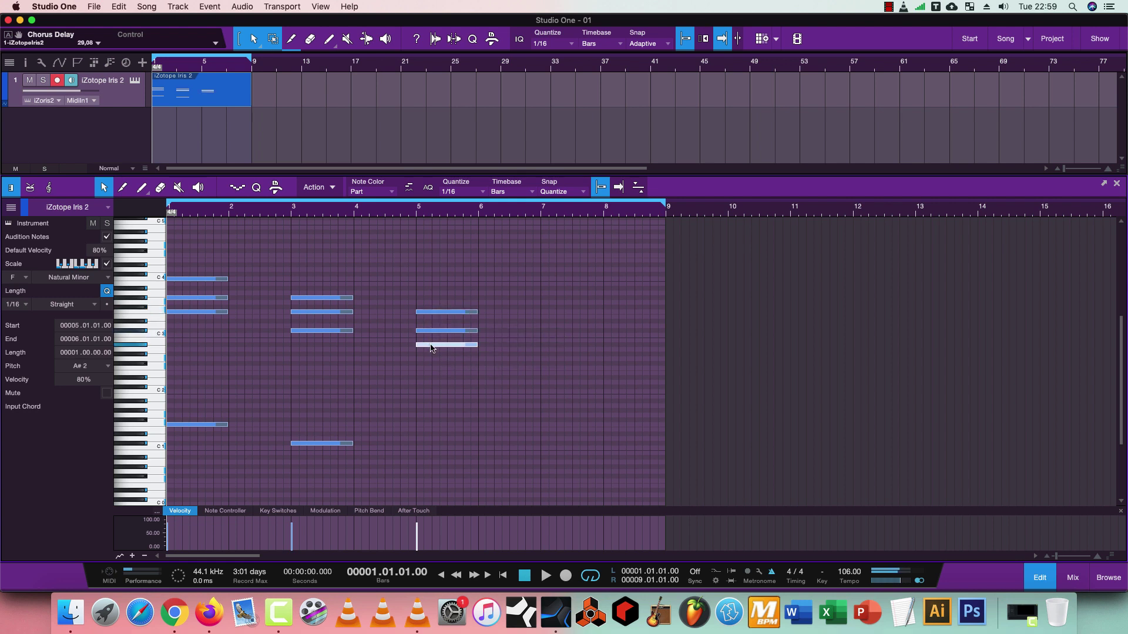
{"action": "key", "text": "space"}
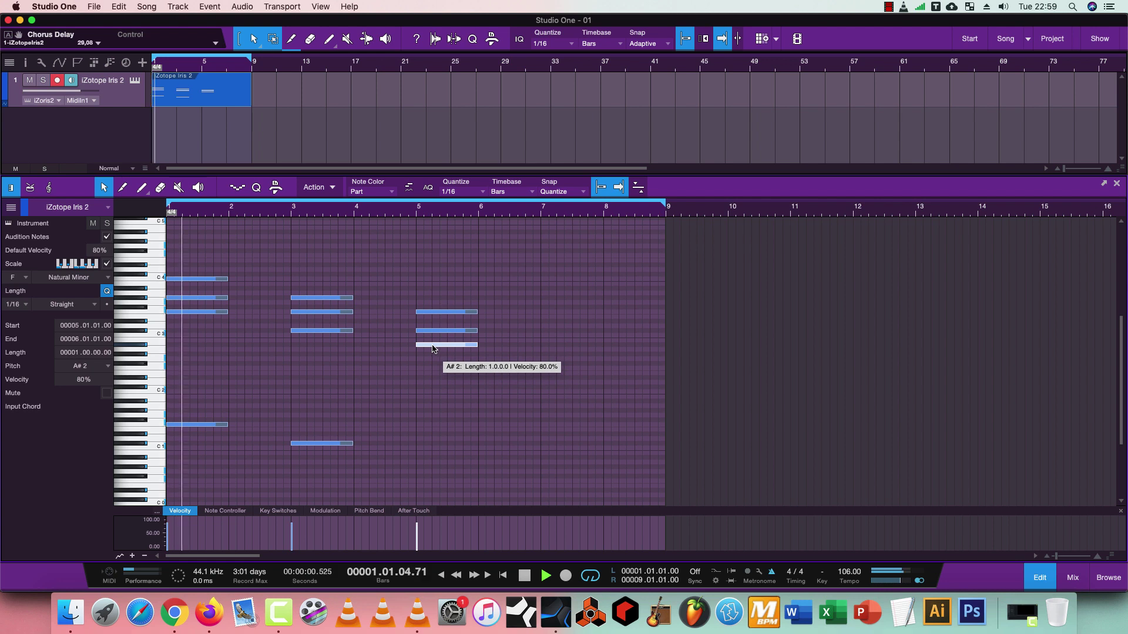
{"action": "left_click_drag", "start_coordinate": [433, 348], "coordinate": [435, 461]}
{"action": "left_click", "coordinate": [454, 413]}
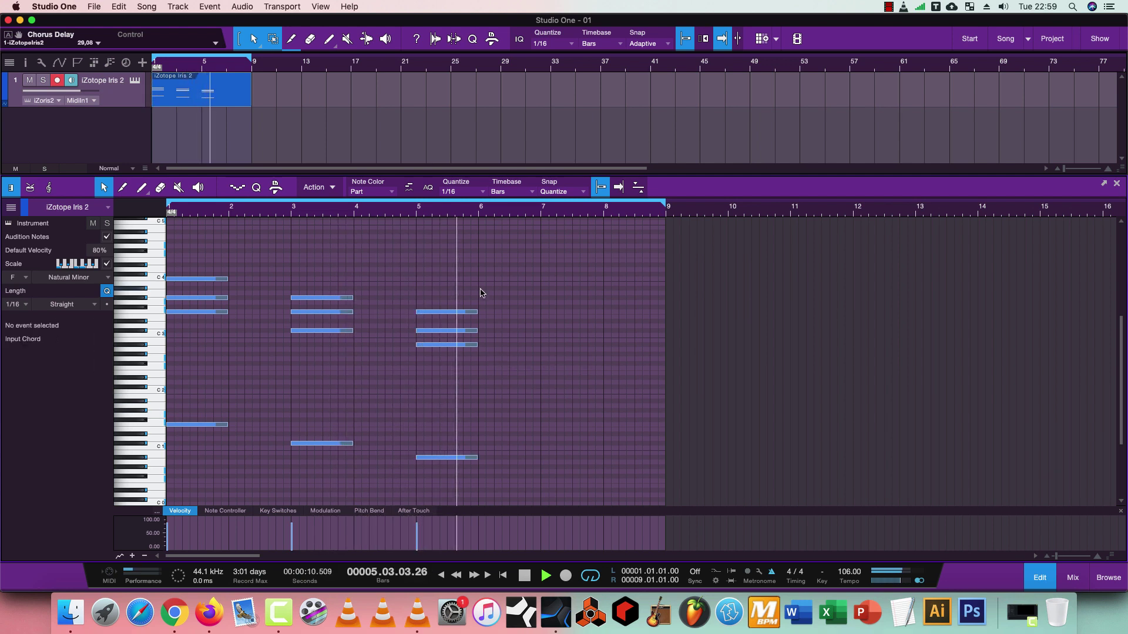
{"action": "key", "text": "space"}
Build a one-bar chord of G3, D#3 and C3 in bar 6 with a C1 bass note, and play it back.
{"action": "left_click", "coordinate": [458, 313]}
{"action": "left_click_drag", "start_coordinate": [447, 315], "coordinate": [508, 345]}
{"action": "key", "text": "space"}
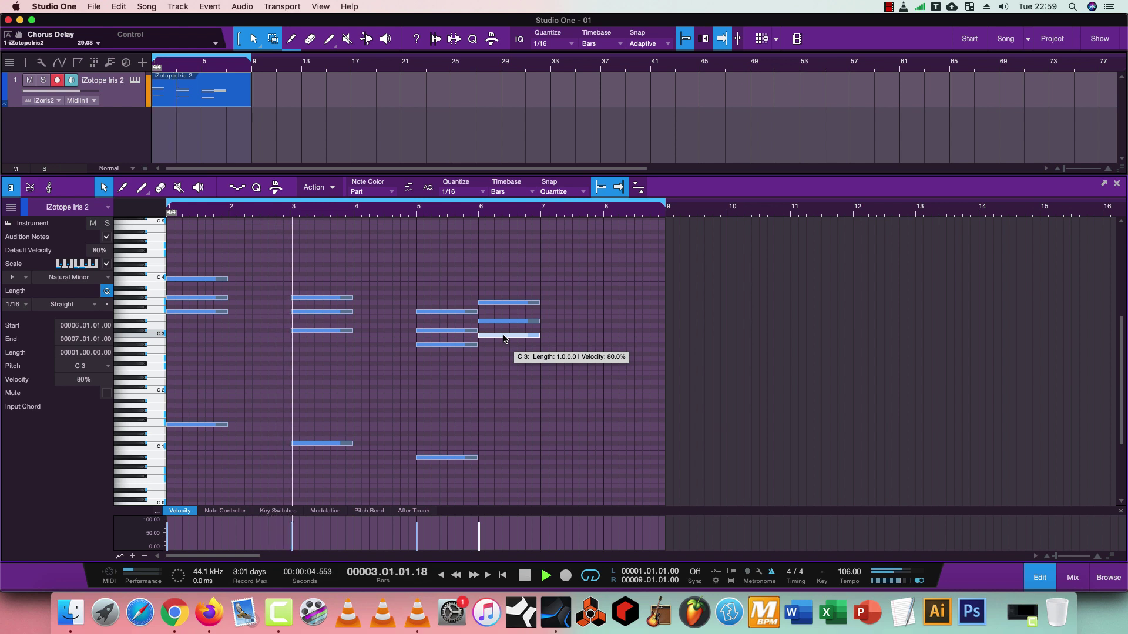
{"action": "left_click_drag", "start_coordinate": [504, 339], "coordinate": [504, 448]}
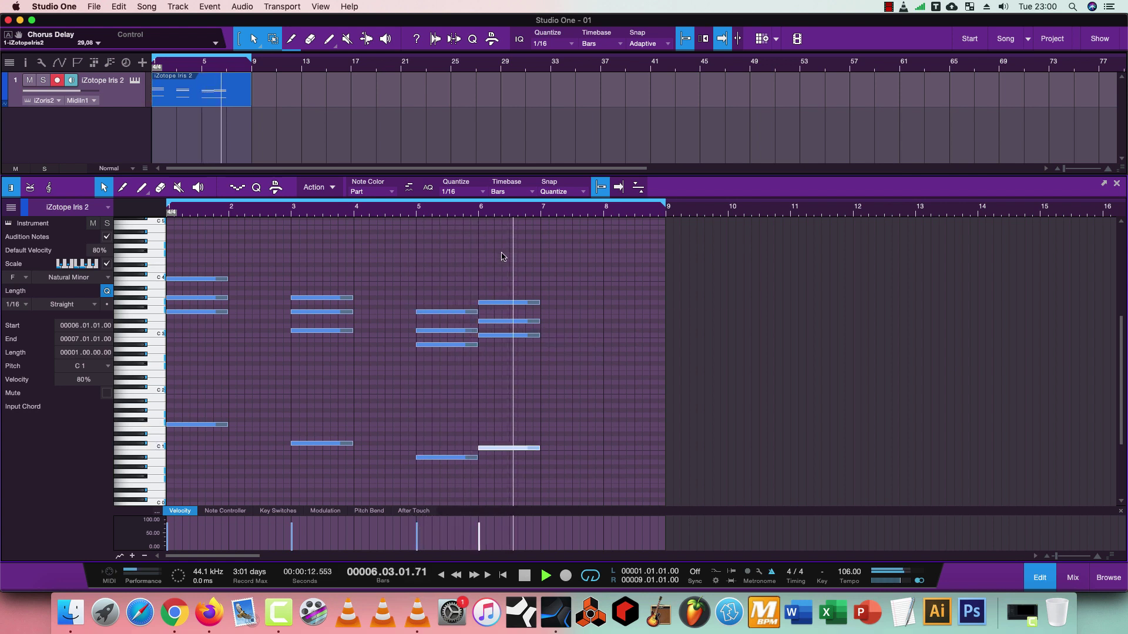
Copy the bar 1 chord with its bass note to bar 7 and play the progression back.
{"action": "key", "text": "space"}
{"action": "left_click_drag", "start_coordinate": [226, 244], "coordinate": [568, 435]}
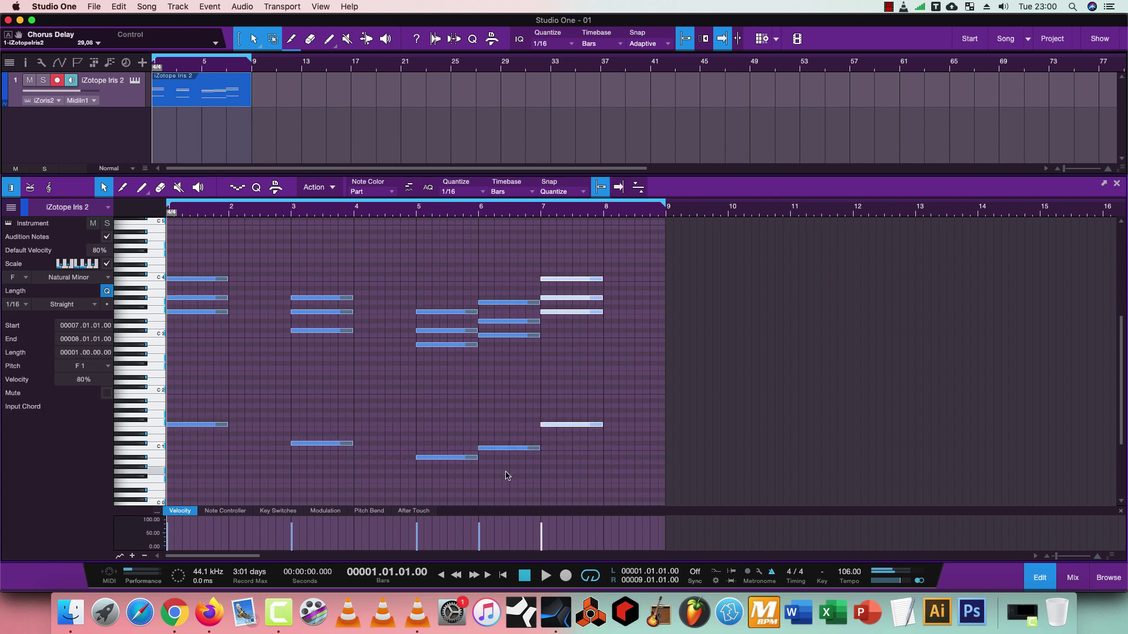
{"action": "key", "text": "space"}
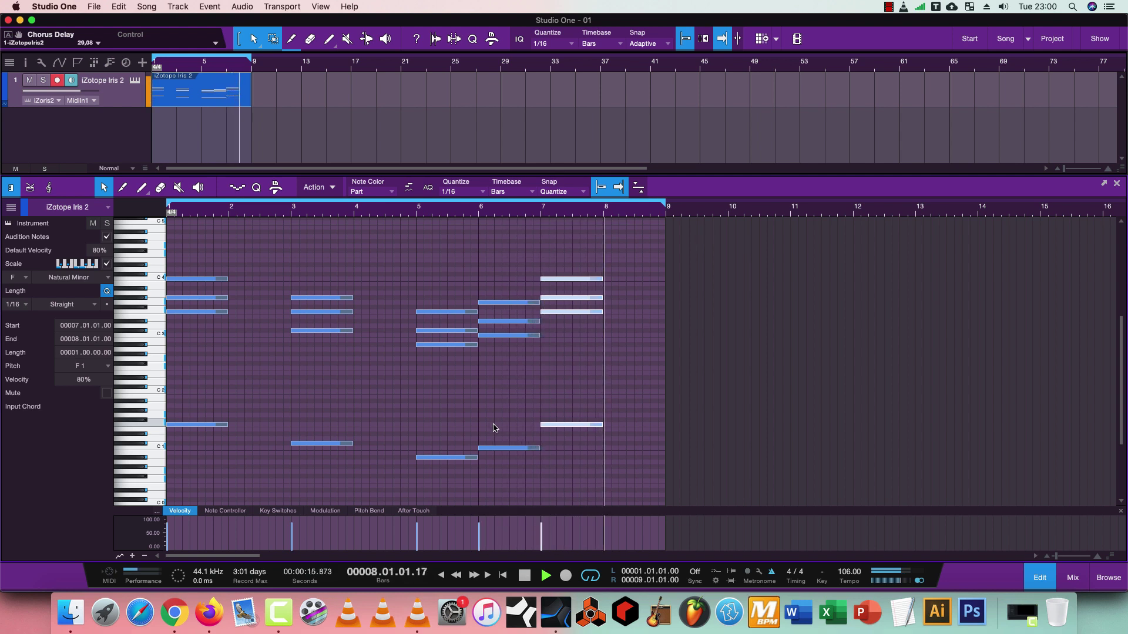
{"action": "scroll", "coordinate": [581, 359], "scroll_direction": "up", "scroll_amount": 1}
{"action": "key", "text": "space"}
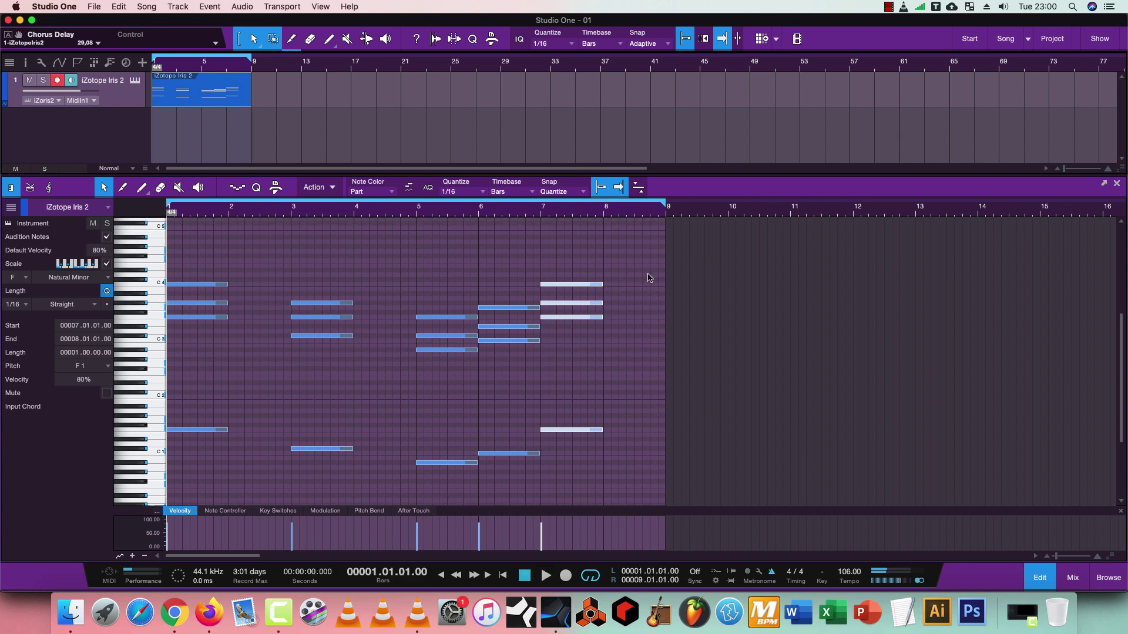
Add a one-beat C#4 note on beat 3 of bar 8 and play the part from the beginning.
{"action": "left_click", "coordinate": [649, 269]}
{"action": "double_click", "coordinate": [647, 280]}
{"action": "left_click_drag", "start_coordinate": [645, 281], "coordinate": [639, 281]}
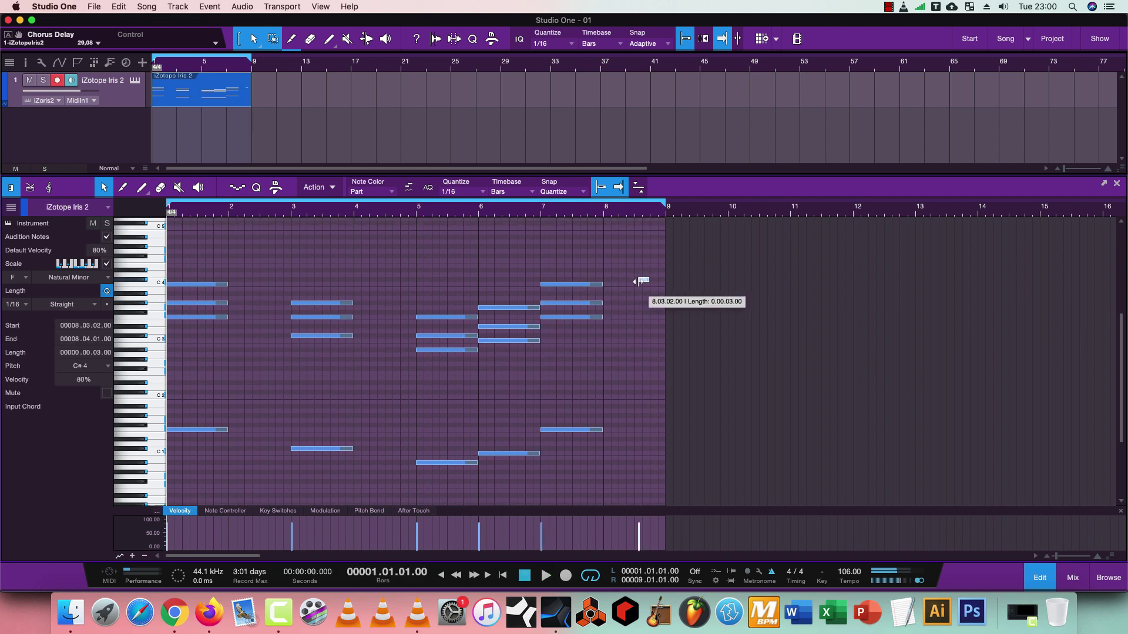
{"action": "key", "text": "space"}
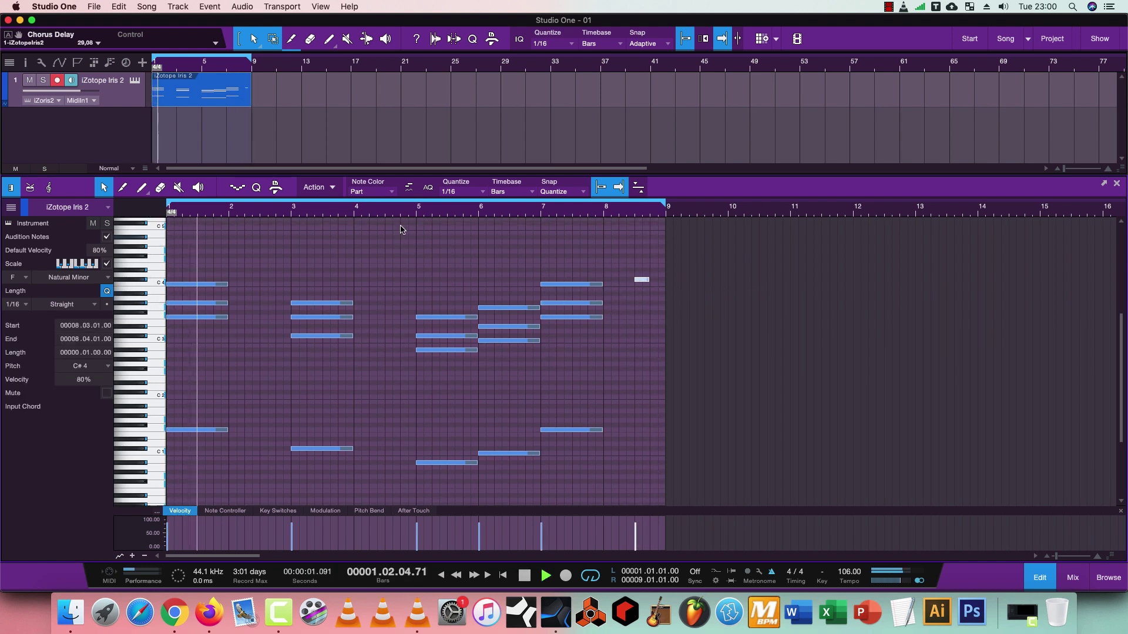
{"action": "left_click", "coordinate": [419, 216]}
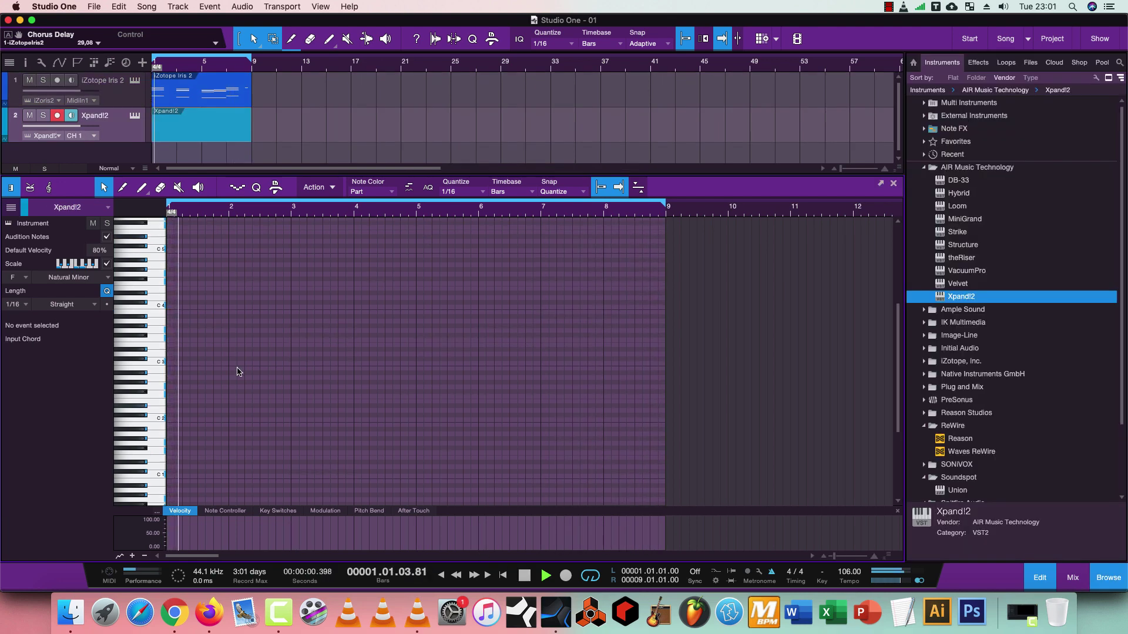
In the Xpand!2 part, place a C4 note at the start of bar 1 and shorten it to one sixteenth.
{"action": "key", "text": "space"}
{"action": "left_click", "coordinate": [171, 307]}
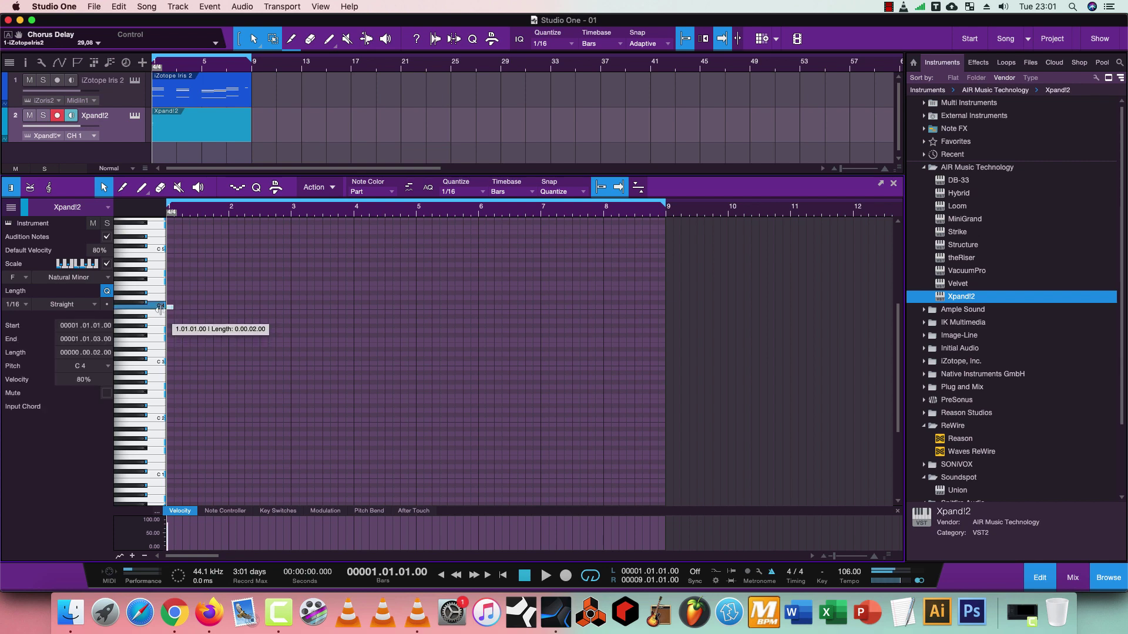
{"action": "key", "text": "space"}
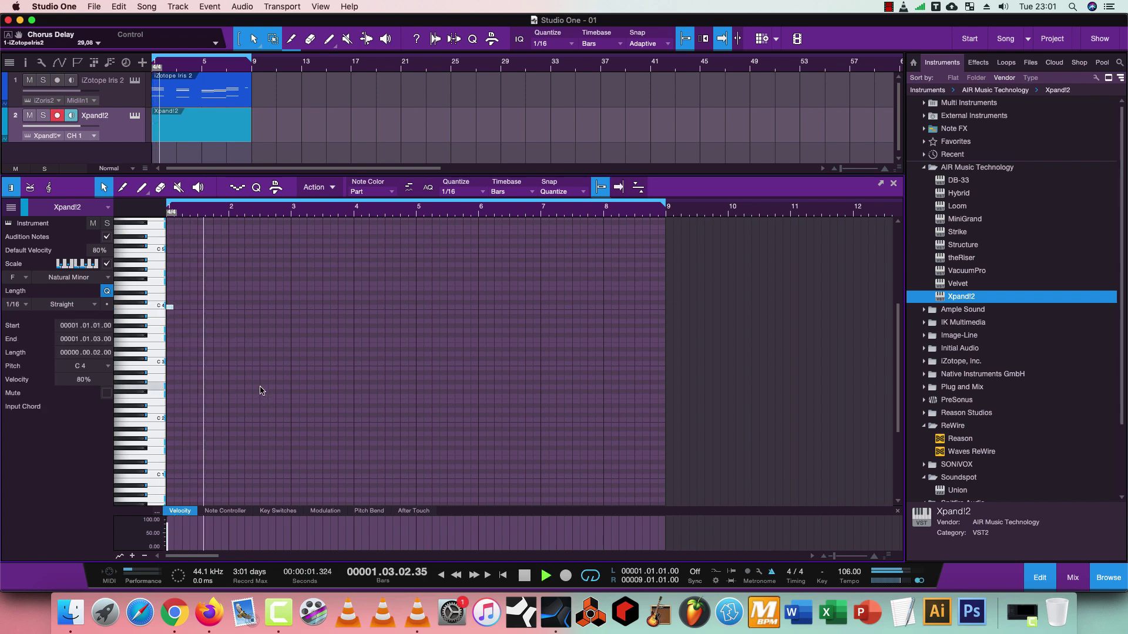
{"action": "key", "text": "e"}
{"action": "key", "text": "e"}
{"action": "scroll", "coordinate": [263, 390], "scroll_direction": "left", "scroll_amount": 3}
{"action": "key", "text": "space"}
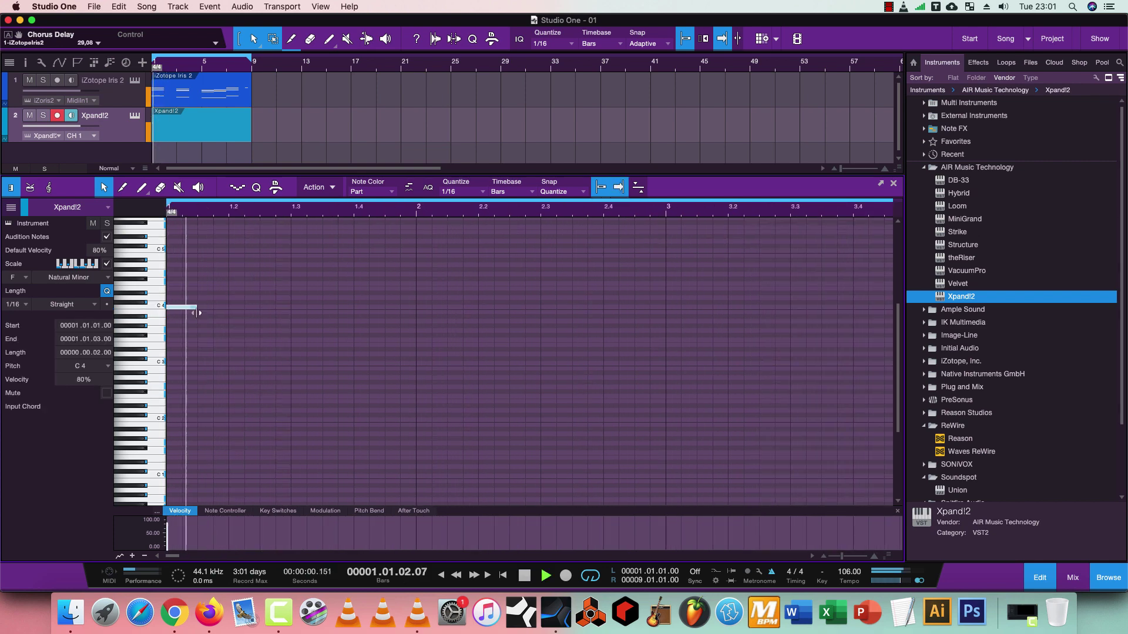
{"action": "left_click_drag", "start_coordinate": [196, 307], "coordinate": [181, 307]}
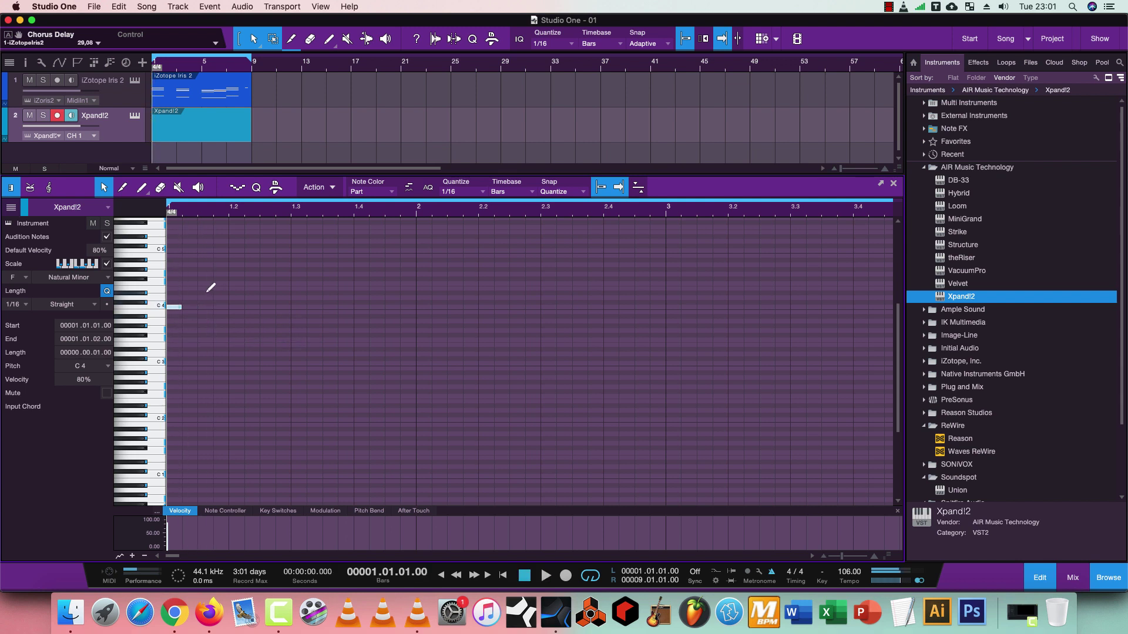
Add sixteenth notes D#4 at 1.01.04 and F4 at 1.02.03, and play the three-note phrase back.
{"action": "left_click", "coordinate": [206, 294]}
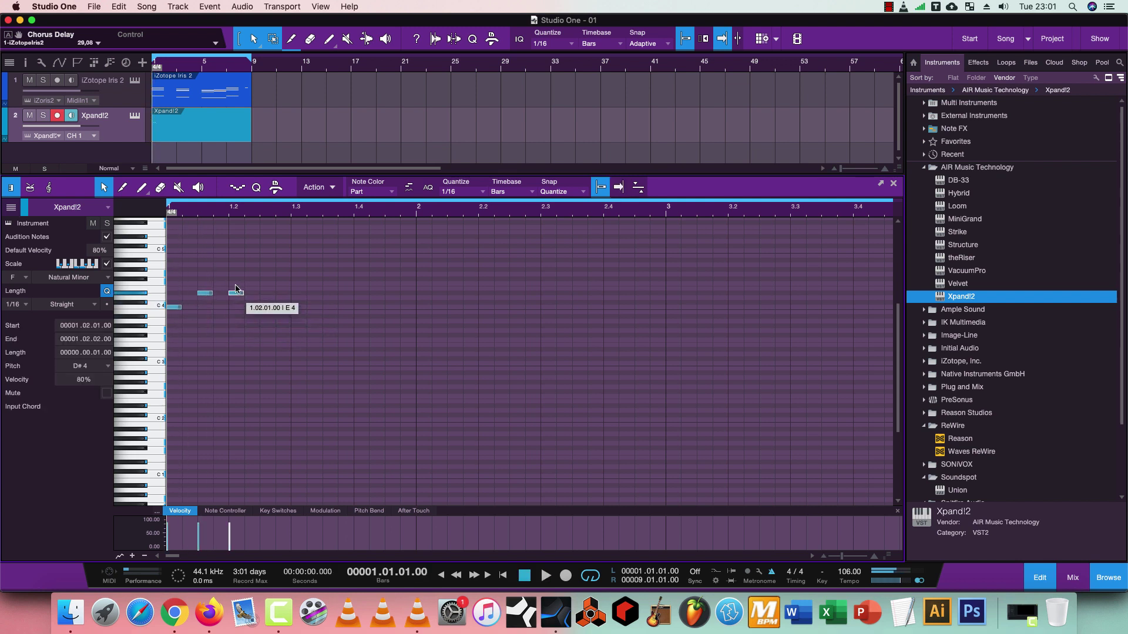
{"action": "left_click_drag", "start_coordinate": [236, 284], "coordinate": [270, 286]}
{"action": "key", "text": "space"}
{"action": "key", "text": "space"}
{"action": "double_click", "coordinate": [256, 285]}
{"action": "key", "text": "super+z"}
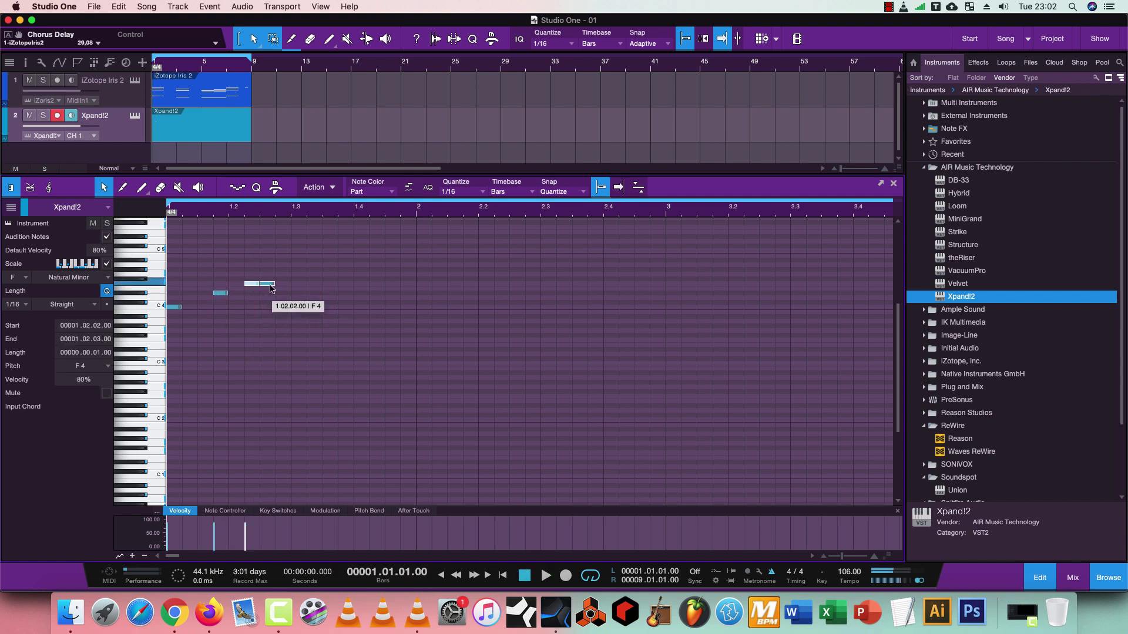
{"action": "left_click", "coordinate": [292, 302]}
{"action": "key", "text": "space"}
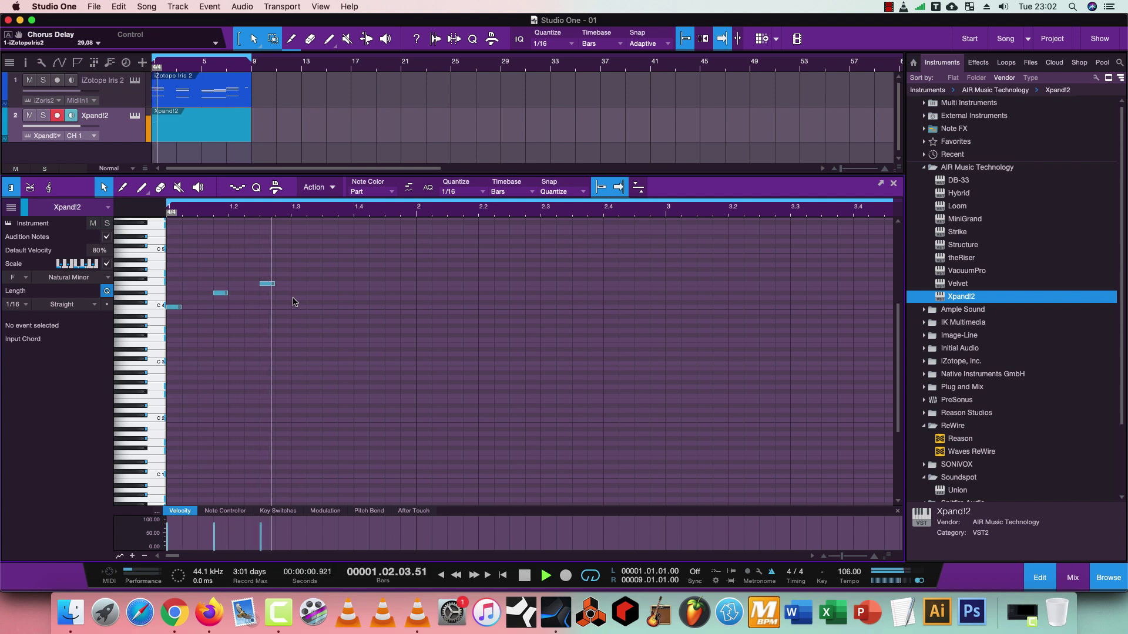
{"action": "key", "text": "space"}
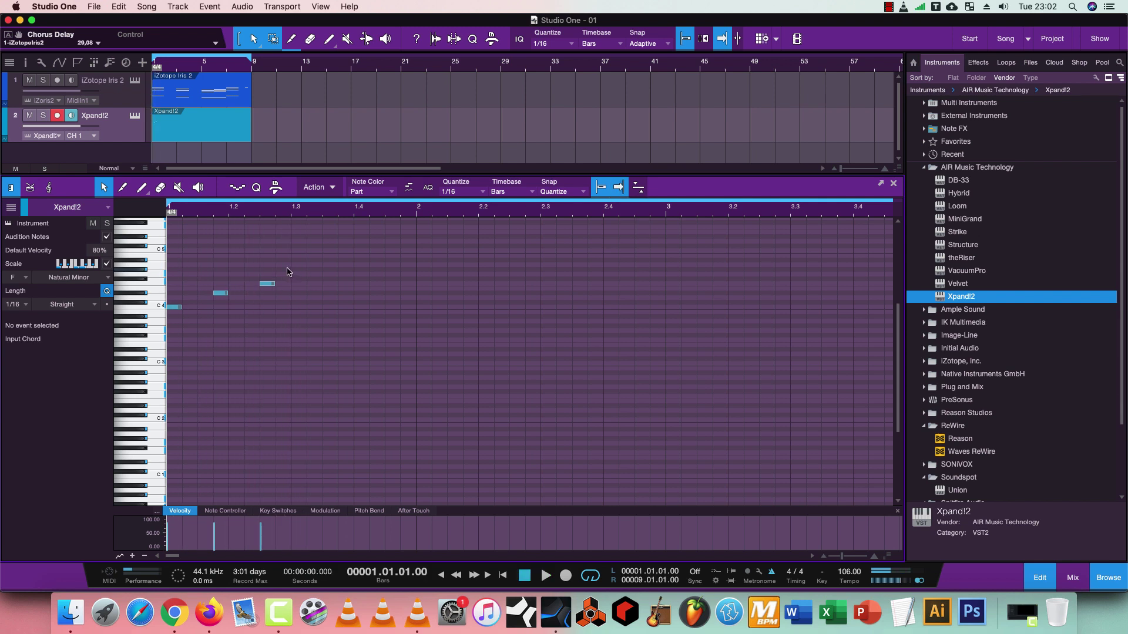
Try duplicating the three-note phrase to beat 3 of bar 1, moving the first two copies to D#4 at 1.03.02 and C#4 at 1.04.01.
{"action": "left_click_drag", "start_coordinate": [293, 270], "coordinate": [135, 336]}
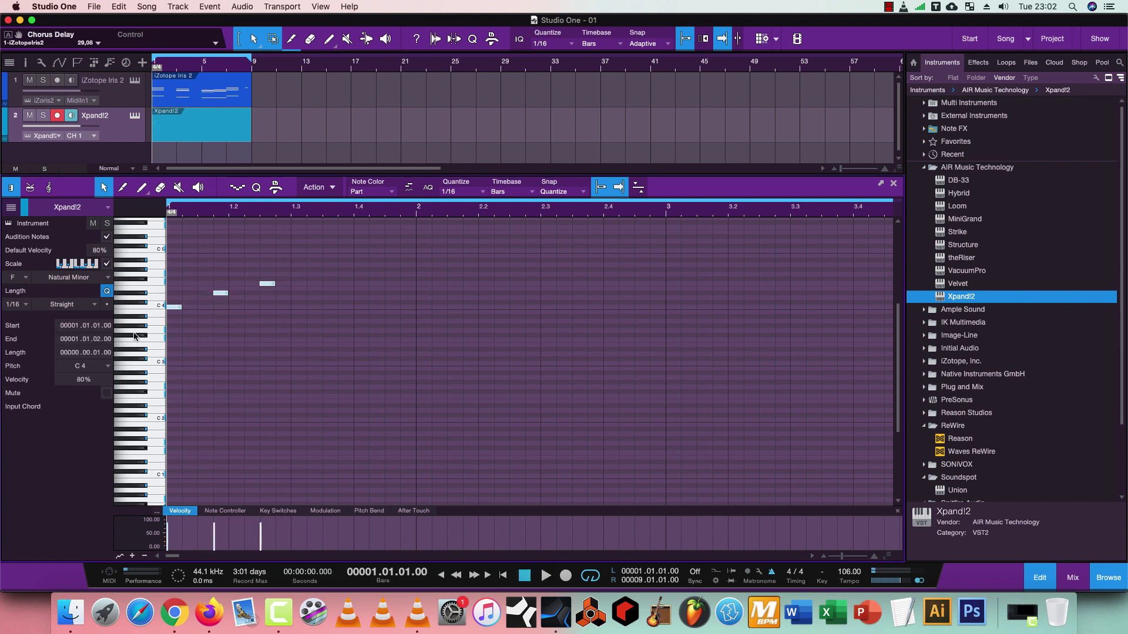
{"action": "key", "text": "space"}
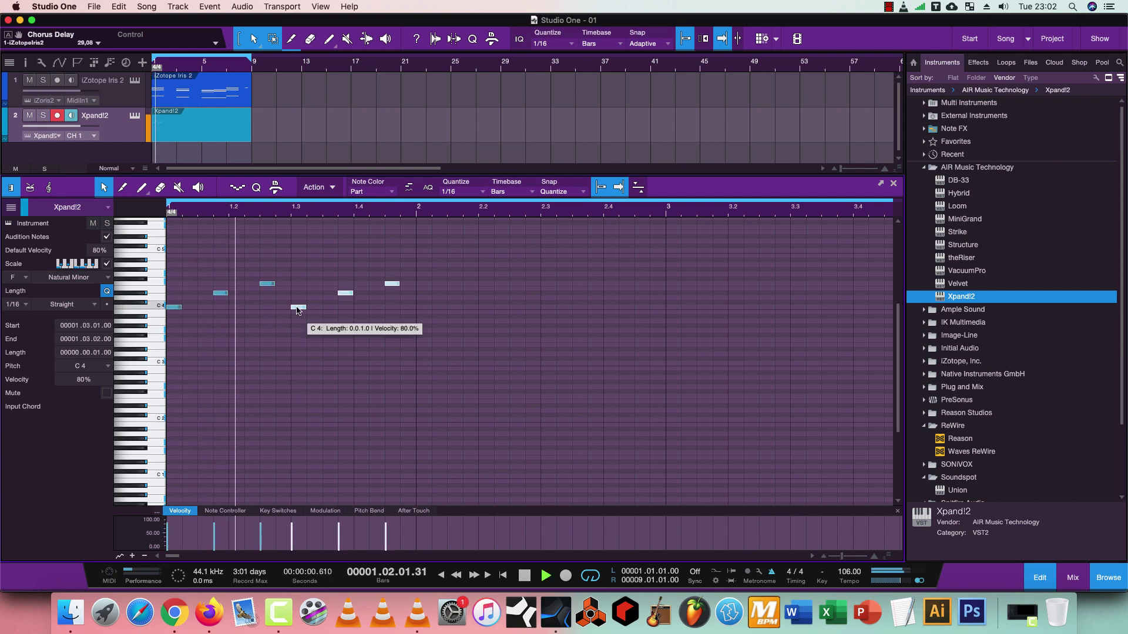
{"action": "key", "text": "space"}
{"action": "left_click_drag", "start_coordinate": [298, 308], "coordinate": [348, 300]}
{"action": "key", "text": "space"}
{"action": "key", "text": "space"}
{"action": "key", "text": "space"}
{"action": "key", "text": "space"}
Try lowering the copied note on beat 4 to C4 and the last copied note to D#4, playing each change back.
{"action": "key", "text": "space"}
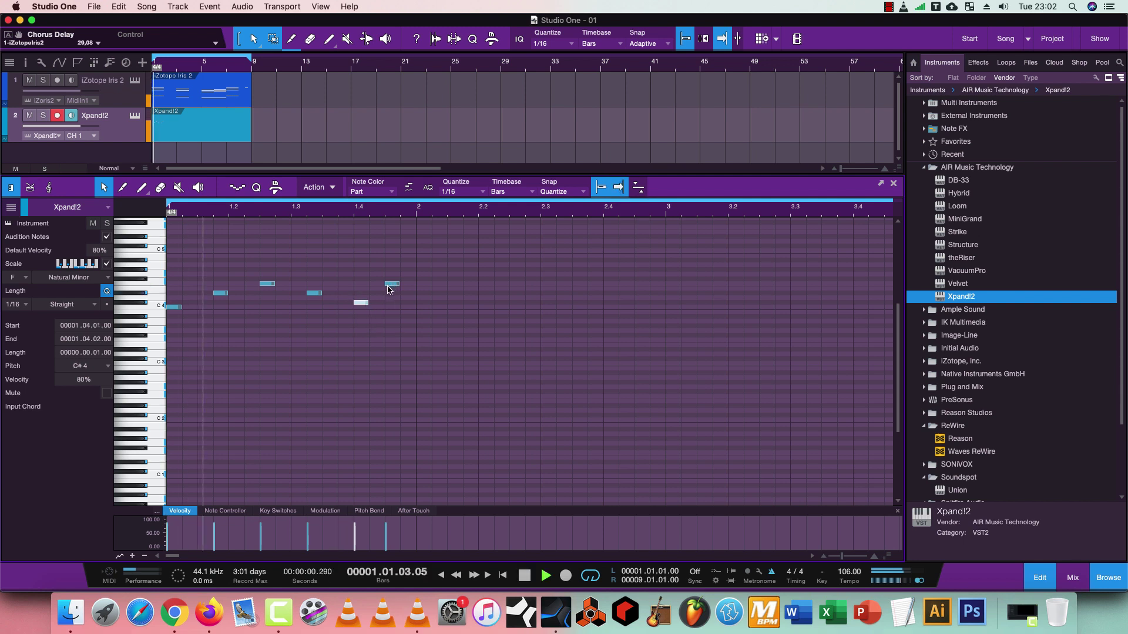
{"action": "key", "text": "space"}
{"action": "left_click_drag", "start_coordinate": [365, 305], "coordinate": [362, 308]}
{"action": "key", "text": "space"}
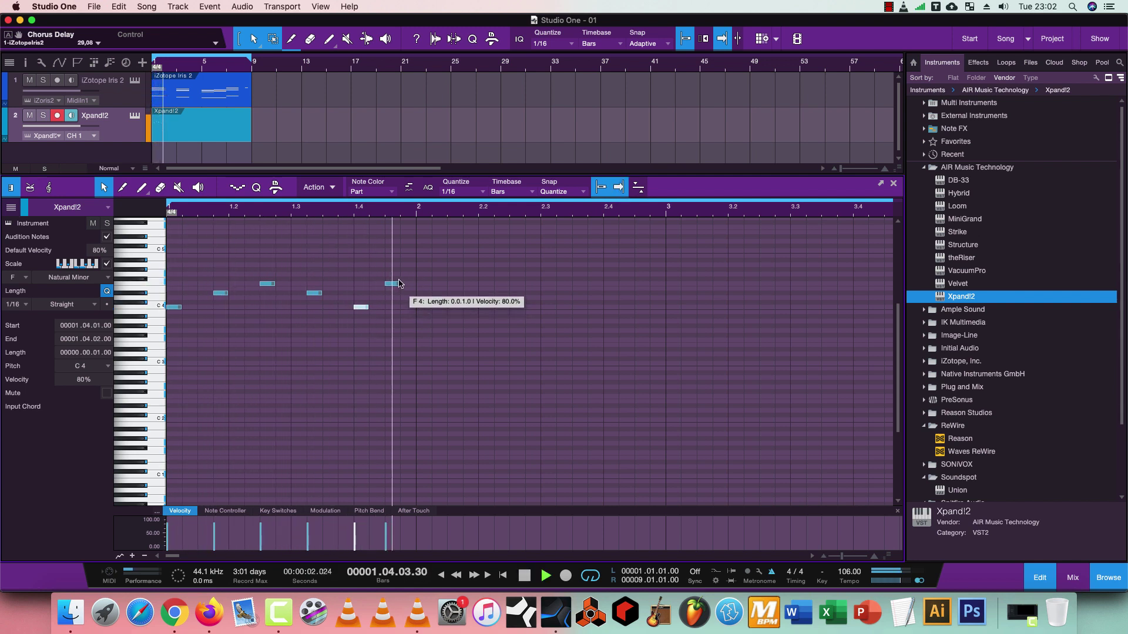
{"action": "key", "text": "space"}
{"action": "left_click_drag", "start_coordinate": [398, 284], "coordinate": [397, 292]}
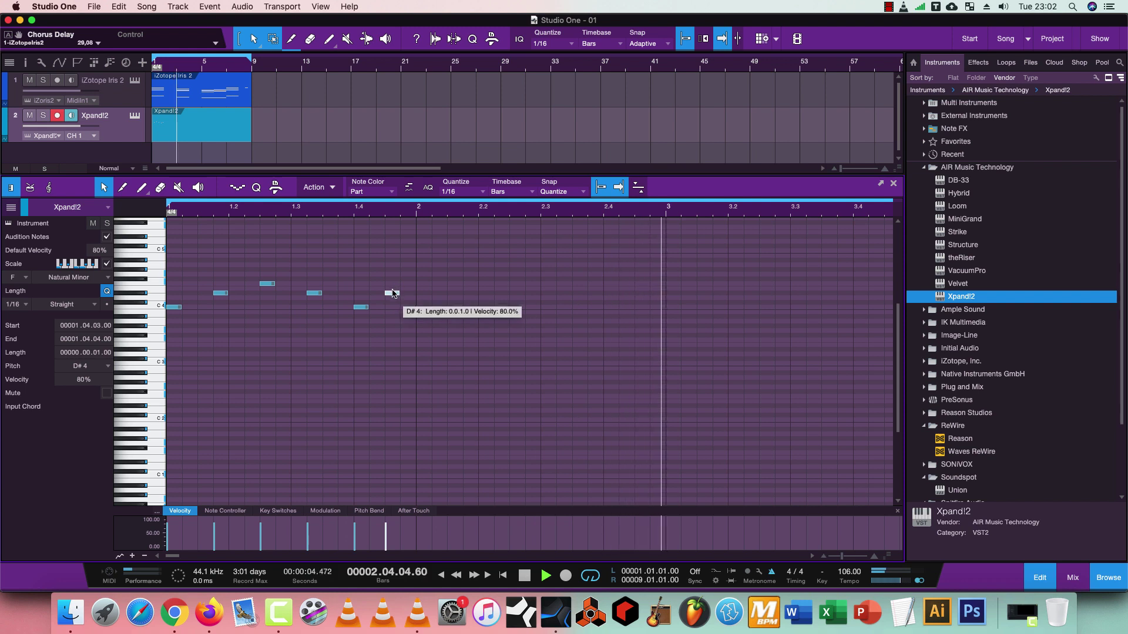
{"action": "key", "text": "space"}
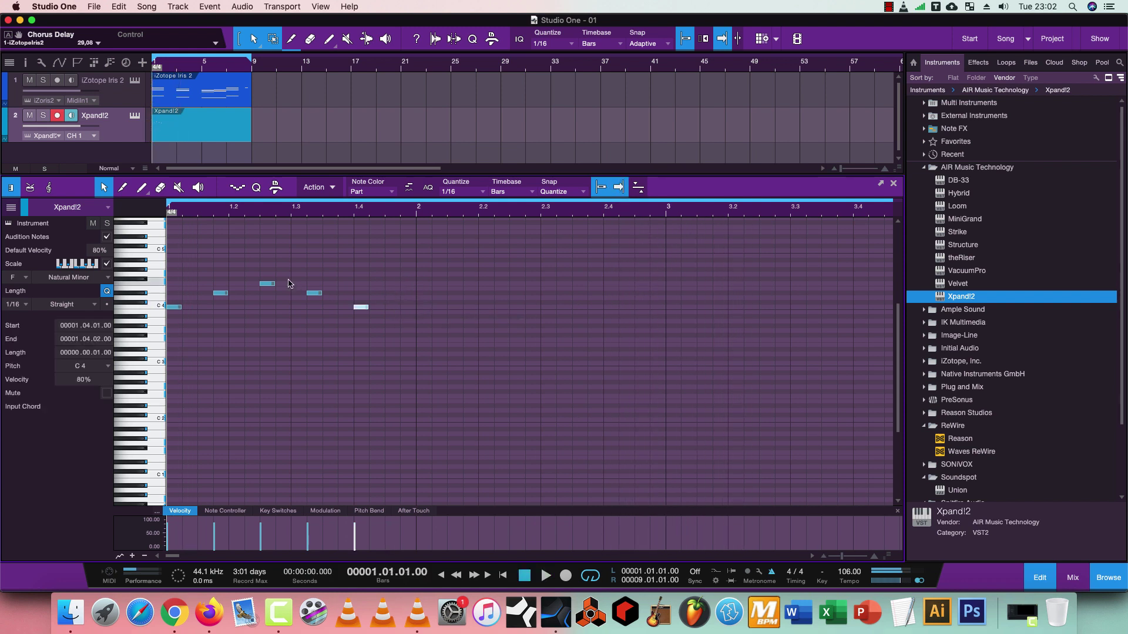
Delete the copied notes after beat 3 of bar 1, keeping only the original three-note phrase, and play it back.
{"action": "key", "text": "space"}
{"action": "left_click_drag", "start_coordinate": [290, 281], "coordinate": [386, 335]}
{"action": "key", "text": "Delete"}
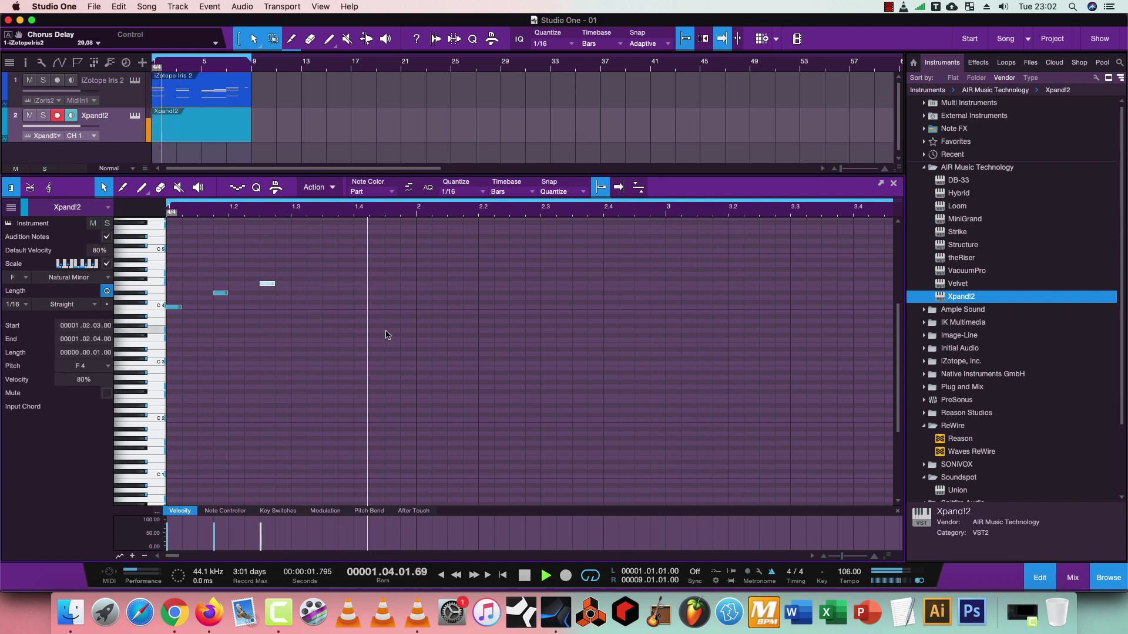
{"action": "key", "text": "space"}
{"action": "key", "text": "space"}
Copy the F4 note to beat 3 of bar 2 and play the phrase back.
{"action": "left_click_drag", "start_coordinate": [353, 257], "coordinate": [153, 347]}
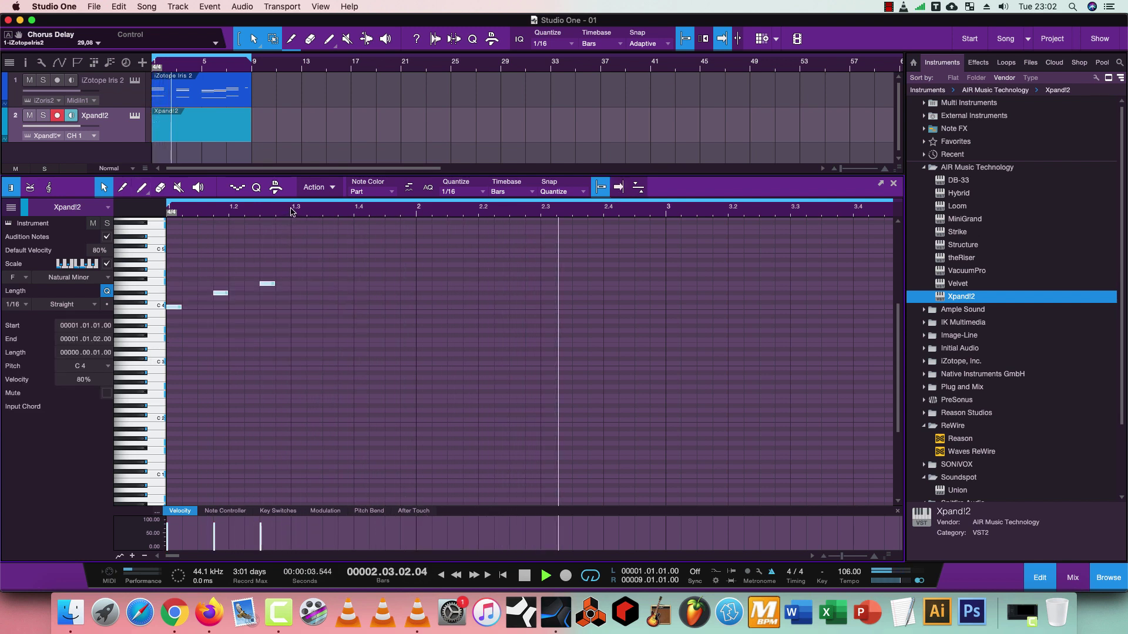
{"action": "key", "text": "space"}
{"action": "left_click", "coordinate": [290, 270]}
{"action": "left_click", "coordinate": [268, 285]}
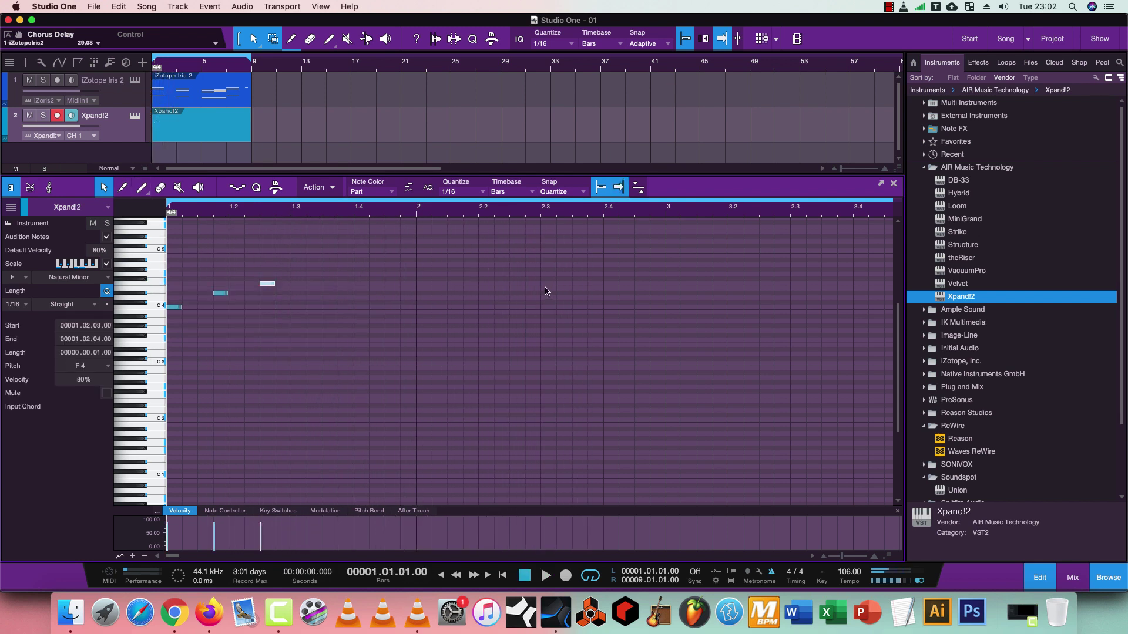
{"action": "left_click_drag", "start_coordinate": [520, 294], "coordinate": [571, 294]}
{"action": "key", "text": "space"}
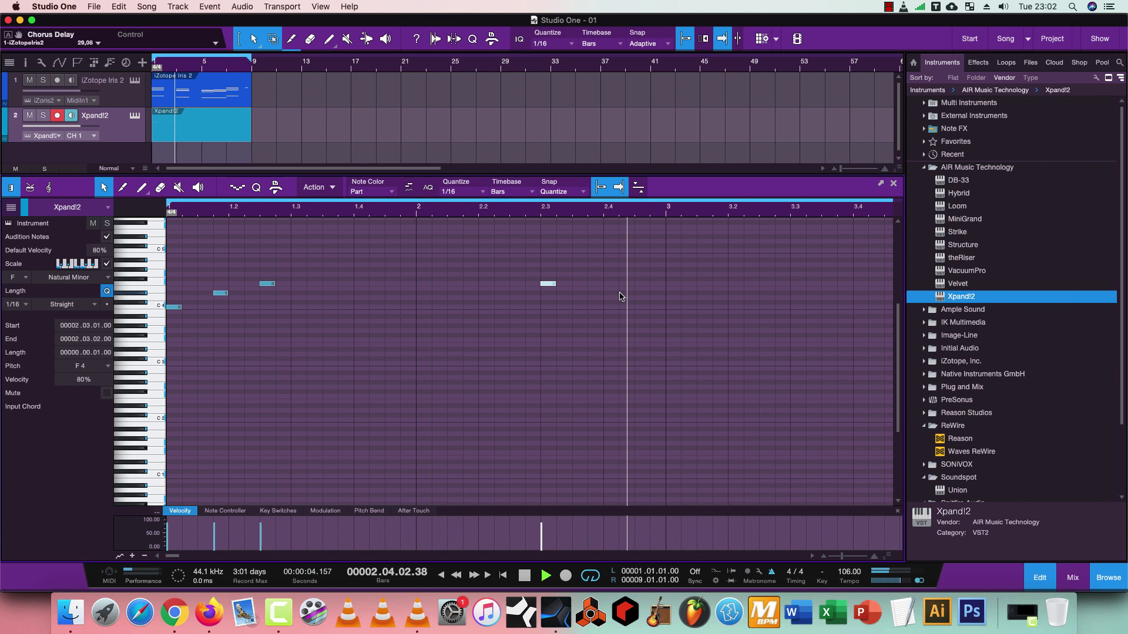
{"action": "key", "text": "space"}
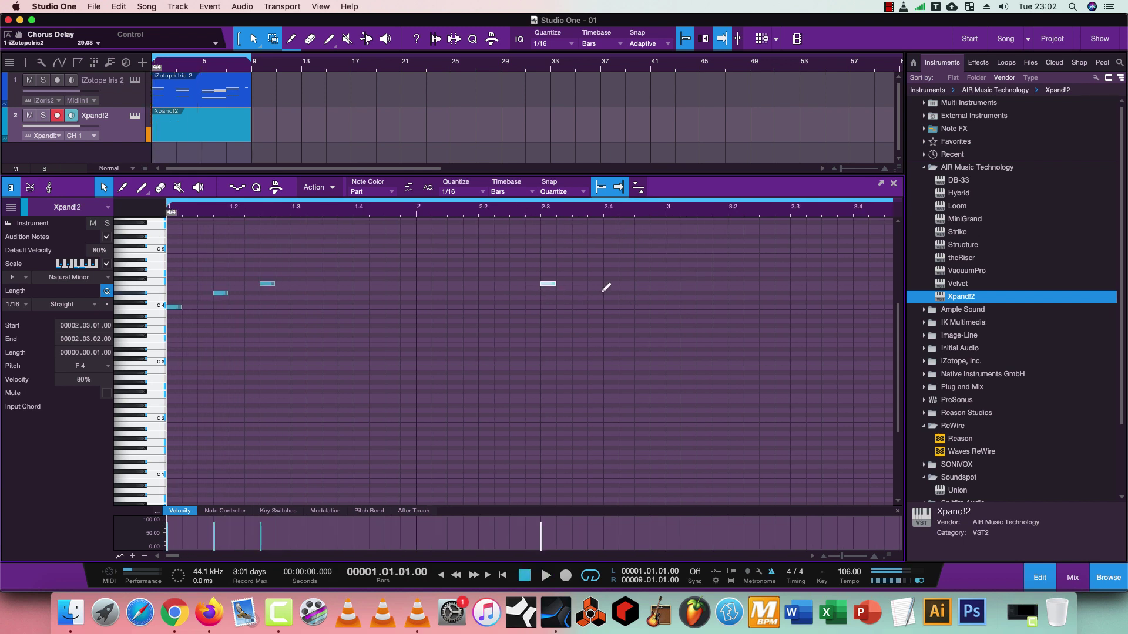
Add a sixteenth-note D#4 on beat 4 of bar 2 and play the phrase back.
{"action": "left_click_drag", "start_coordinate": [610, 293], "coordinate": [616, 293]}
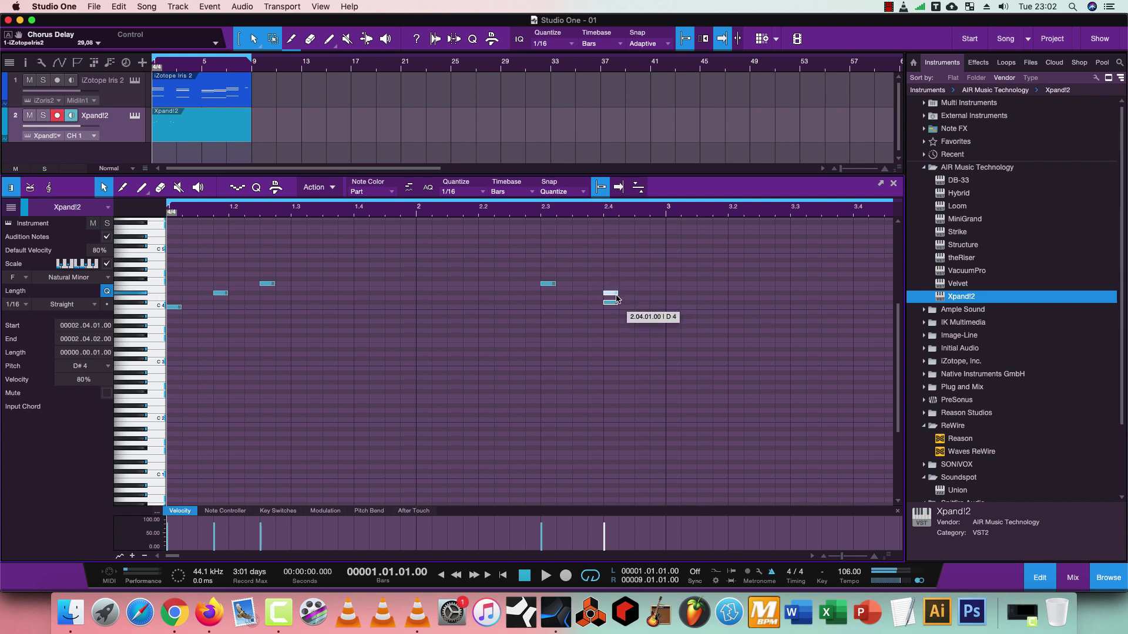
{"action": "key", "text": "space"}
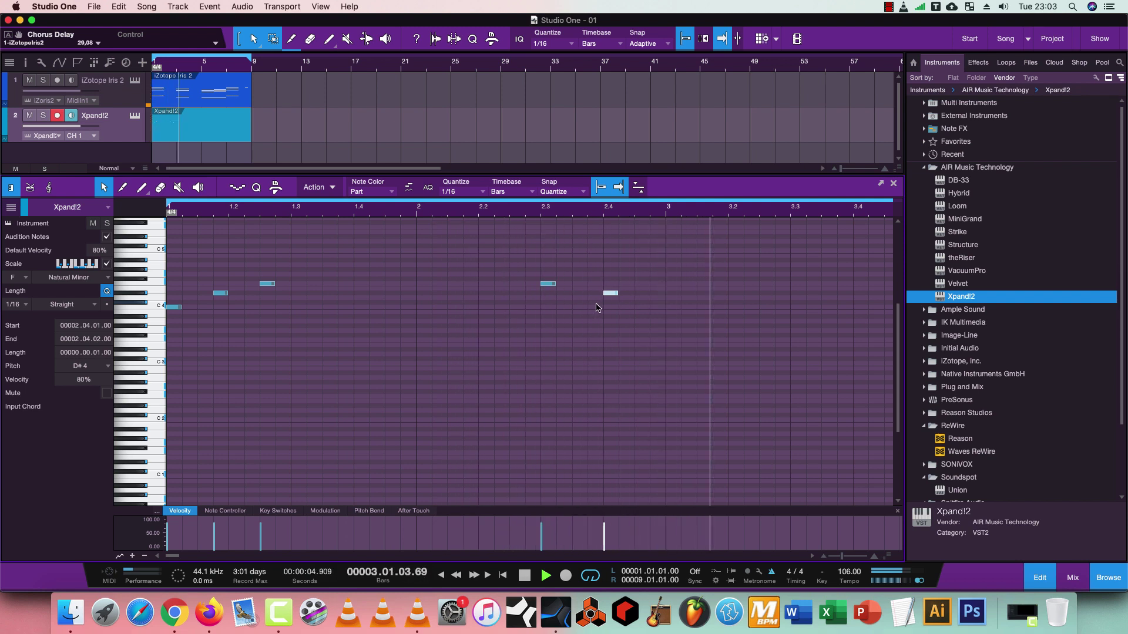
{"action": "key", "text": "space"}
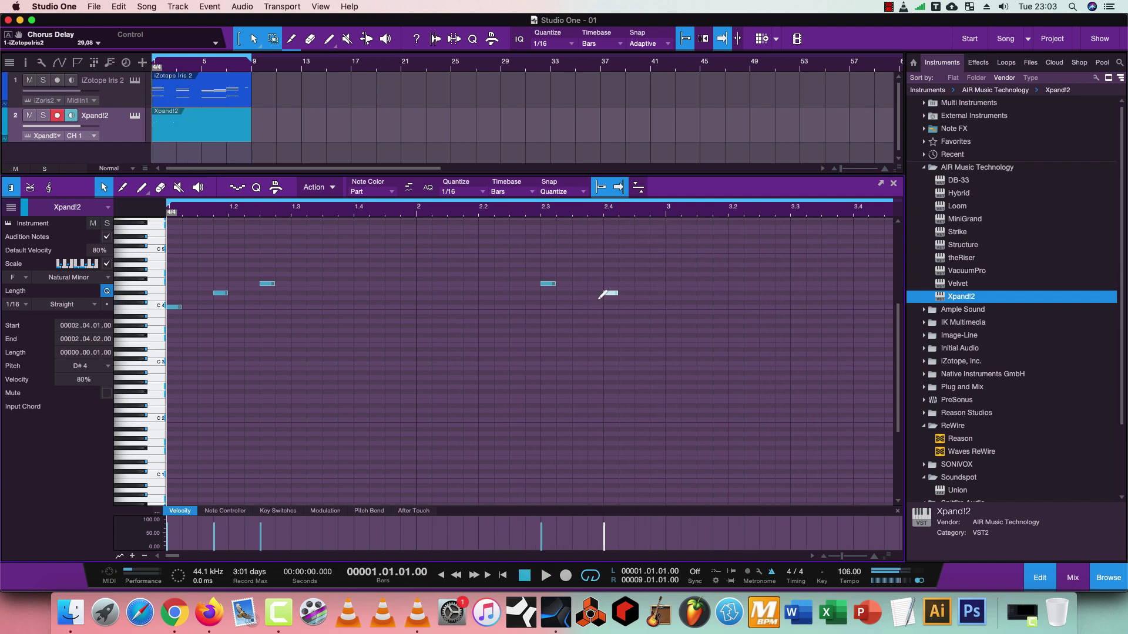
Duplicate the two-bar melody phrase into bars 3 and 4 and play it back.
{"action": "key", "text": "d"}
{"action": "key", "text": "space"}
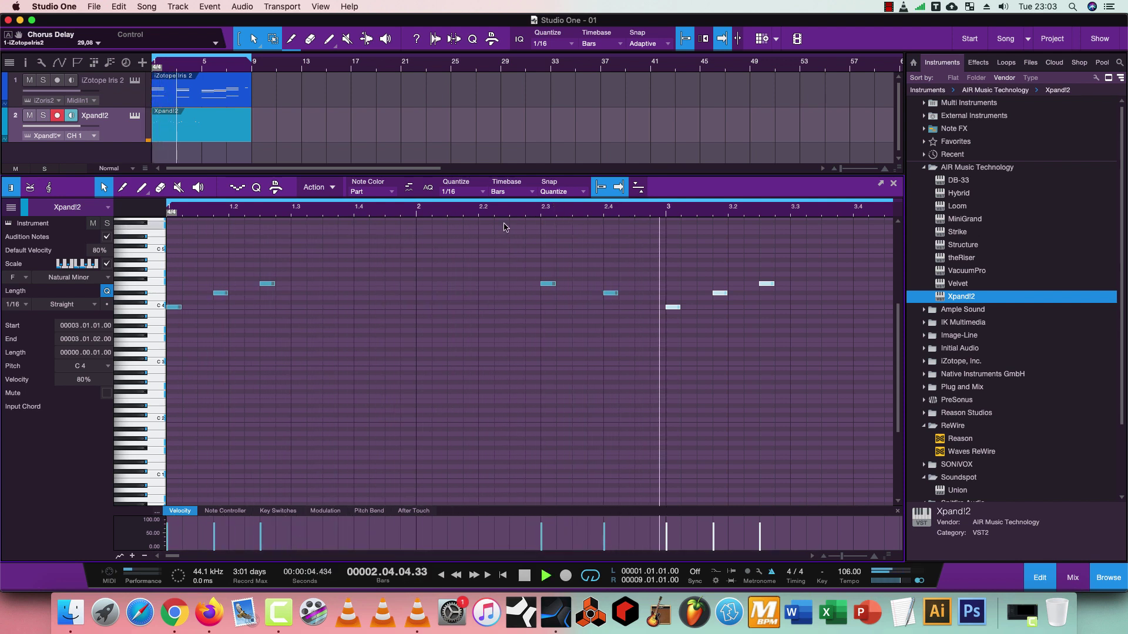
{"action": "key", "text": "w"}
{"action": "key", "text": "space"}
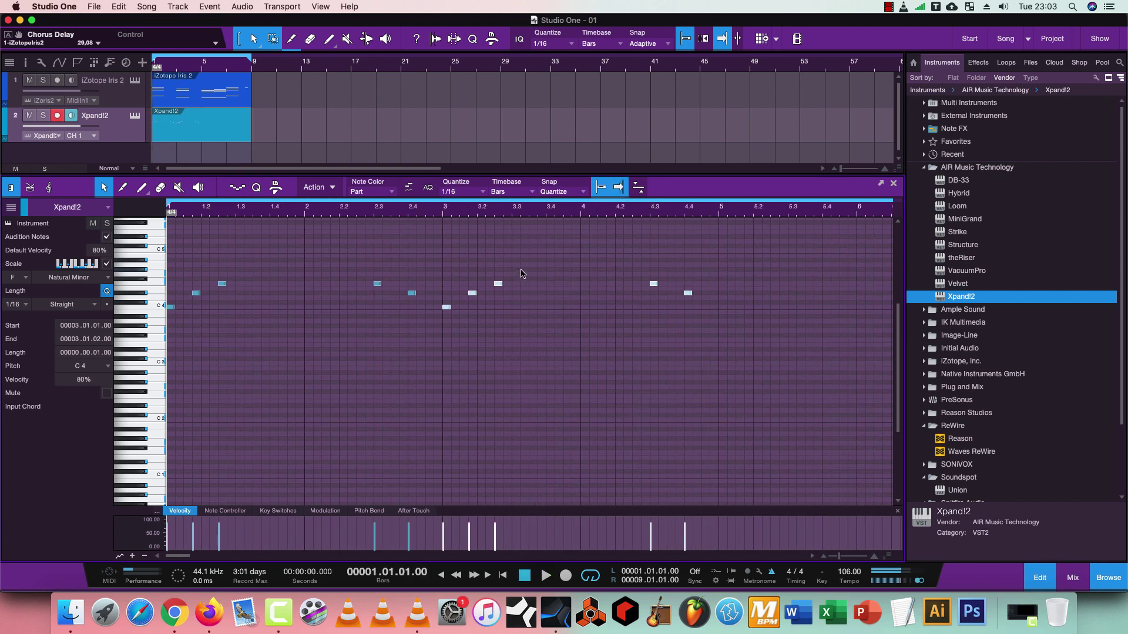
{"action": "left_click", "coordinate": [521, 274]}
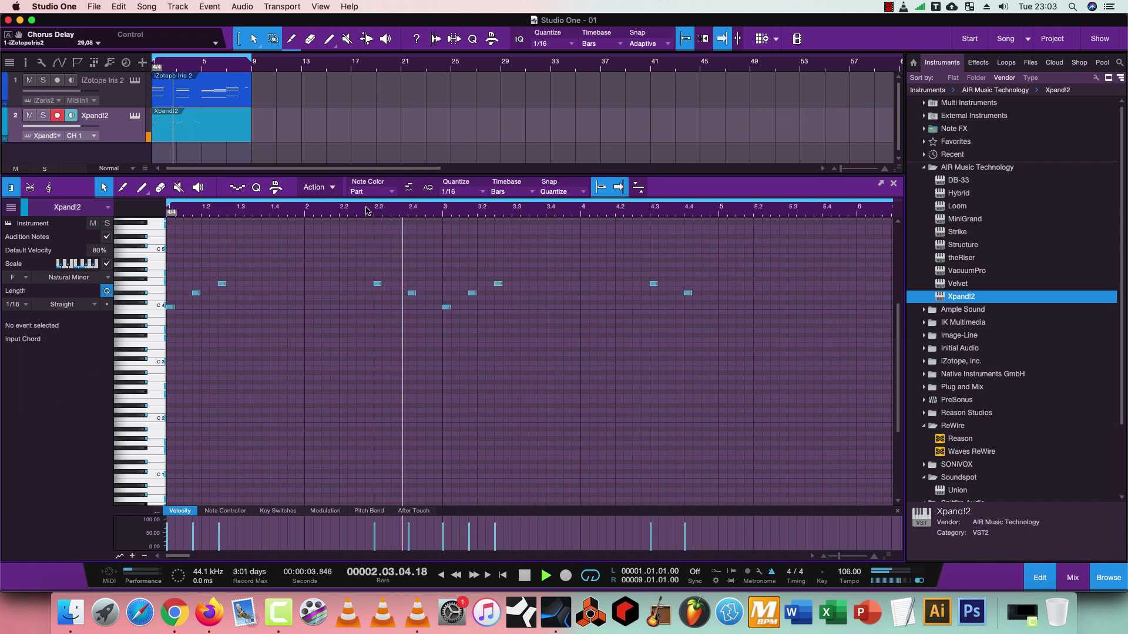
{"action": "key", "text": "space"}
Delete the F4 note at 3.02.03 in bar 3 and play the melody back.
{"action": "left_click_drag", "start_coordinate": [485, 267], "coordinate": [517, 290]}
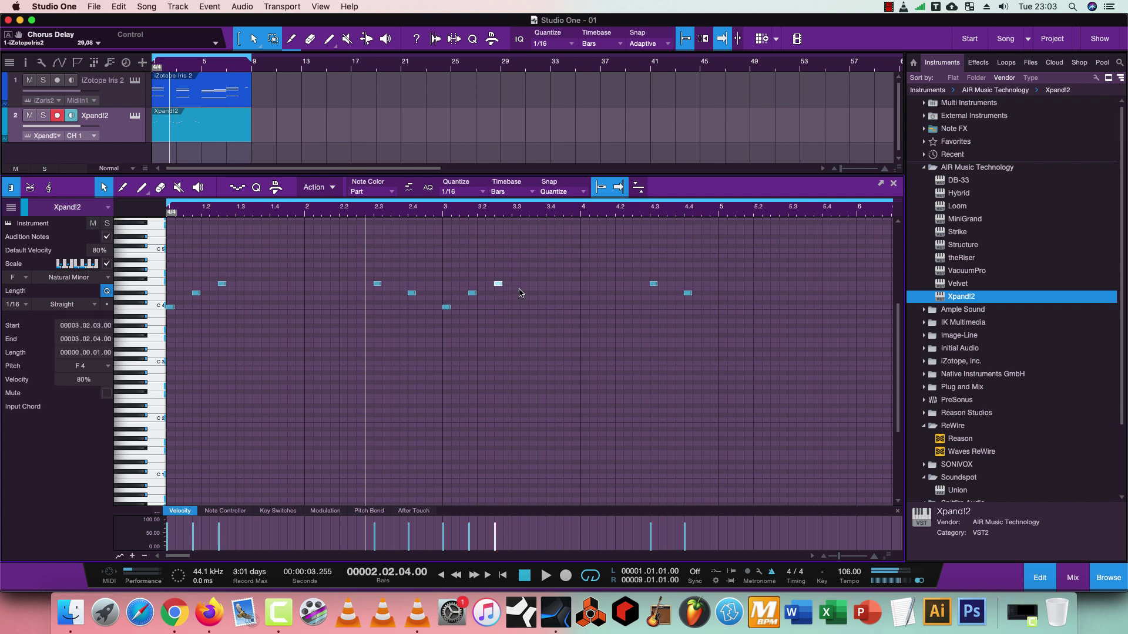
{"action": "key", "text": "Delete"}
{"action": "key", "text": "space"}
{"action": "key", "text": "space"}
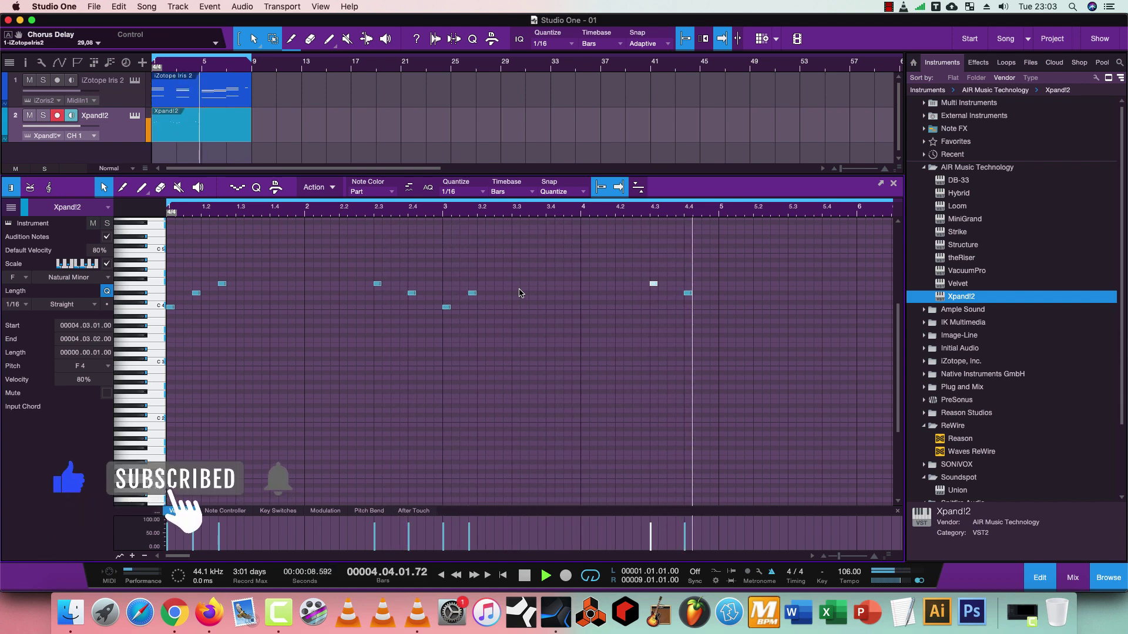
{"action": "key", "text": "space"}
Raise the D#4 note on beat 4 of bar 4 to G4 and play the melody back.
{"action": "key", "text": "space"}
{"action": "key", "text": "space"}
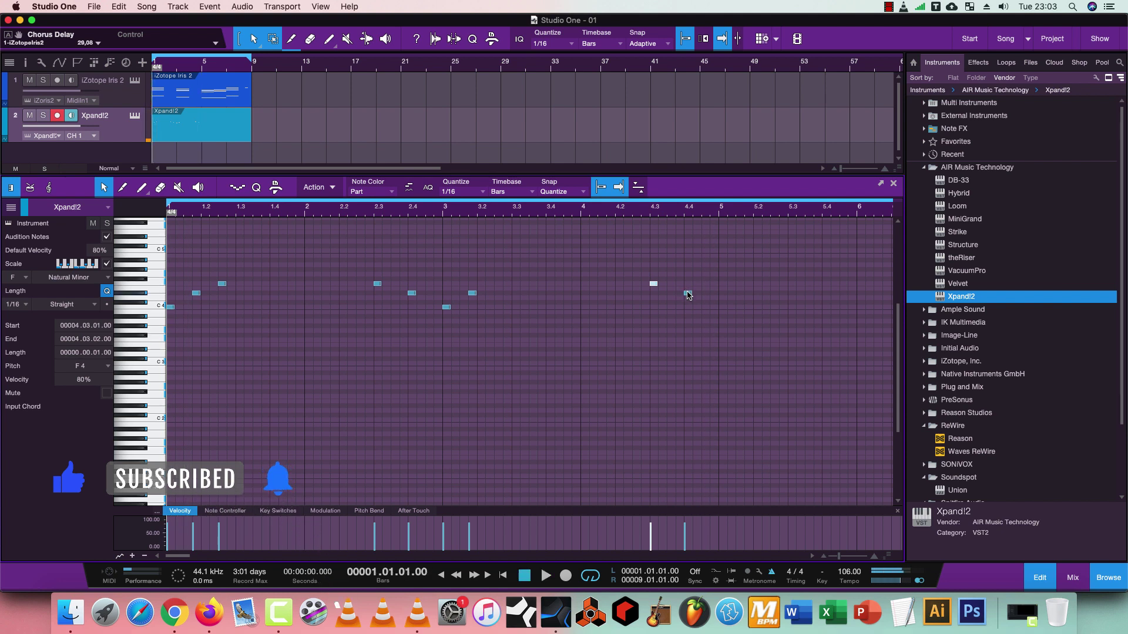
{"action": "left_click", "coordinate": [688, 292]}
{"action": "left_click_drag", "start_coordinate": [687, 277], "coordinate": [688, 276]}
{"action": "key", "text": "space"}
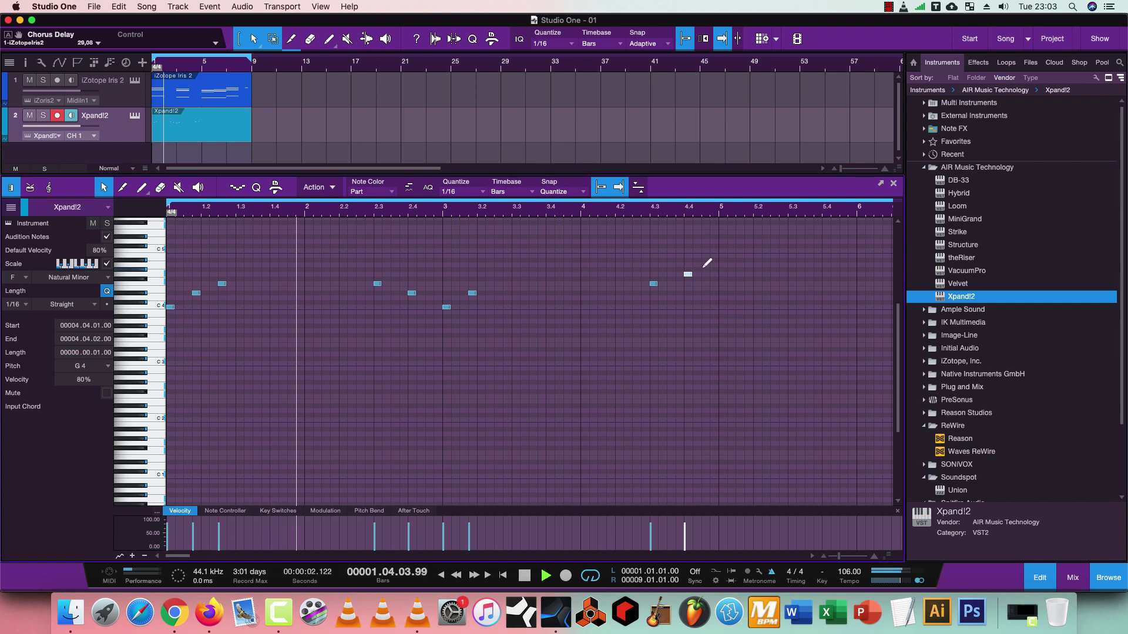
Duplicate the four-bar melody into bars 5 to 8 and delete the D#4 note at 3.01.04 in bar 3.
{"action": "key", "text": "super+a"}
{"action": "key", "text": "d"}
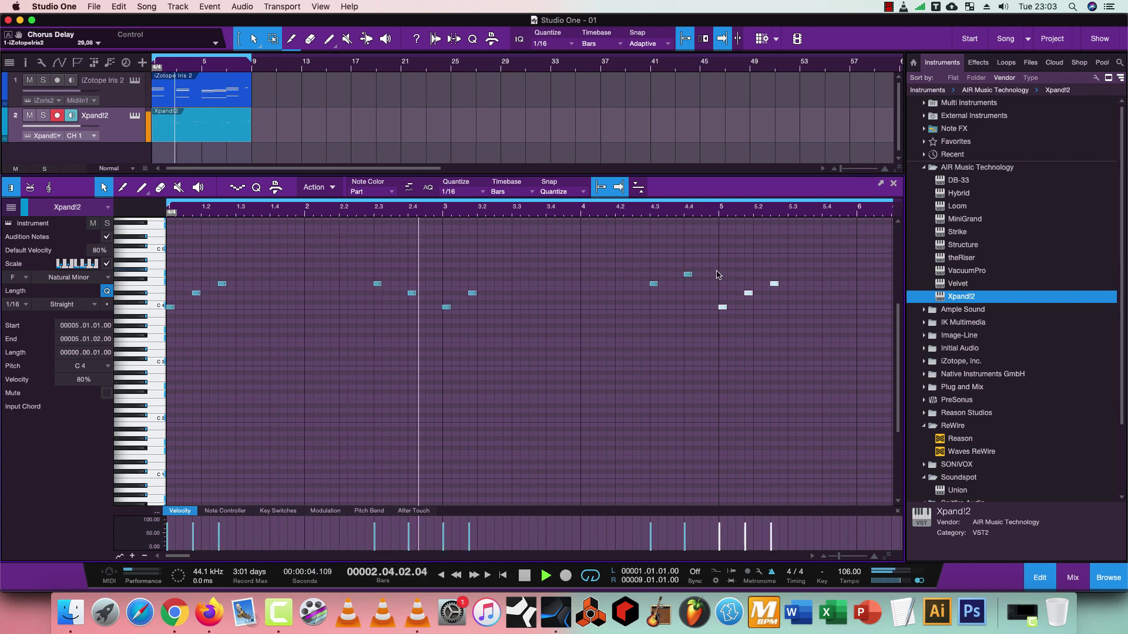
{"action": "left_click", "coordinate": [472, 293]}
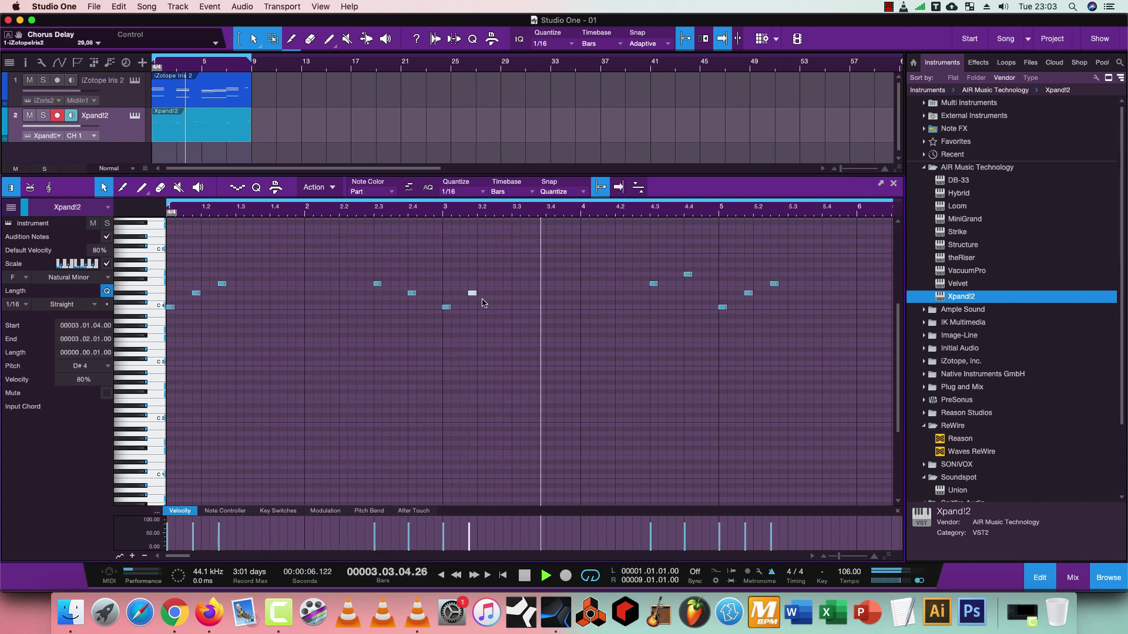
{"action": "key", "text": "Delete"}
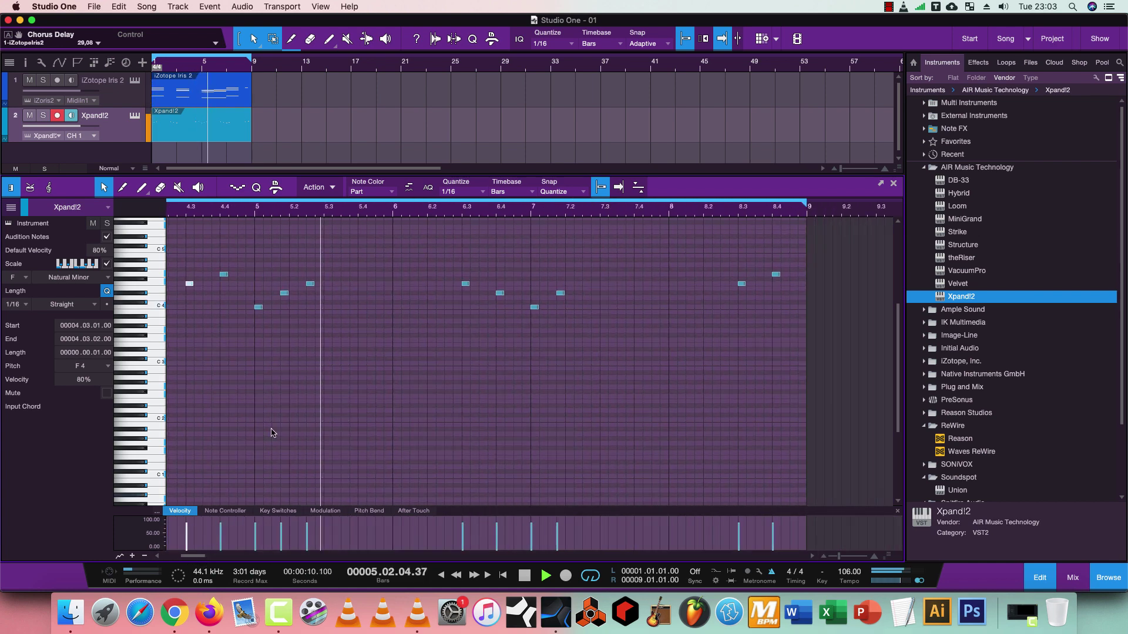
{"action": "key", "text": "space"}
Copy bar 5's first three notes to the start of bar 6, reorder them as descending F4, D#4, C4, and play the melody back.
{"action": "left_click", "coordinate": [254, 308]}
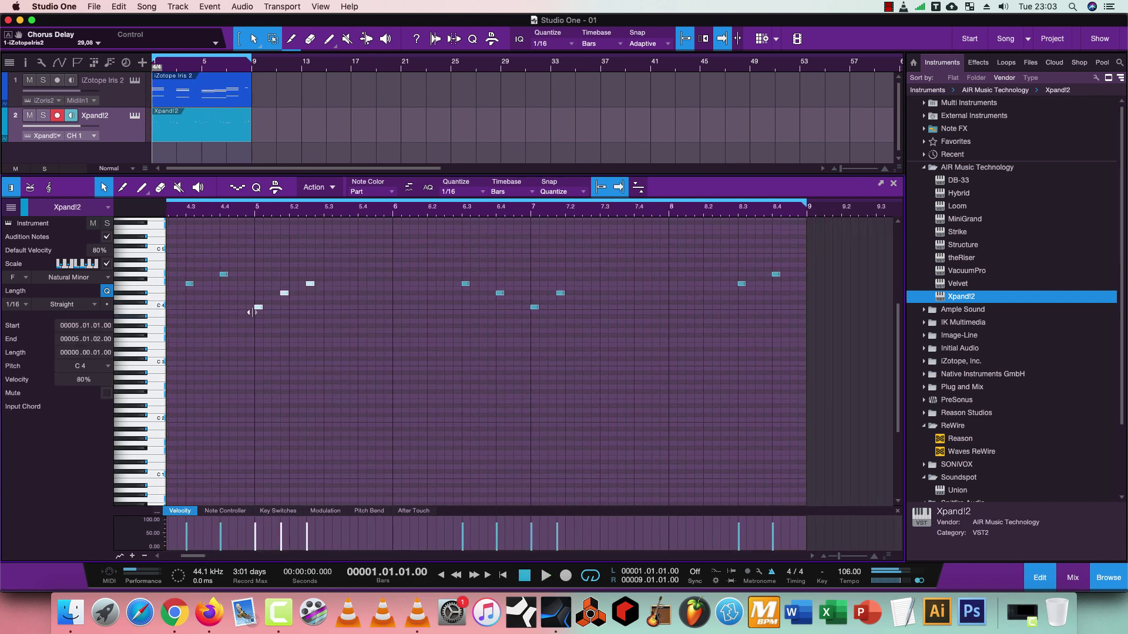
{"action": "left_click_drag", "start_coordinate": [257, 308], "coordinate": [453, 308]}
{"action": "left_click", "coordinate": [398, 300]}
{"action": "left_click", "coordinate": [419, 296]}
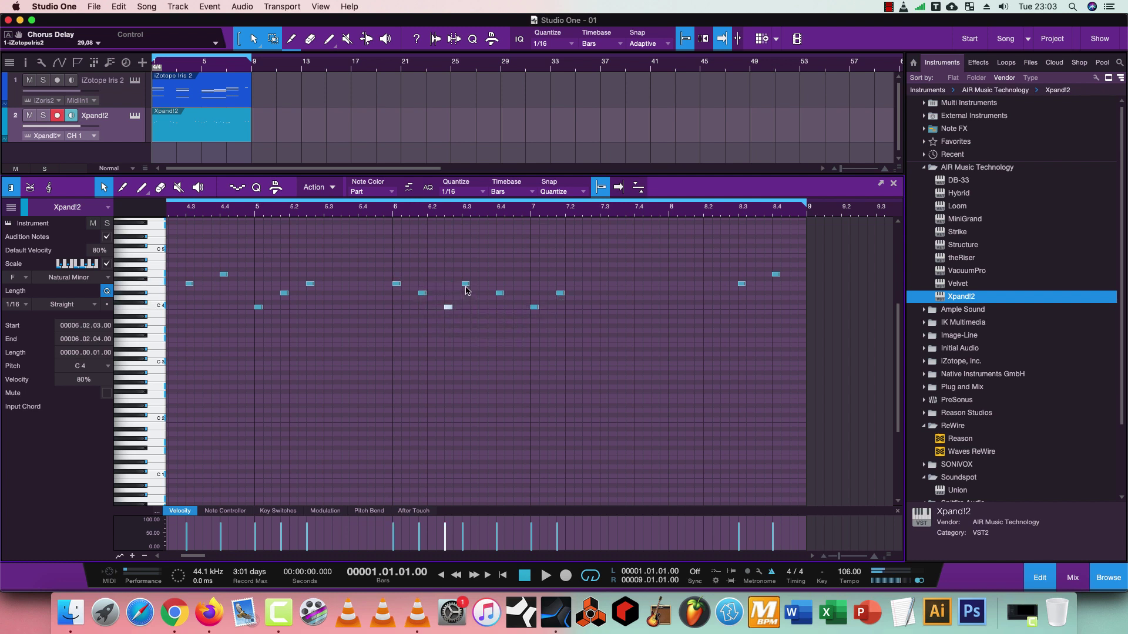
{"action": "key", "text": "space"}
{"action": "key", "text": "w"}
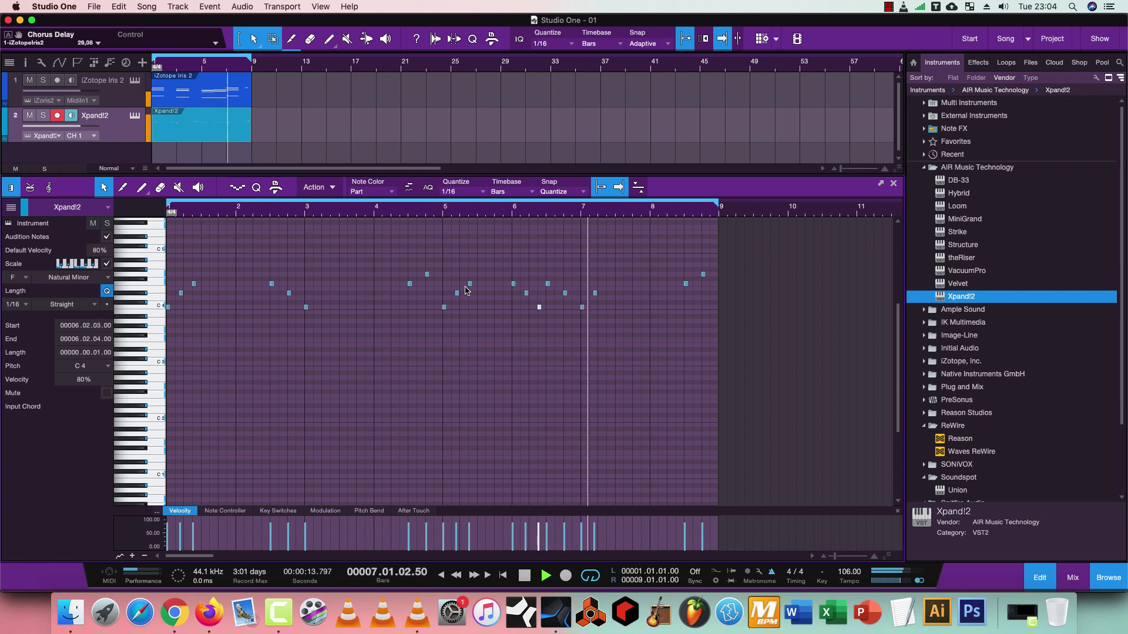
{"action": "key", "text": "space"}
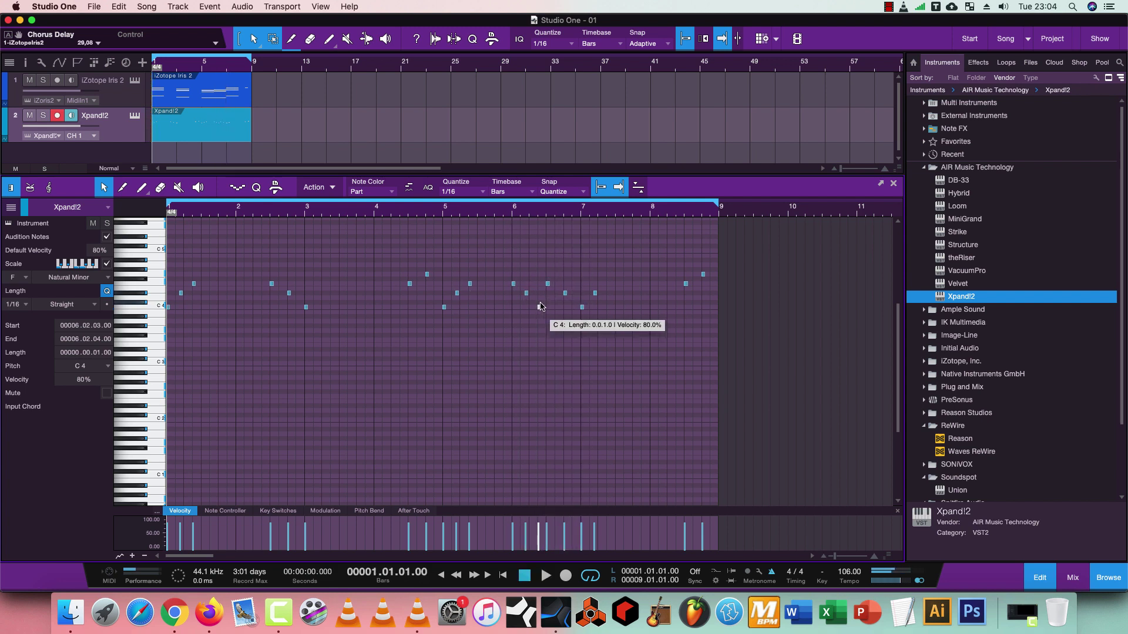
Change bar 6's beat 3 note to D#4 and beat 4 note to F4, and add a sixteenth-note F4 at 7.02.03.
{"action": "left_click", "coordinate": [511, 284]}
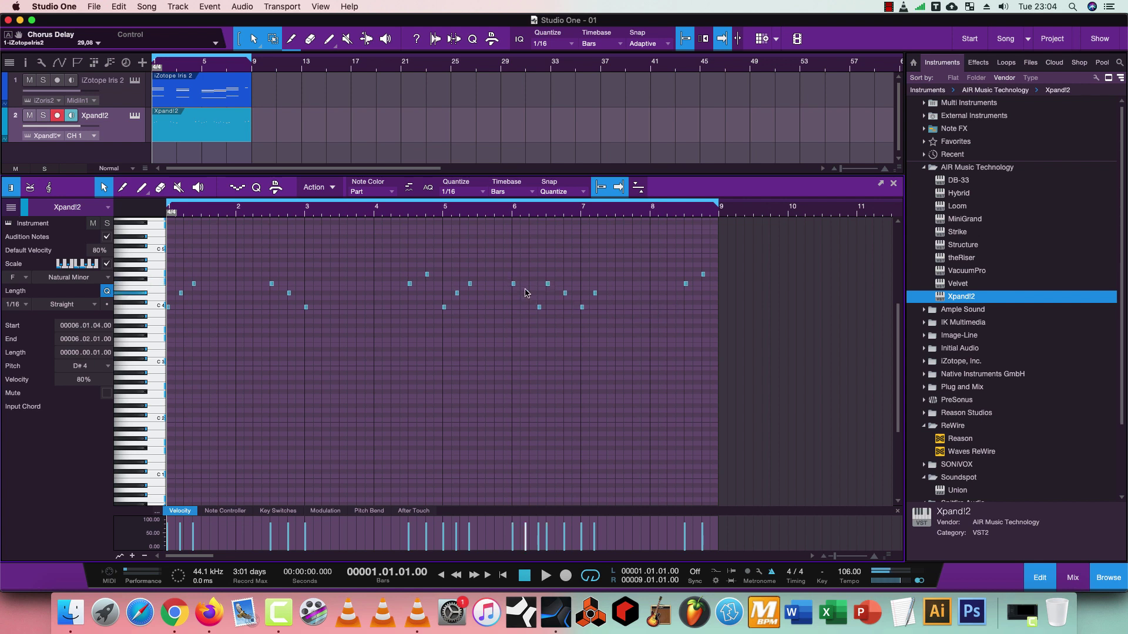
{"action": "left_click", "coordinate": [548, 285]}
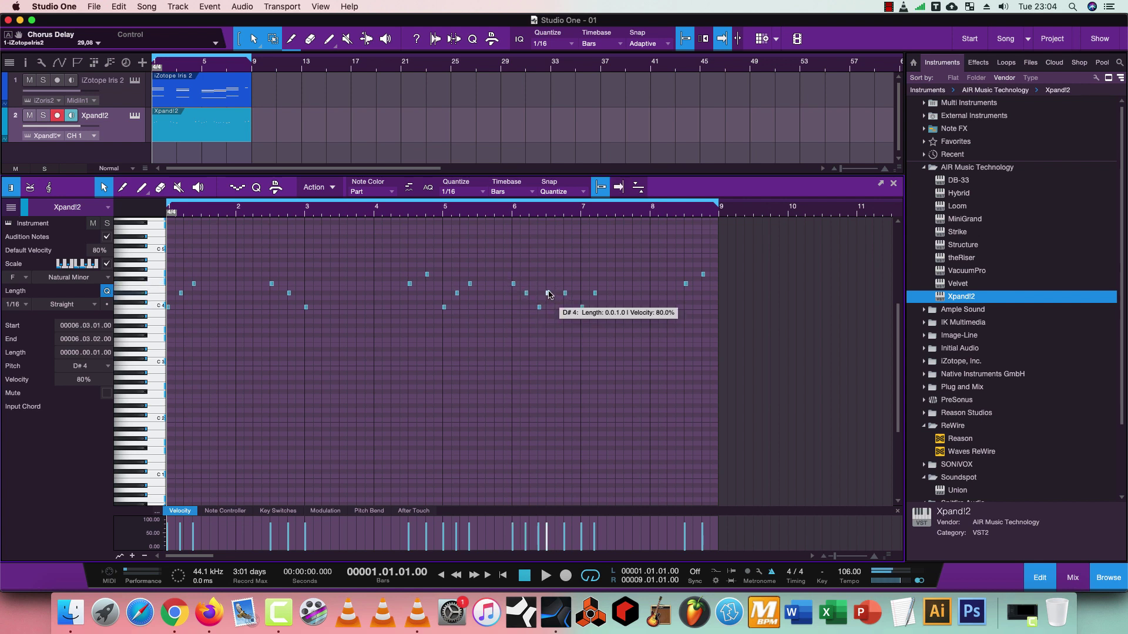
{"action": "left_click", "coordinate": [565, 293]}
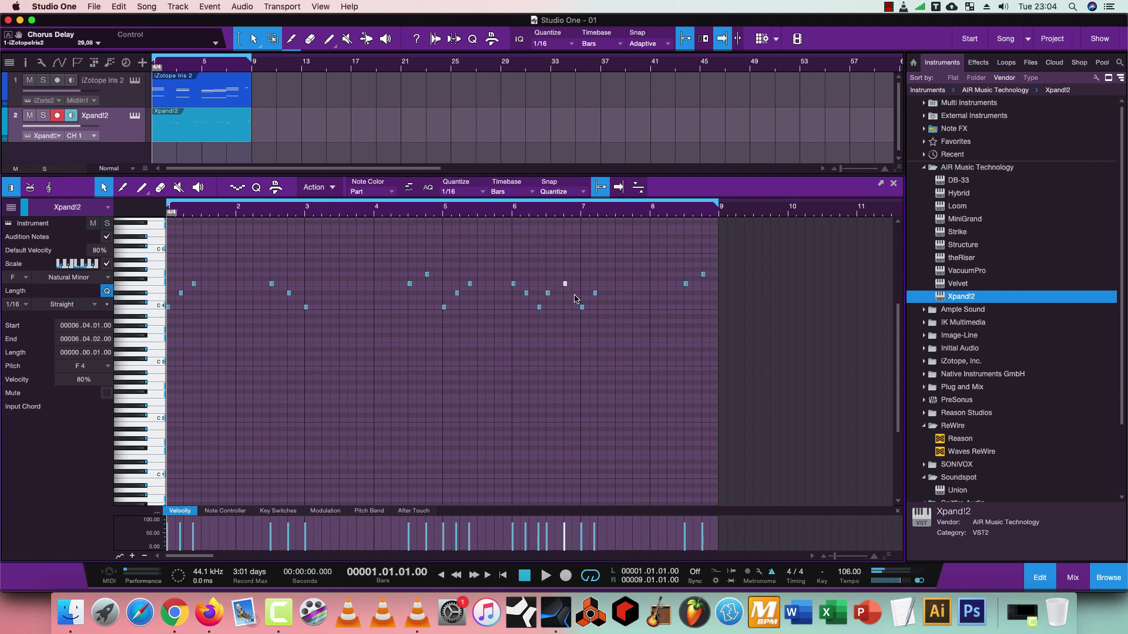
{"action": "key", "text": "space"}
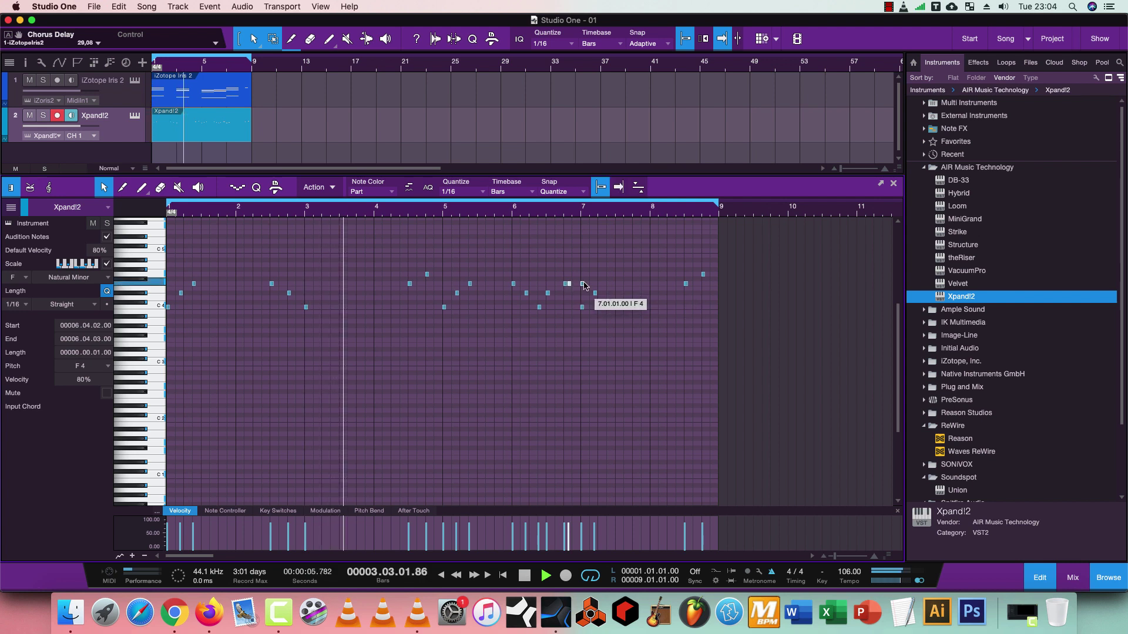
{"action": "left_click_drag", "start_coordinate": [608, 280], "coordinate": [608, 282]}
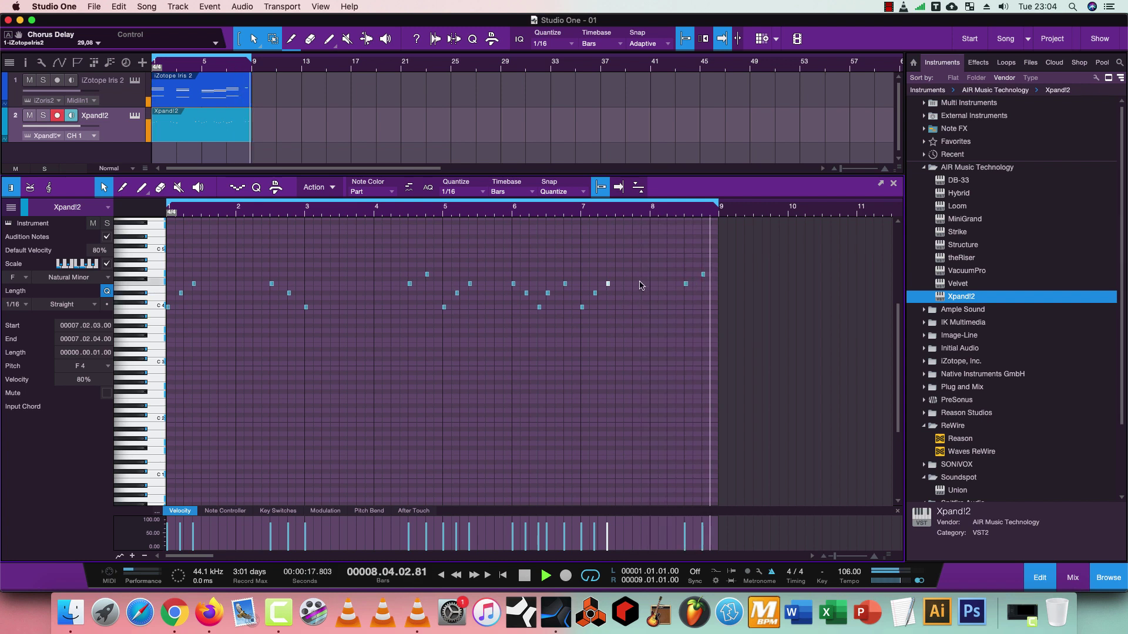
Add a Reason Rack Plugin instrument track below the Xpand!2 track and loop its two-bar part.
{"action": "left_click", "coordinate": [893, 184]}
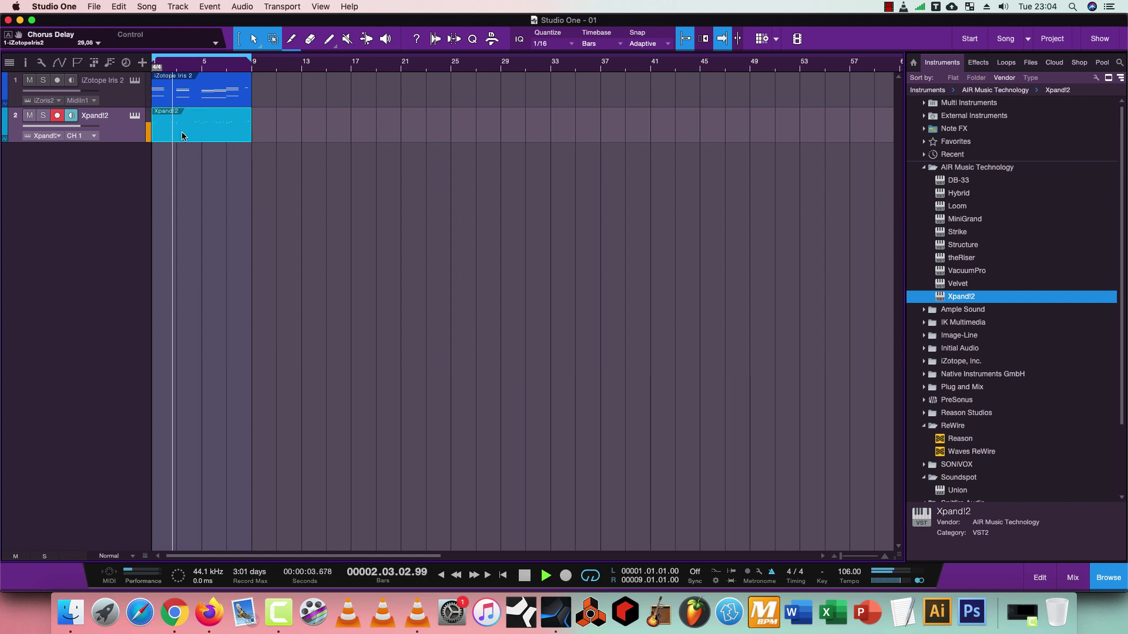
{"action": "left_click", "coordinate": [924, 169]}
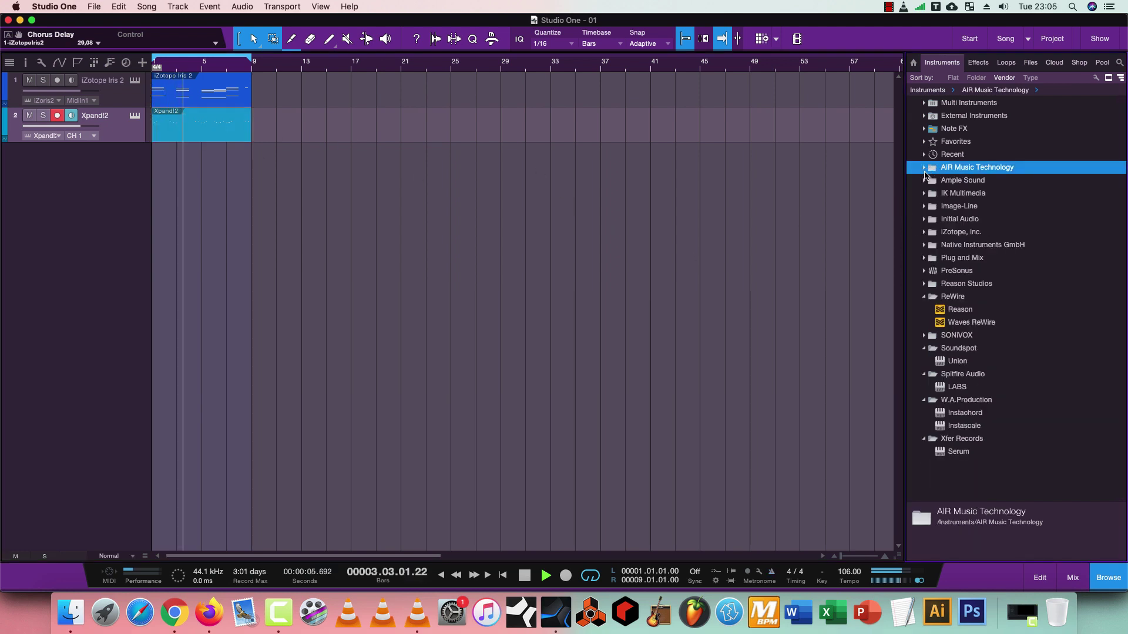
{"action": "double_click", "coordinate": [964, 284]}
{"action": "left_click_drag", "start_coordinate": [980, 296], "coordinate": [273, 277]}
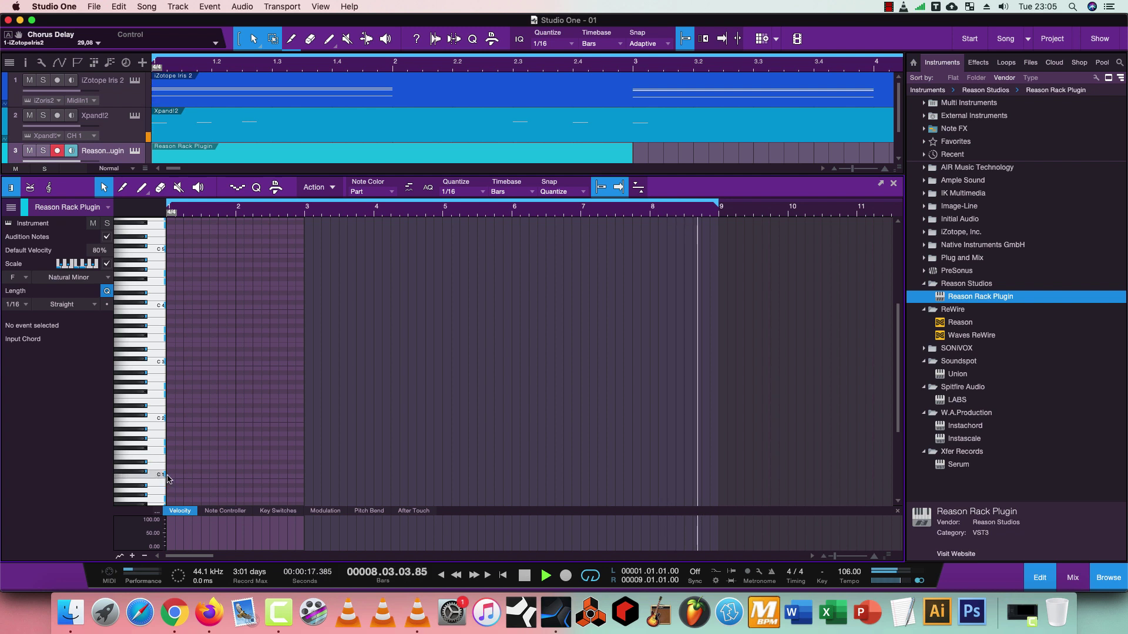
{"action": "key", "text": "p"}
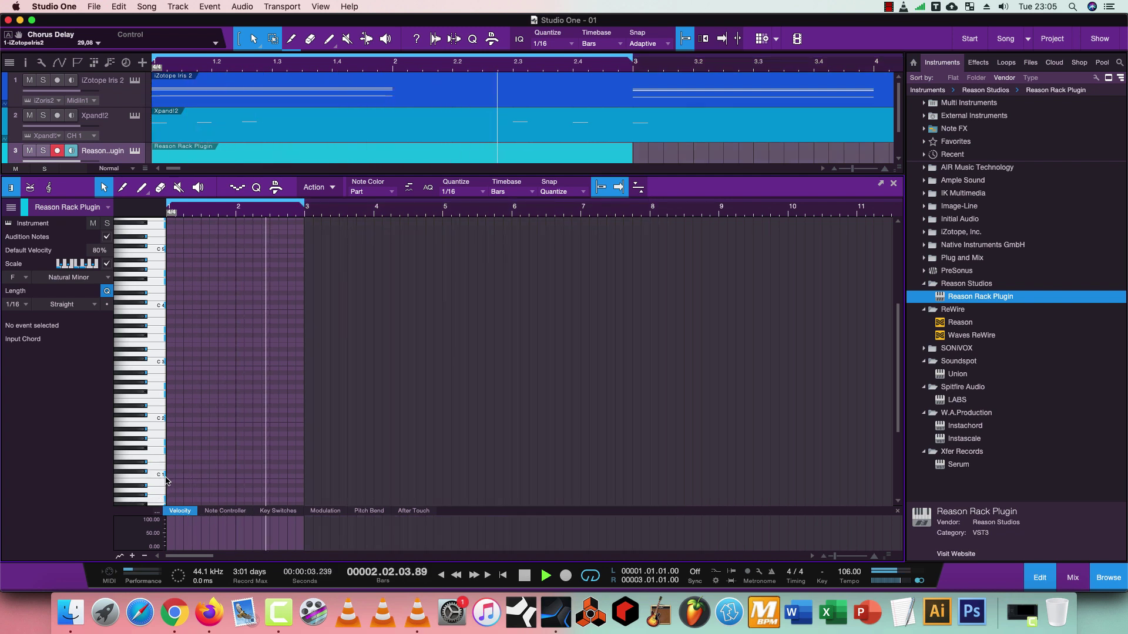
Set the quantize value to 1/8 and fill bars 1 and 2 of the Reason Rack Plugin part with eighth-note C1 hits.
{"action": "left_click", "coordinate": [464, 194]}
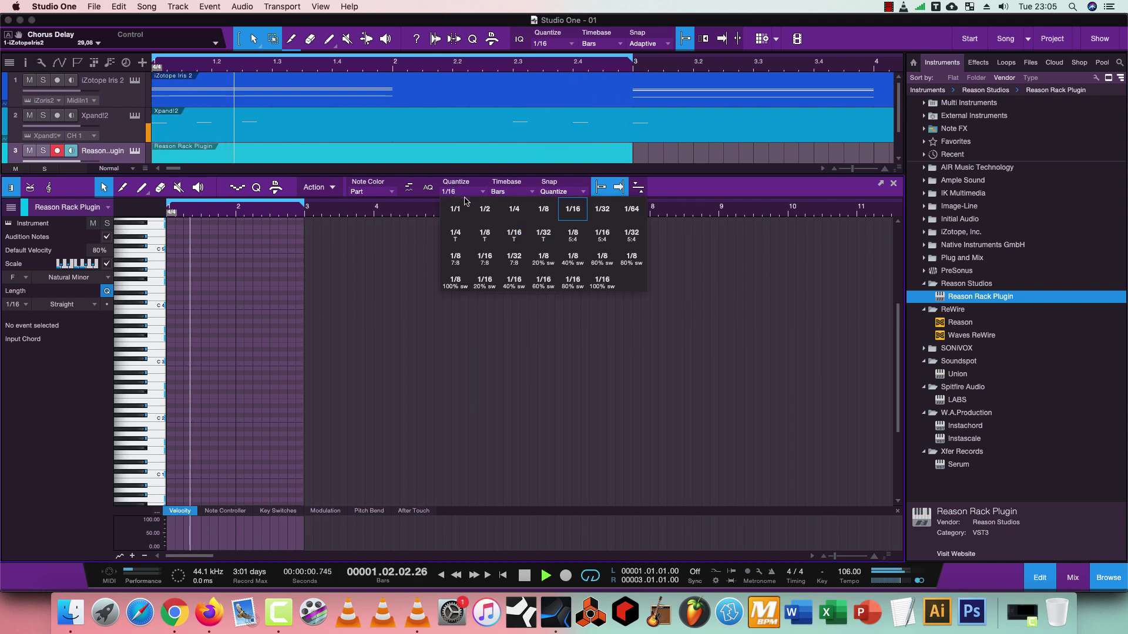
{"action": "left_click", "coordinate": [543, 209]}
{"action": "double_click", "coordinate": [172, 473]}
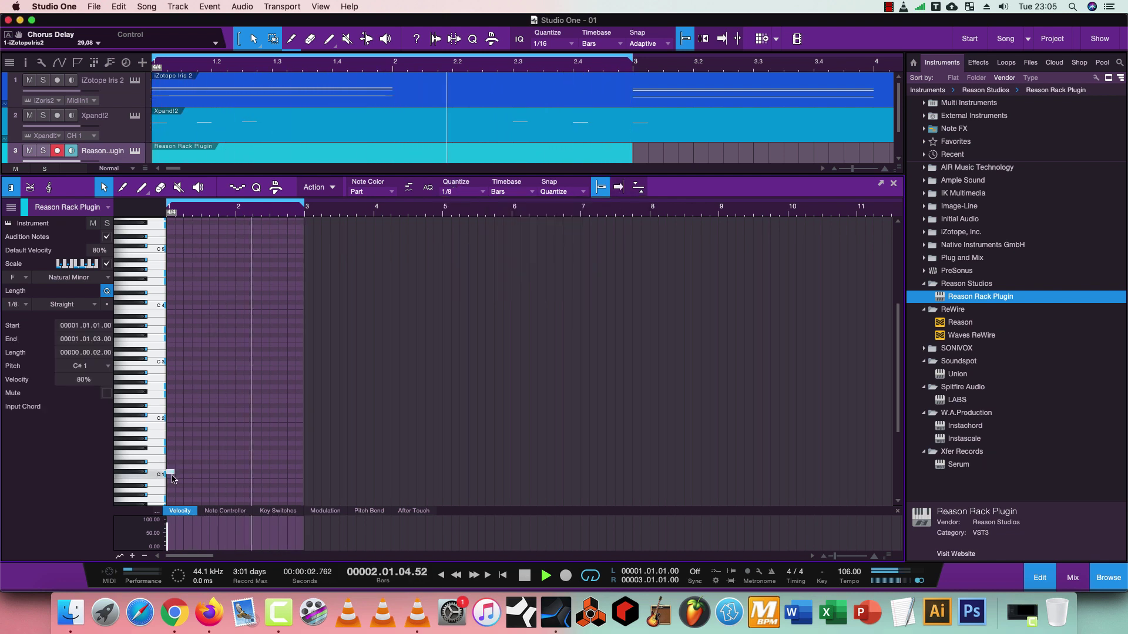
{"action": "left_click", "coordinate": [171, 477]}
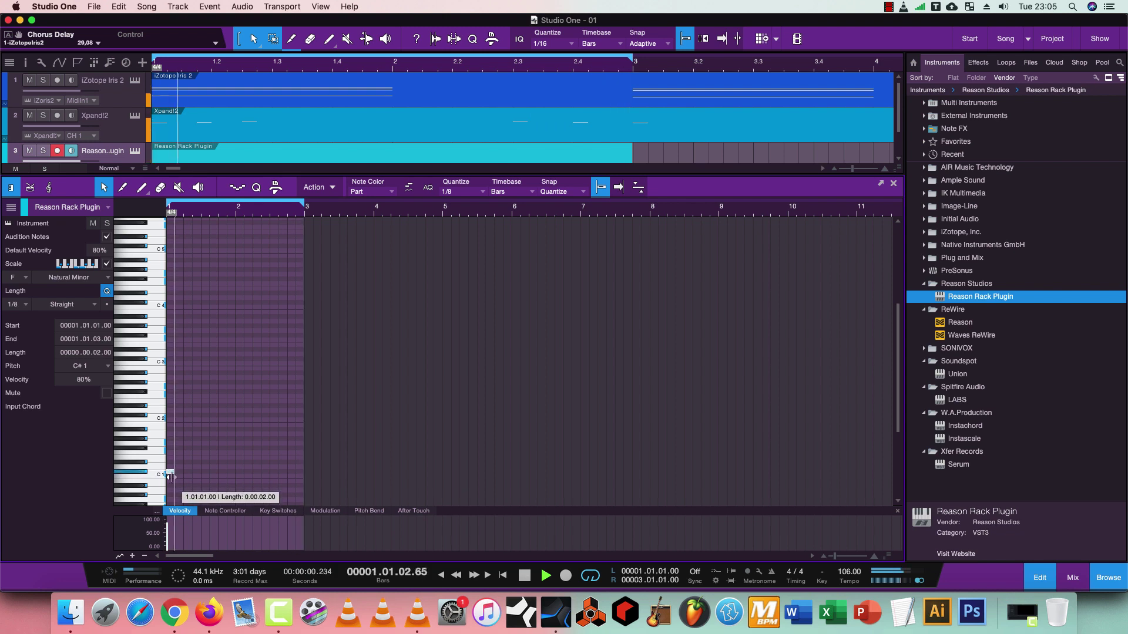
{"action": "key", "text": "Down"}
{"action": "key", "text": "d"}
{"action": "key", "text": "d"}
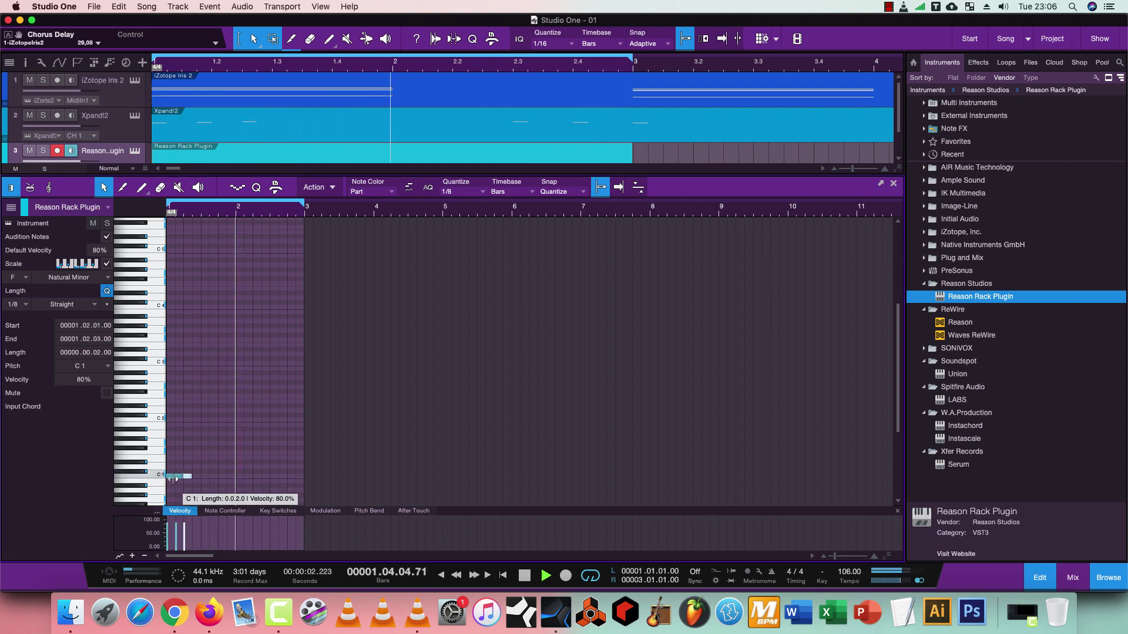
{"action": "key", "text": "d"}
{"action": "key", "text": "d"}
{"action": "key", "text": "d"}
{"action": "key", "text": "d"}
{"action": "key", "text": "d"}
{"action": "key", "text": "d"}
{"action": "key", "text": "d"}
{"action": "key", "text": "d"}
{"action": "key", "text": "d"}
{"action": "key", "text": "d"}
{"action": "key", "text": "d"}
{"action": "key", "text": "d"}
{"action": "key", "text": "d"}
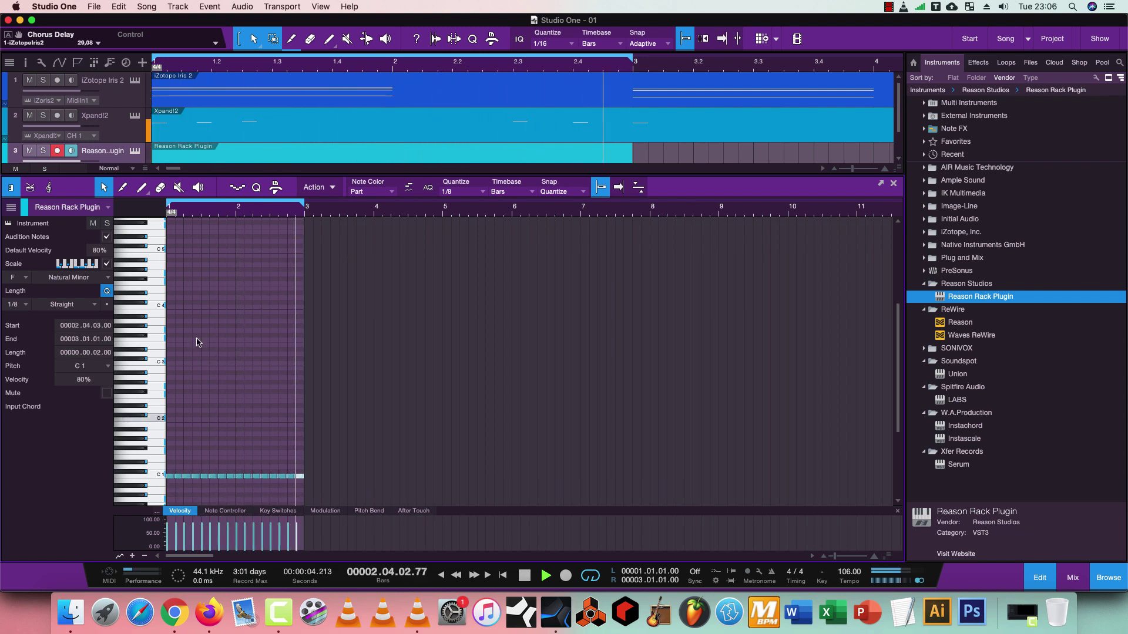
Replace the eighth-note C1 on beat 3 of bar 2 with a roll of four 1/32 notes, using 1/32 quantize.
{"action": "left_click_drag", "start_coordinate": [194, 213], "coordinate": [258, 351]}
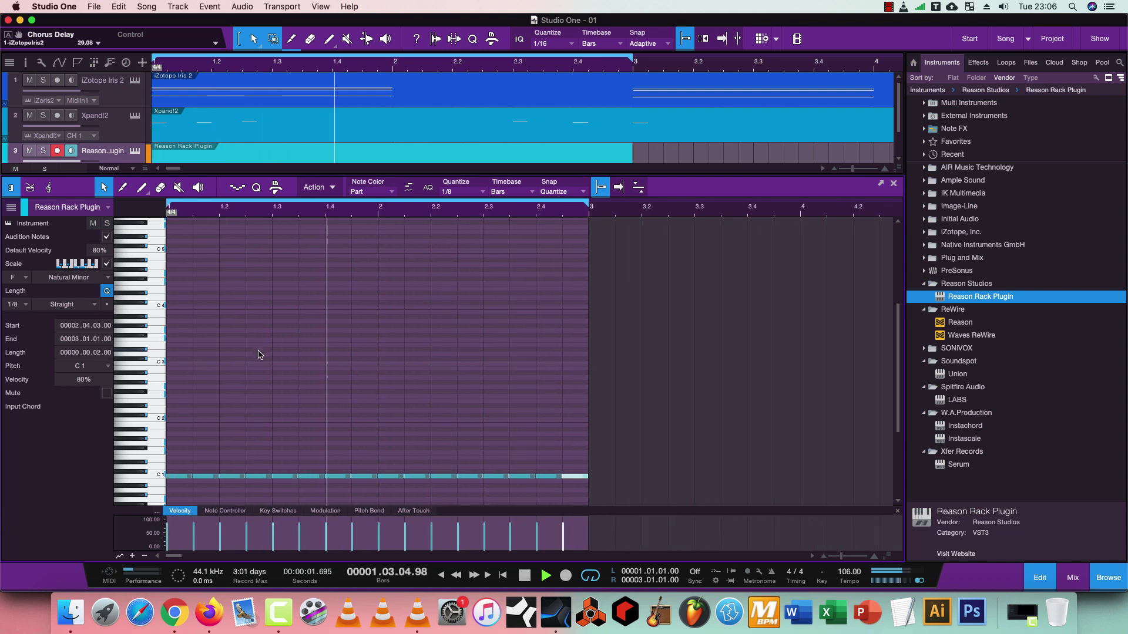
{"action": "left_click", "coordinate": [201, 460]}
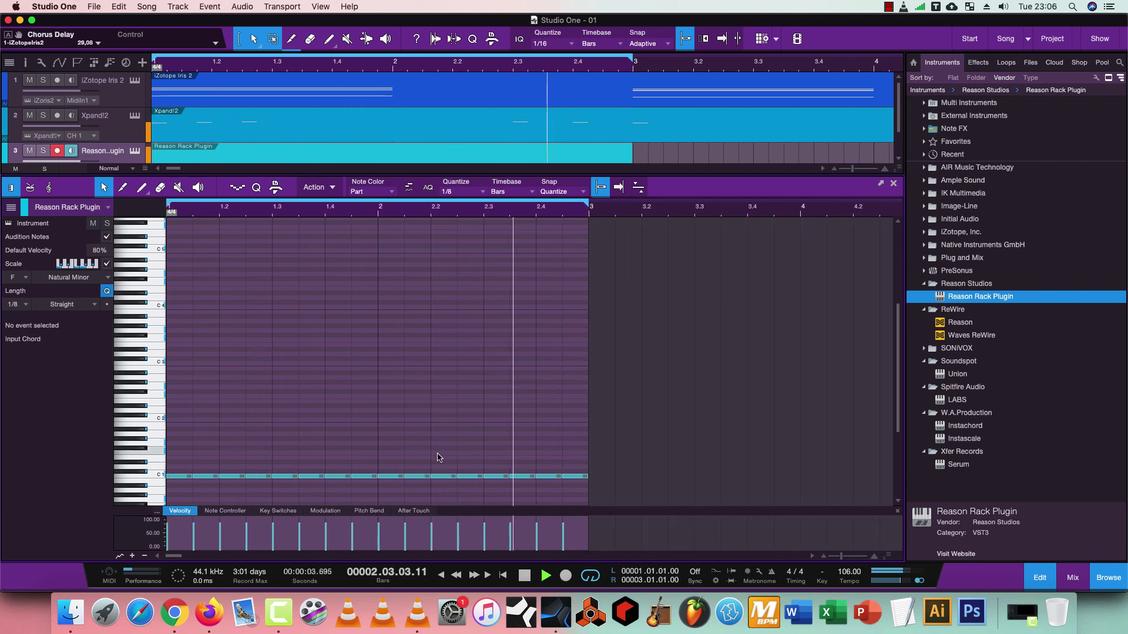
{"action": "left_click", "coordinate": [496, 475]}
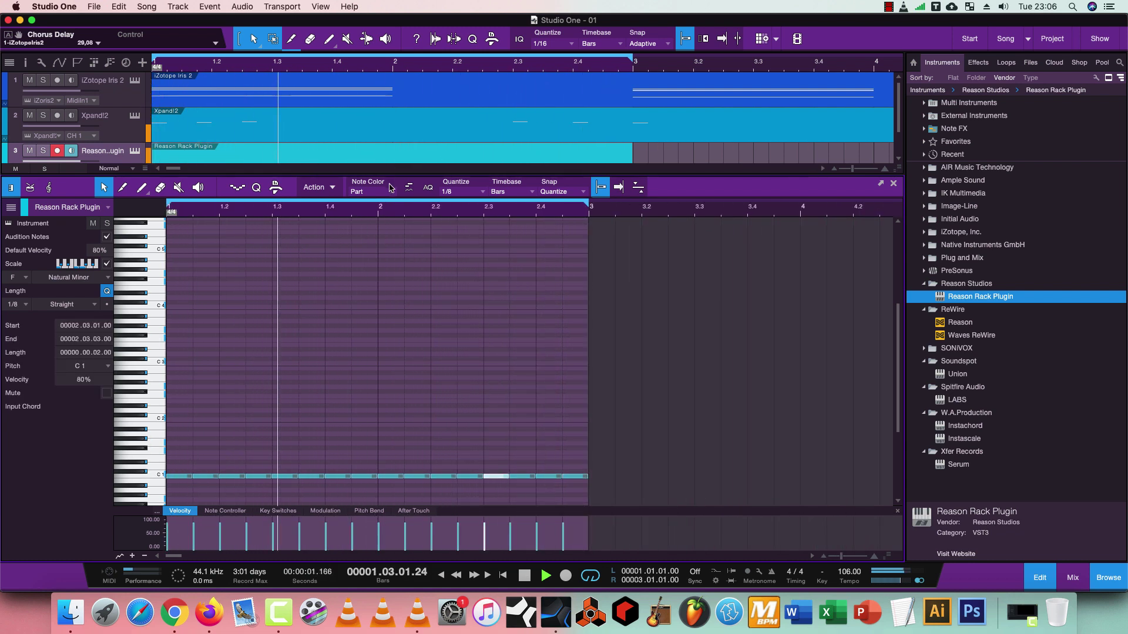
{"action": "left_click", "coordinate": [461, 191]}
{"action": "left_click", "coordinate": [605, 217]}
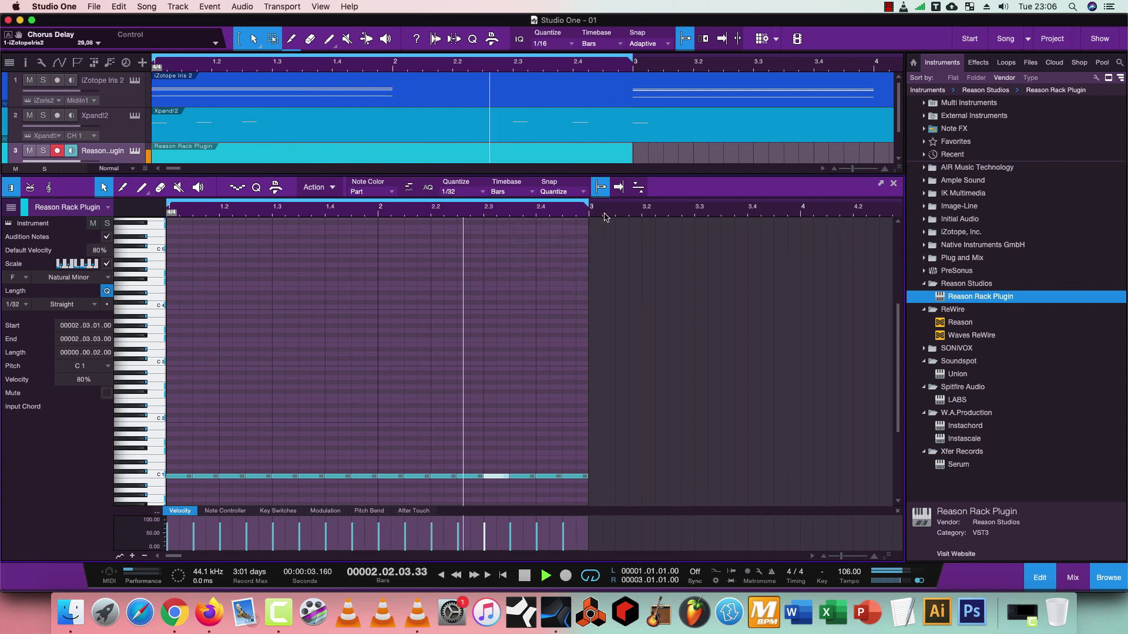
{"action": "mouse_move", "coordinate": [511, 478]}
{"action": "left_mouse_down"}
{"action": "mouse_move", "coordinate": [491, 480]}
{"action": "mouse_move", "coordinate": [509, 482]}
{"action": "left_mouse_up"}
{"action": "left_click_drag", "start_coordinate": [507, 477], "coordinate": [490, 480]}
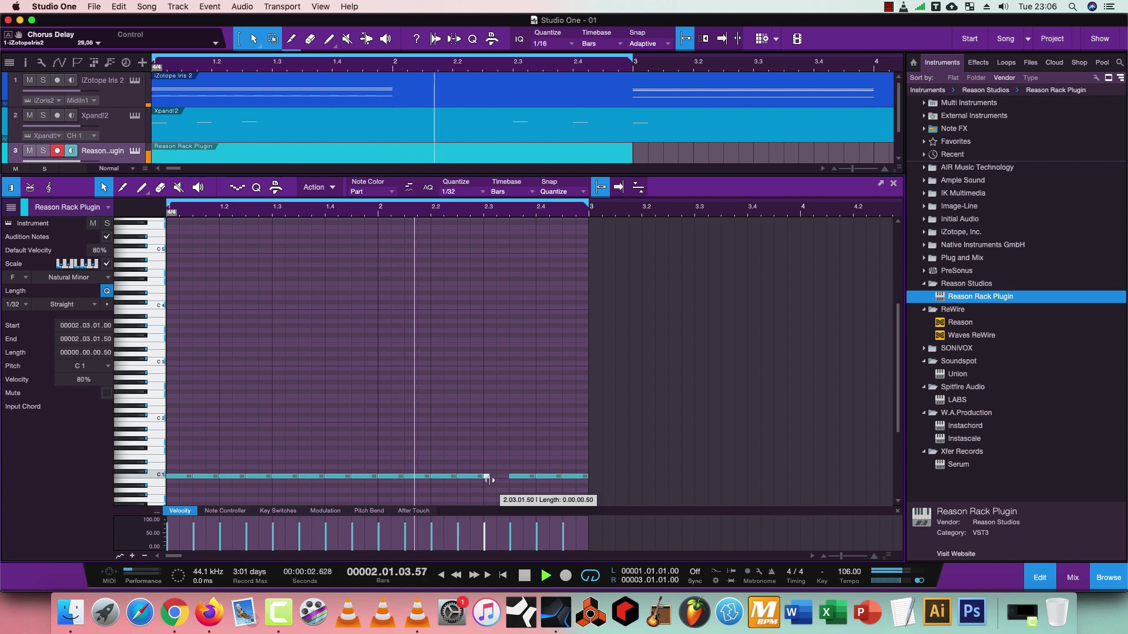
{"action": "key", "text": "d"}
{"action": "key", "text": "d"}
{"action": "key", "text": "d"}
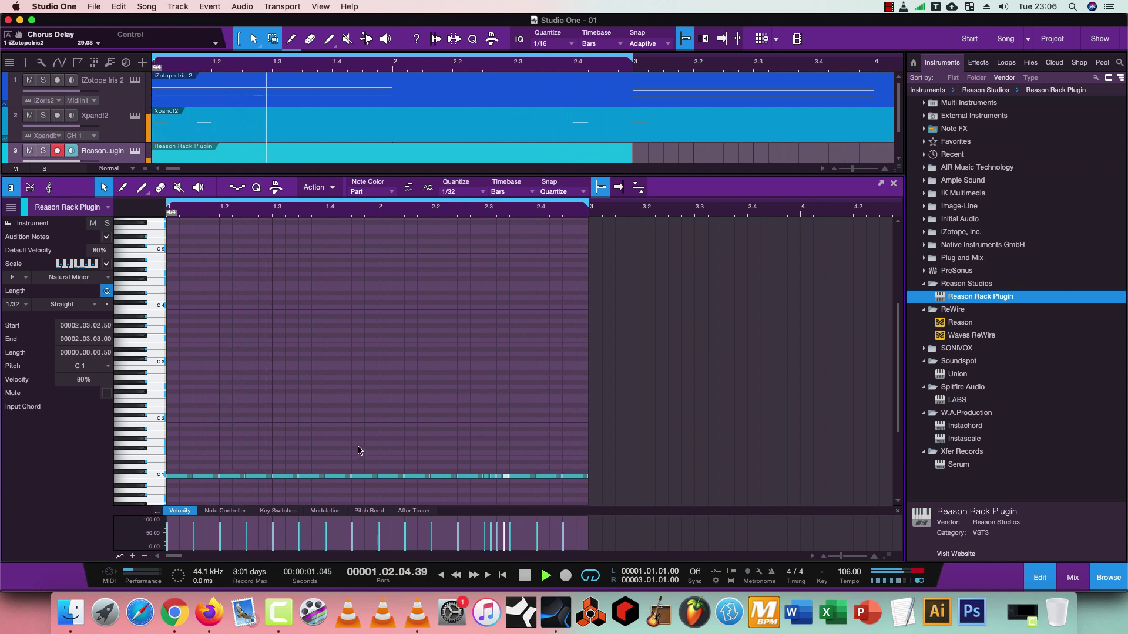
Split the C1 note at 1.03.03 into two sixteenth notes and duplicate the two-bar pattern into bars 3 and 4.
{"action": "left_click", "coordinate": [321, 477]}
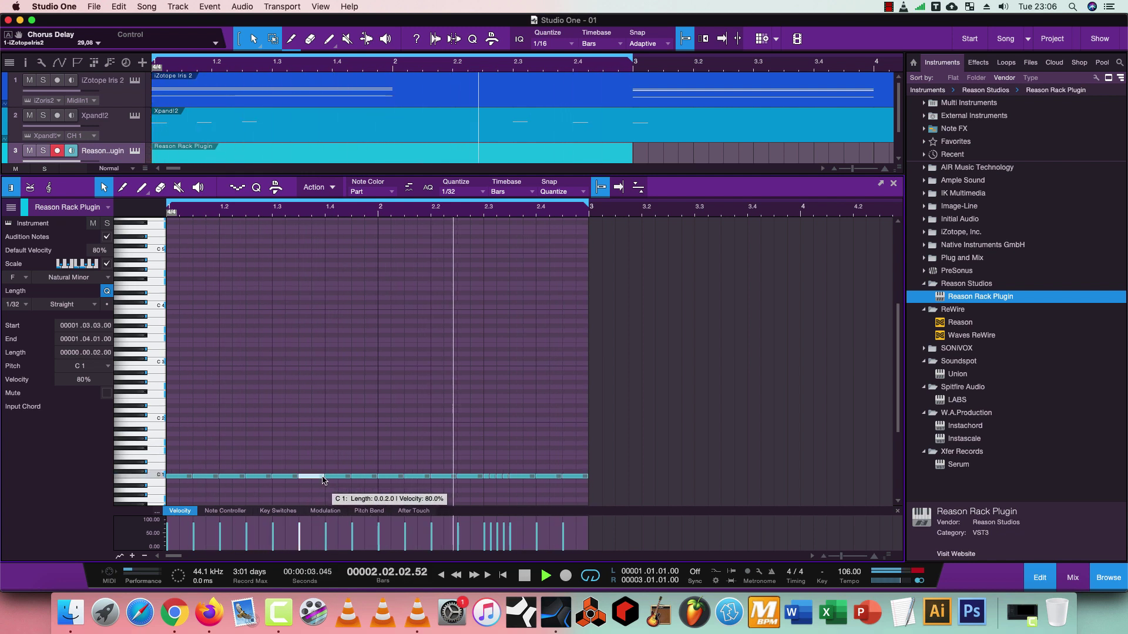
{"action": "left_click_drag", "start_coordinate": [300, 477], "coordinate": [313, 478]}
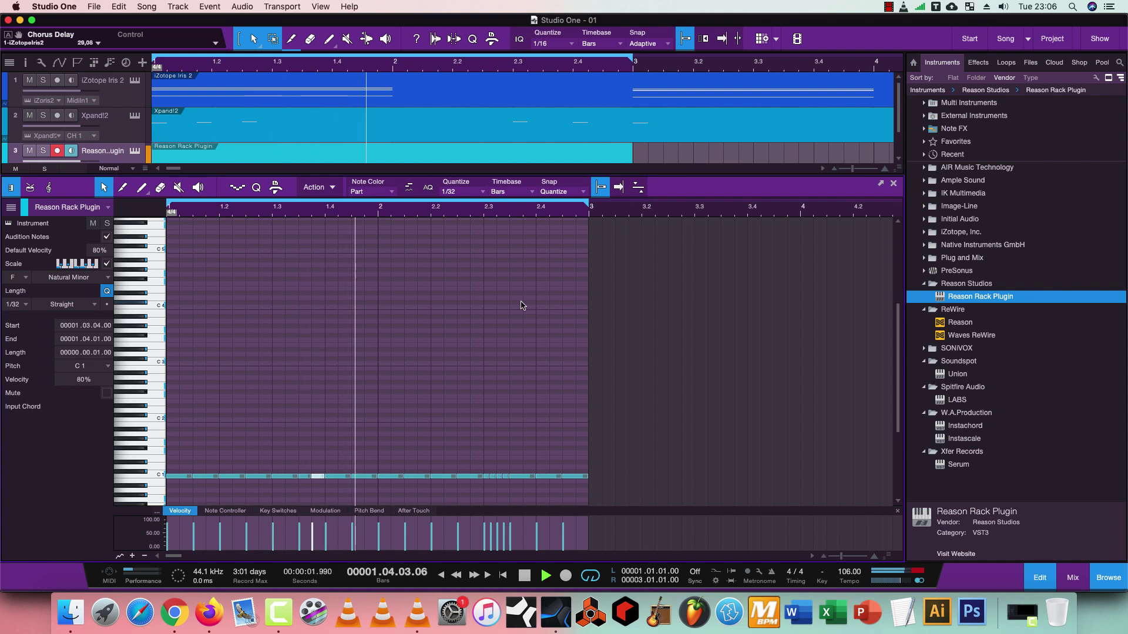
{"action": "key", "text": "super+a"}
{"action": "key", "text": "d"}
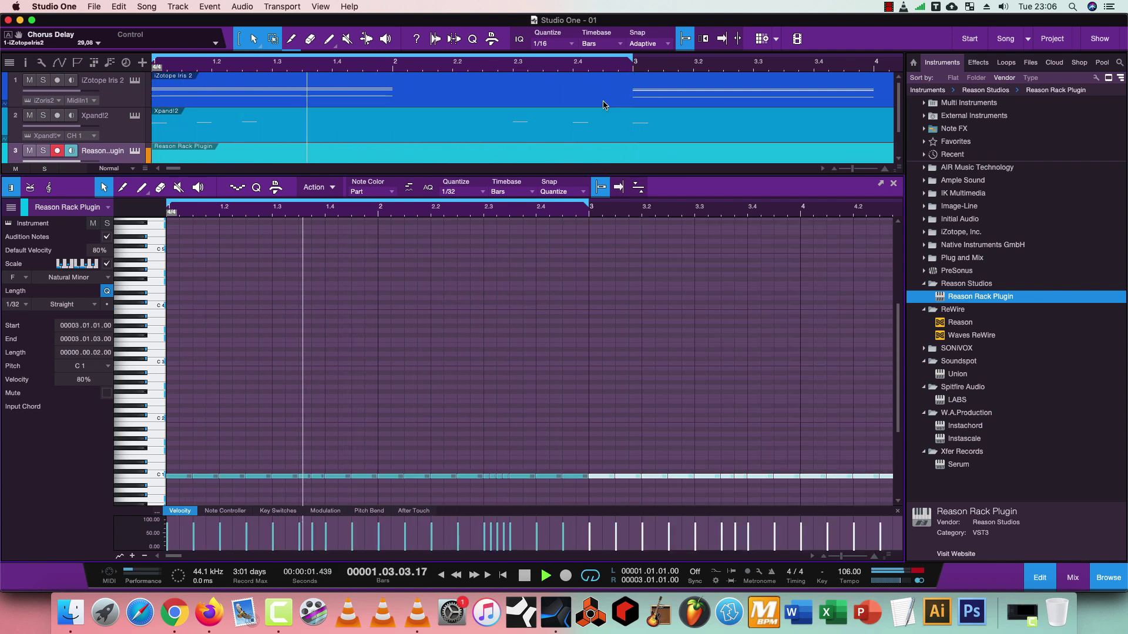
Extend the playback loop to cover bars 1 to 4.
{"action": "scroll", "coordinate": [600, 115], "scroll_direction": "down", "scroll_amount": 1}
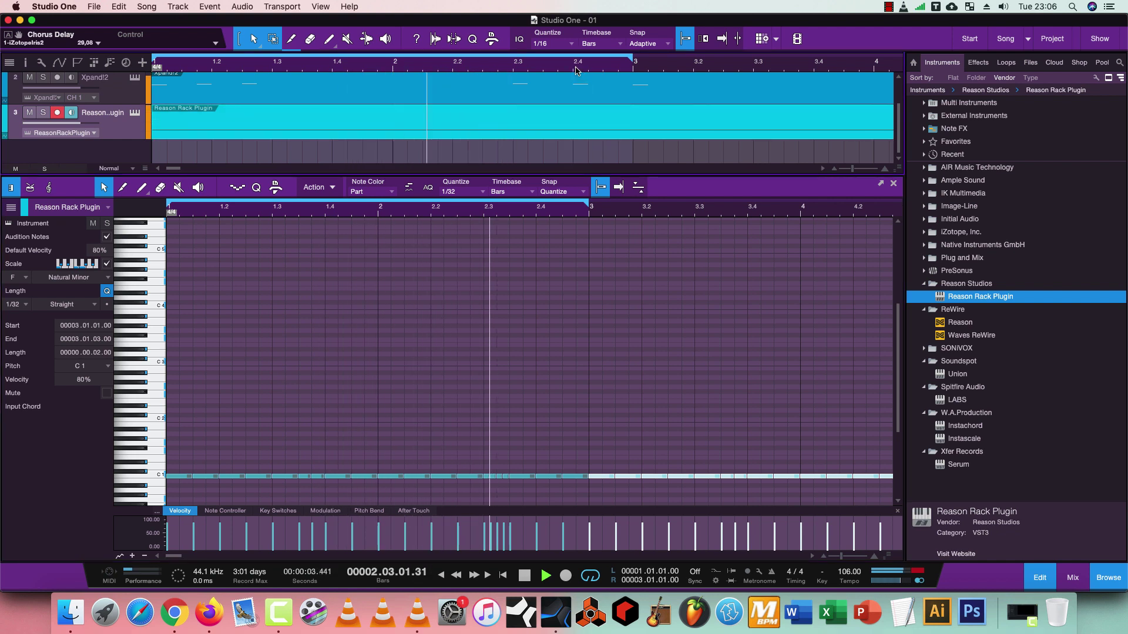
{"action": "scroll", "coordinate": [469, 69], "scroll_direction": "down", "scroll_amount": 3}
{"action": "left_click_drag", "start_coordinate": [382, 61], "coordinate": [615, 67]}
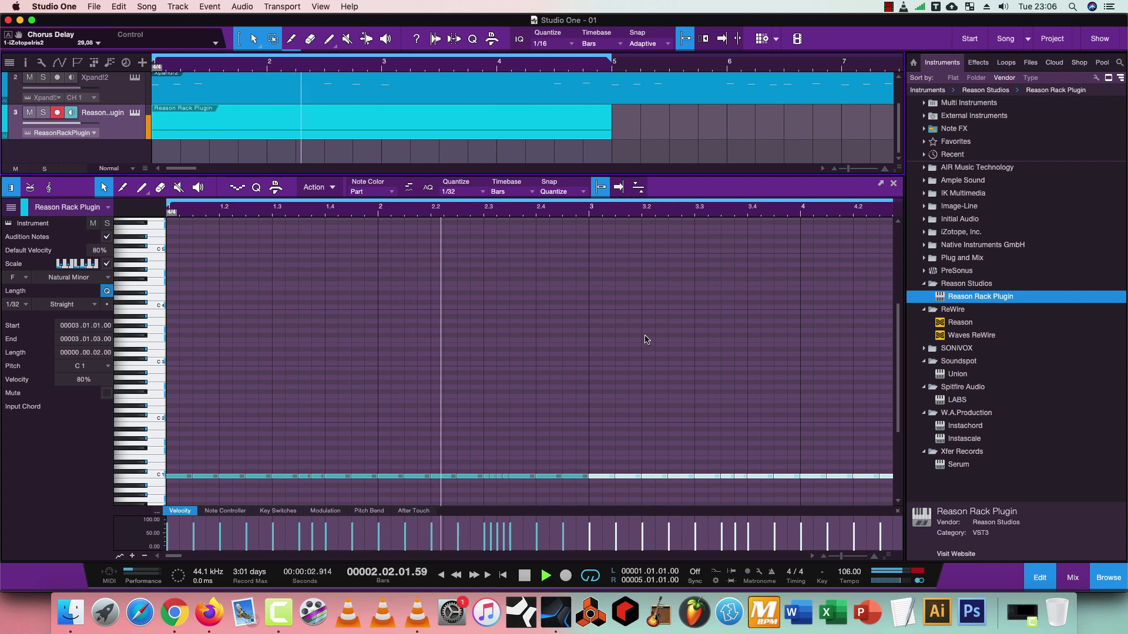
Delete the C1 notes from beat 3 to the end of bar 4 in the Reason Rack Plugin part.
{"action": "scroll", "coordinate": [643, 339], "scroll_direction": "right", "scroll_amount": 3}
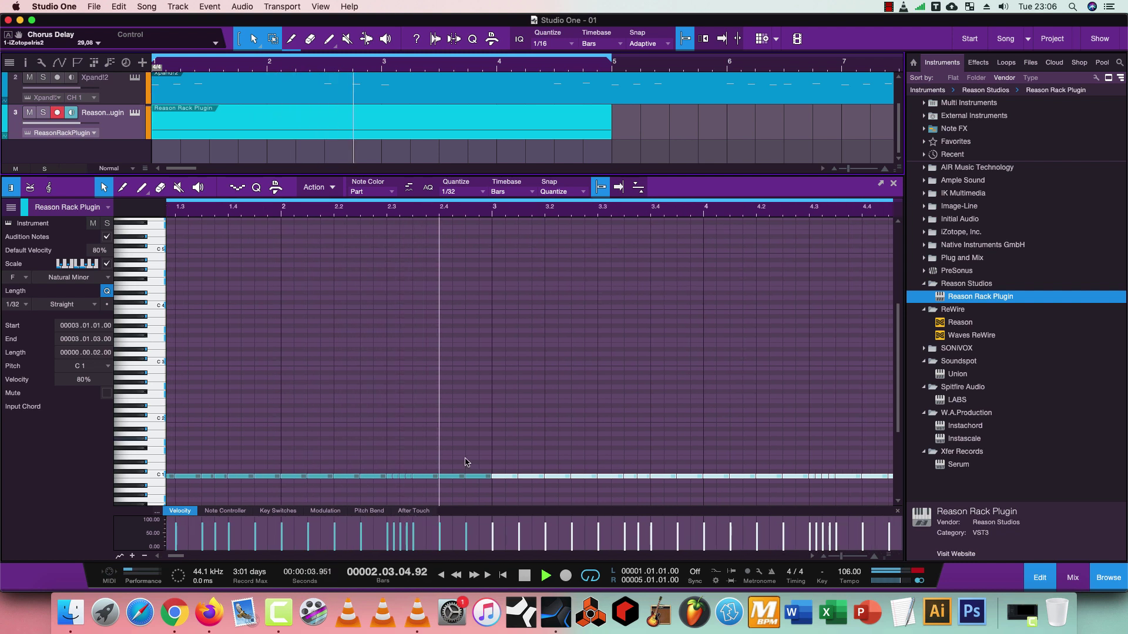
{"action": "left_click", "coordinate": [523, 459]}
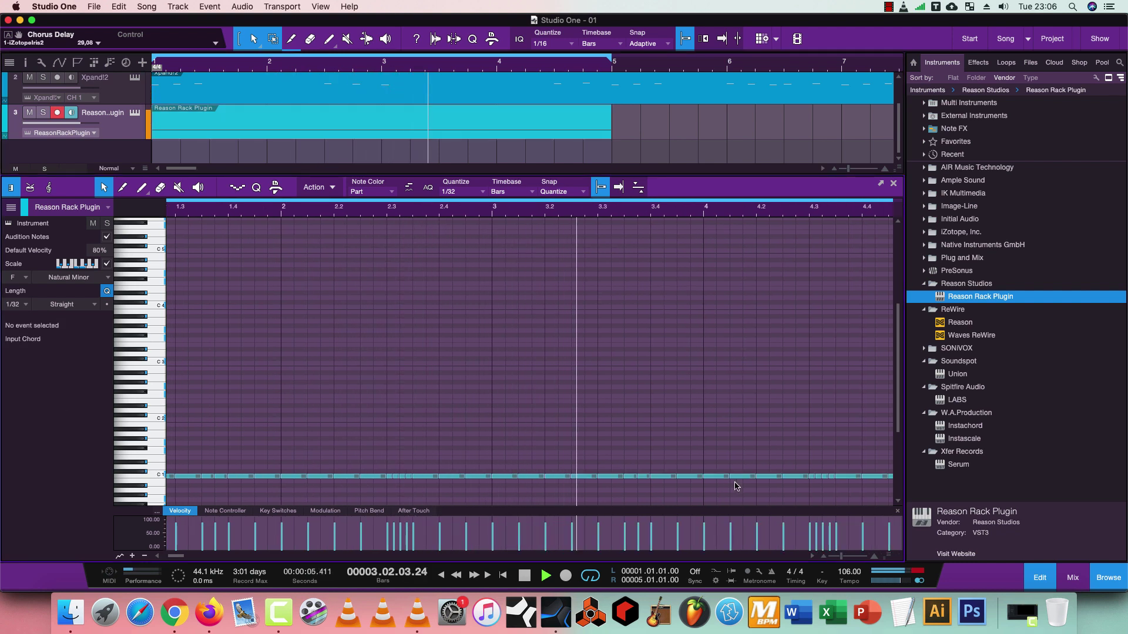
{"action": "left_click", "coordinate": [605, 477]}
{"action": "left_click_drag", "start_coordinate": [738, 464], "coordinate": [862, 488]}
{"action": "key", "text": "Delete"}
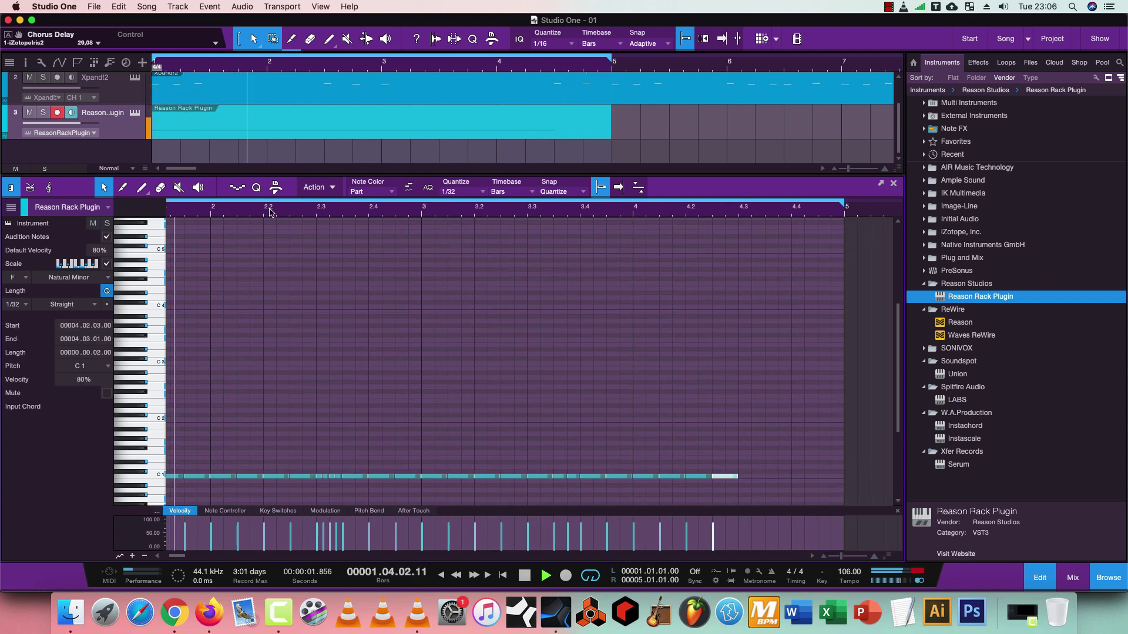
Set the note quantize to 1/8 triplet and fill bar 4 from beat 3 to its end with triplet C1 notes.
{"action": "left_click", "coordinate": [506, 192]}
{"action": "left_click", "coordinate": [474, 198]}
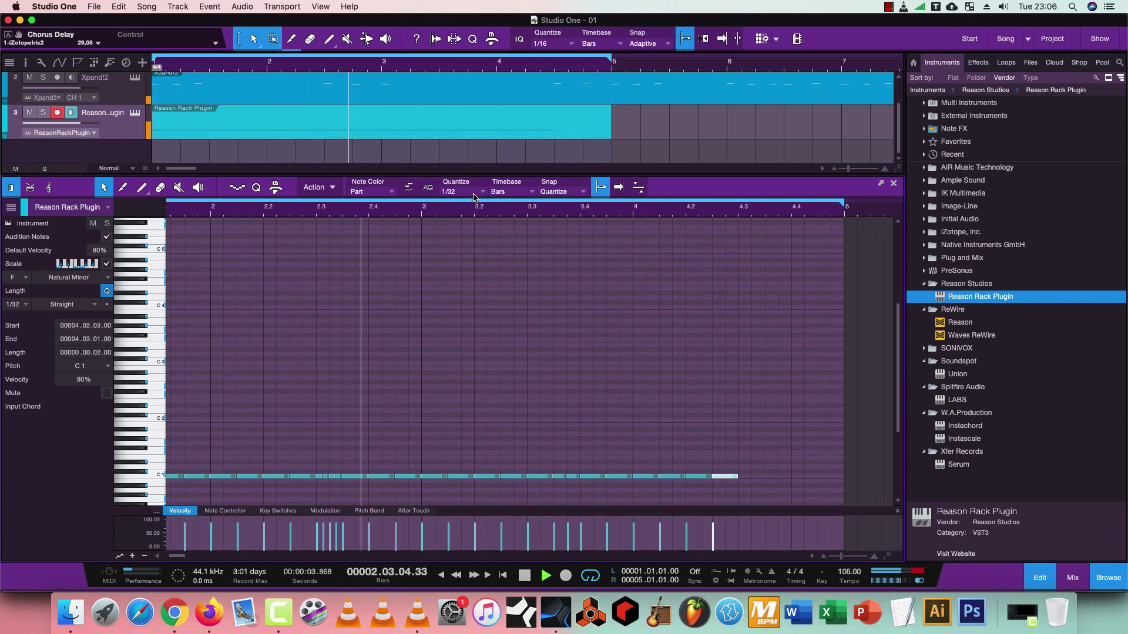
{"action": "left_click", "coordinate": [474, 196]}
{"action": "left_click", "coordinate": [487, 237]}
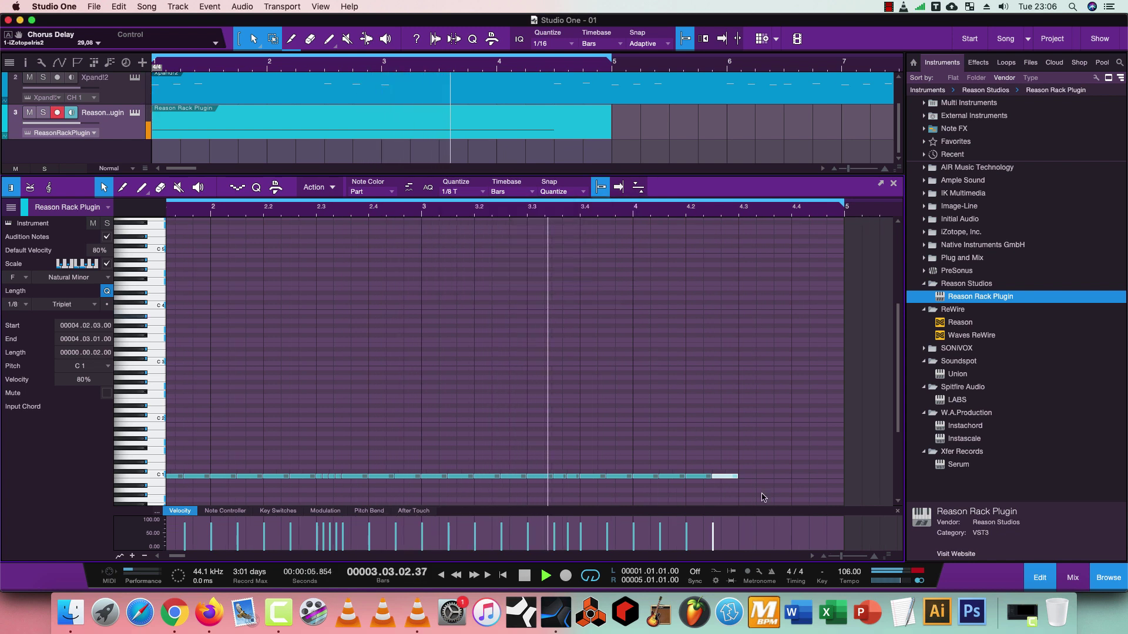
{"action": "double_click", "coordinate": [747, 477]}
{"action": "key", "text": "d"}
{"action": "key", "text": "d"}
{"action": "key", "text": "d"}
{"action": "key", "text": "d"}
{"action": "key", "text": "d"}
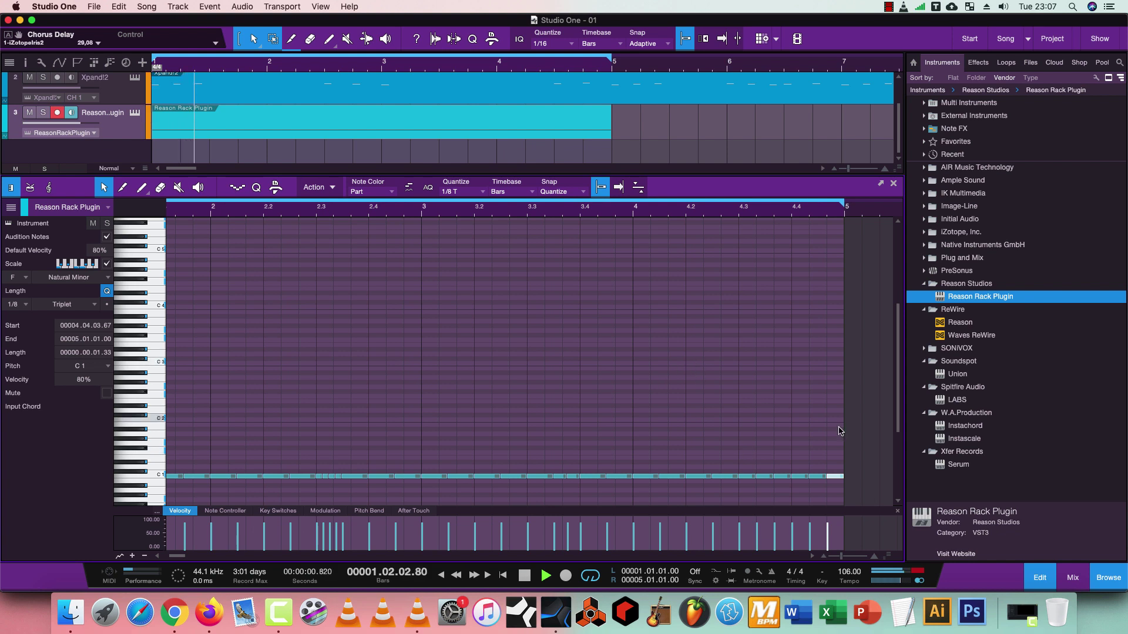
Delete the last triplet C1 note of bar 4 and move the preceding one to start at 4.04.03.00 using 1/16 quantize.
{"action": "left_click", "coordinate": [631, 208]}
{"action": "key", "text": "f"}
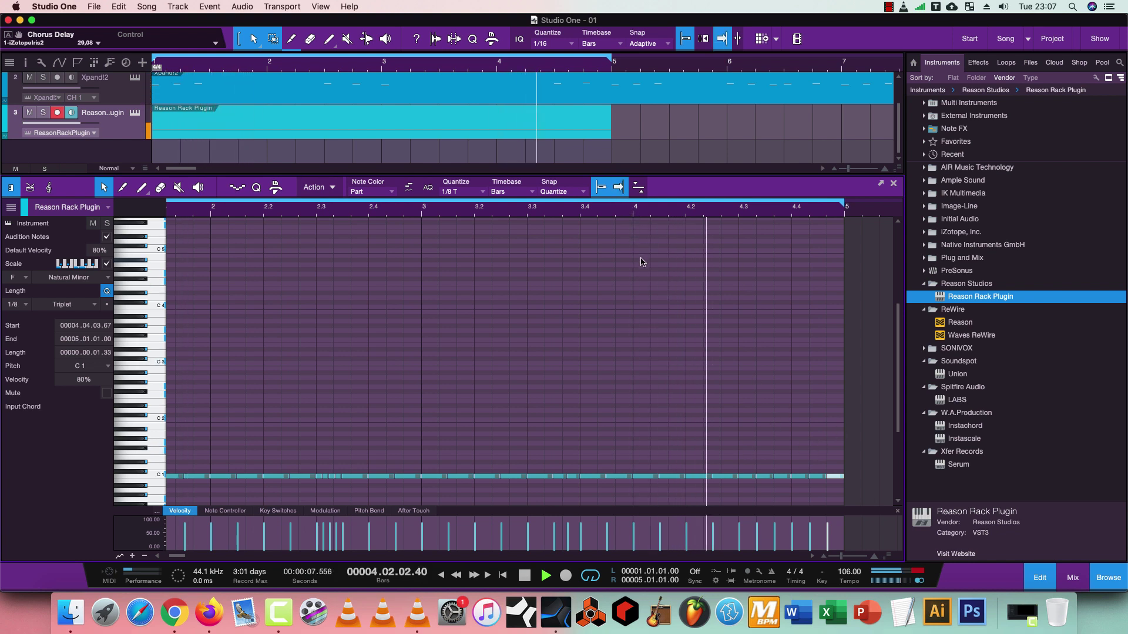
{"action": "left_click_drag", "start_coordinate": [820, 454], "coordinate": [833, 482]}
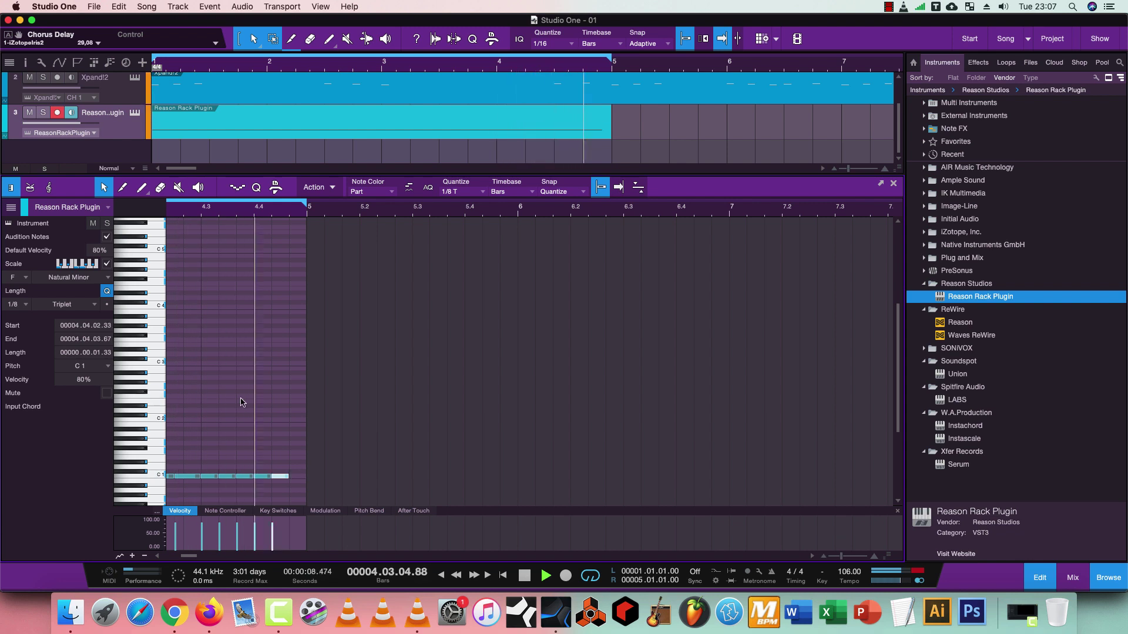
{"action": "left_click_drag", "start_coordinate": [280, 477], "coordinate": [292, 475]}
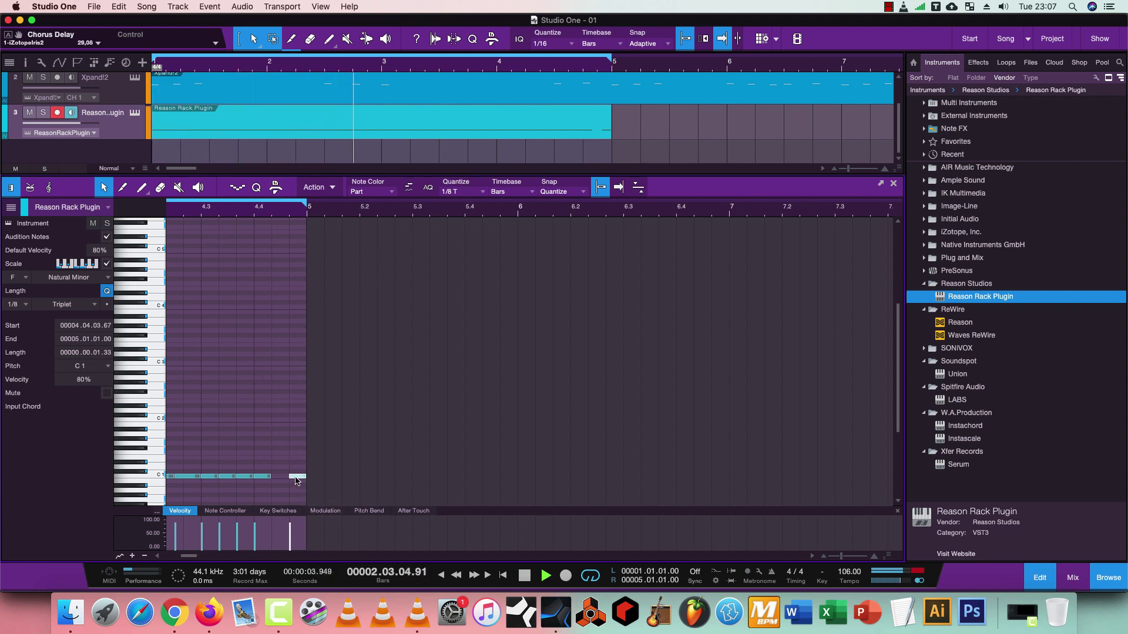
{"action": "left_click_drag", "start_coordinate": [283, 480], "coordinate": [282, 479]}
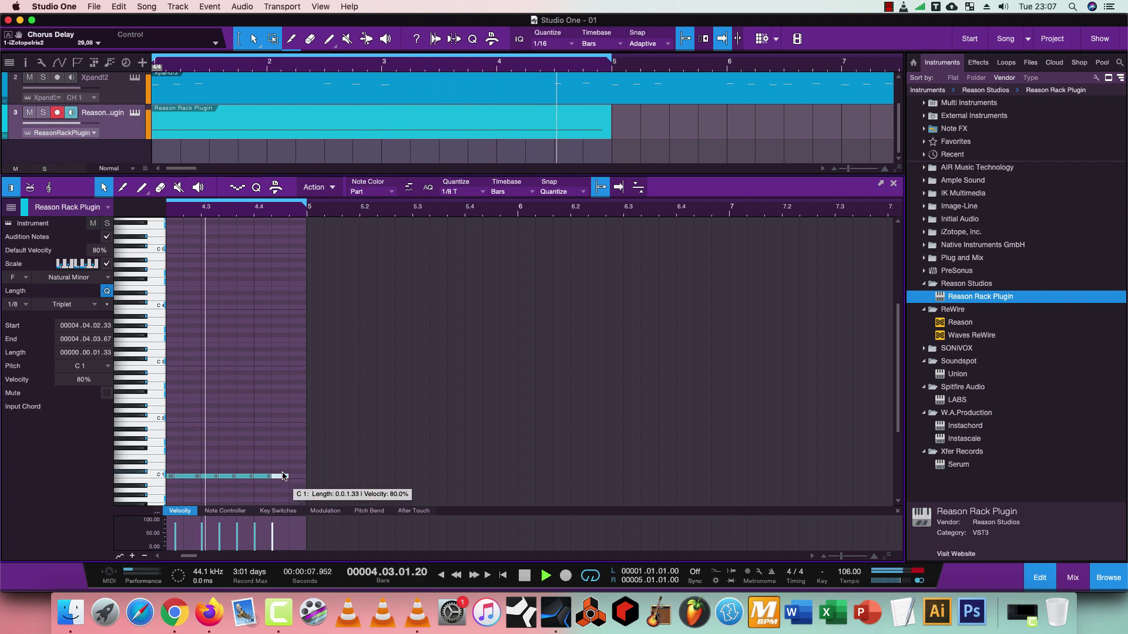
{"action": "left_click", "coordinate": [475, 193]}
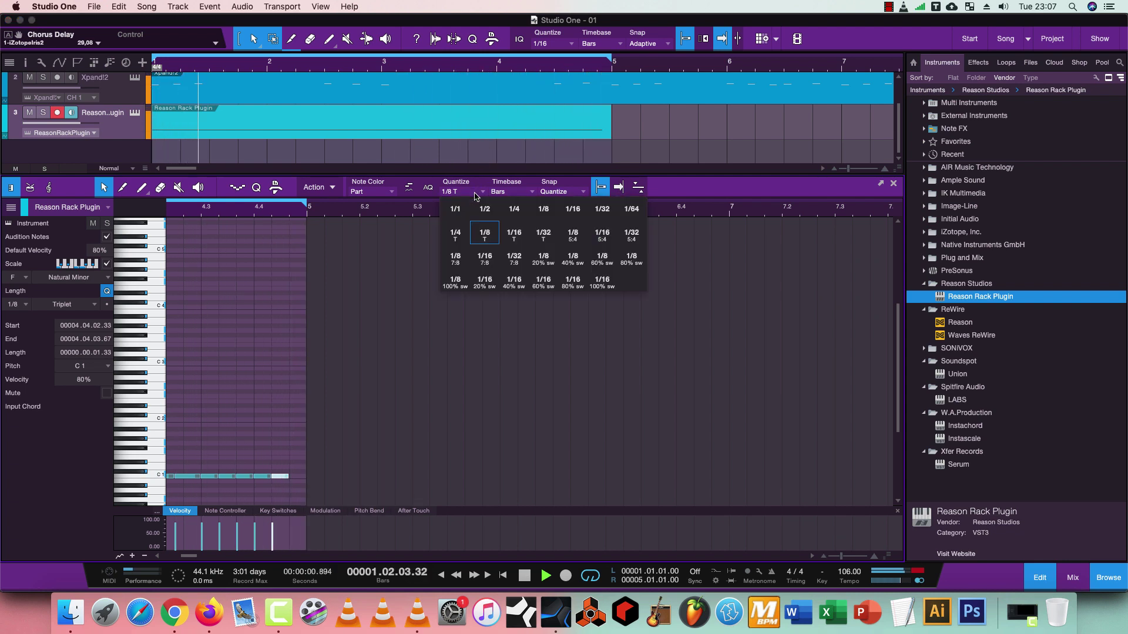
{"action": "left_click", "coordinate": [564, 215]}
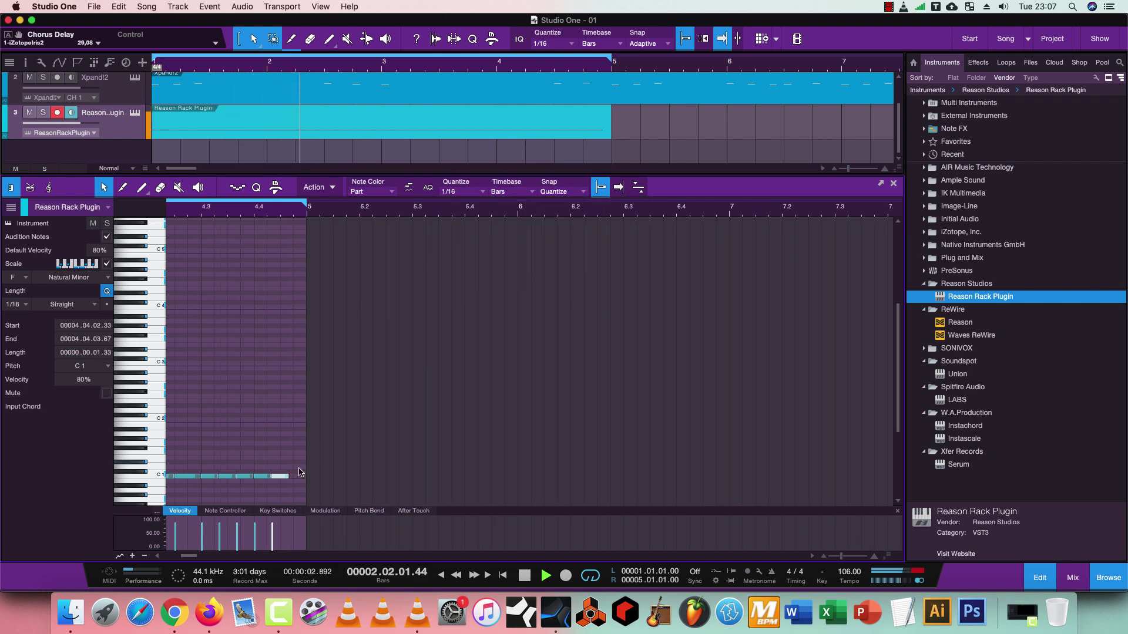
{"action": "left_click_drag", "start_coordinate": [282, 472], "coordinate": [291, 473]}
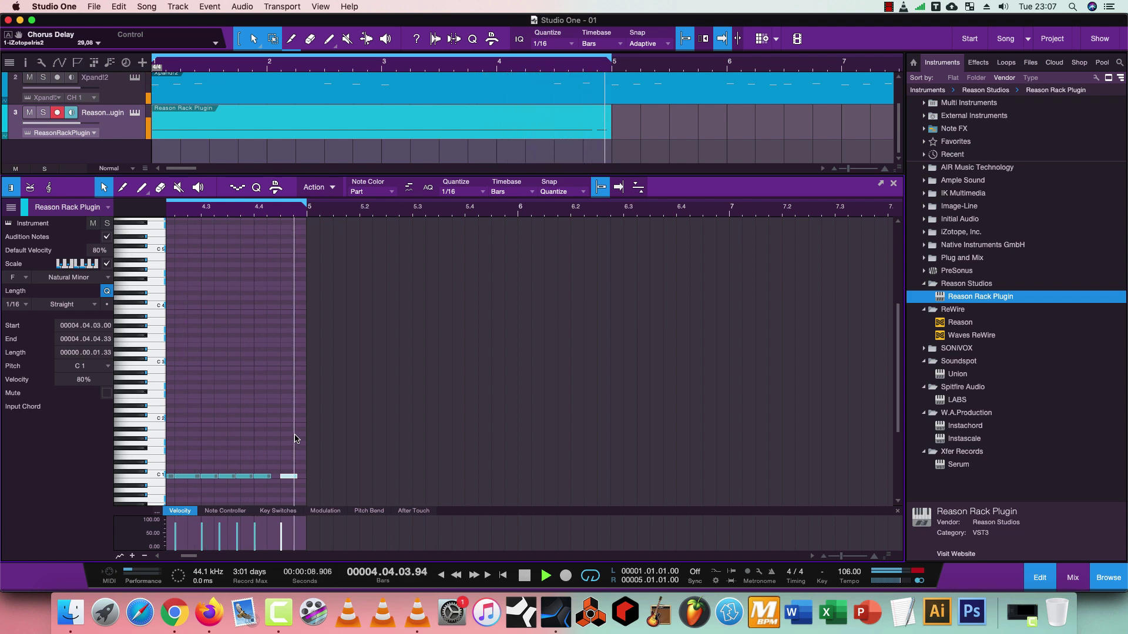
Duplicate the four-bar Reason Rack Plugin part into bars 5 to 8 and extend the playback loop over bars 1 to 8.
{"action": "left_click", "coordinate": [894, 184]}
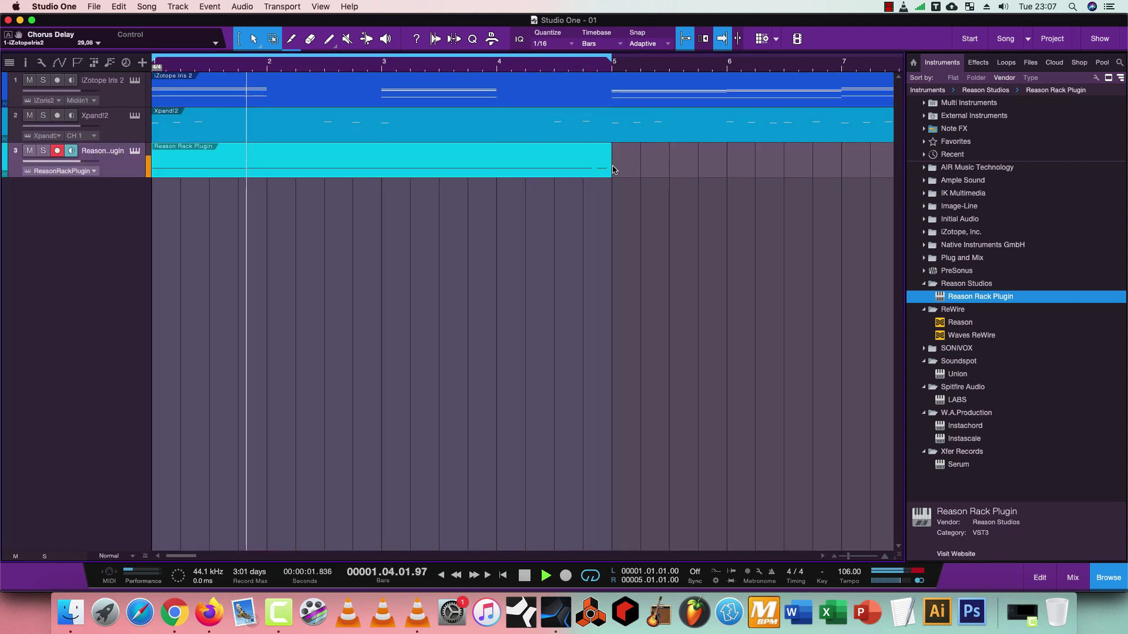
{"action": "scroll", "coordinate": [409, 64], "scroll_direction": "down", "scroll_amount": 5}
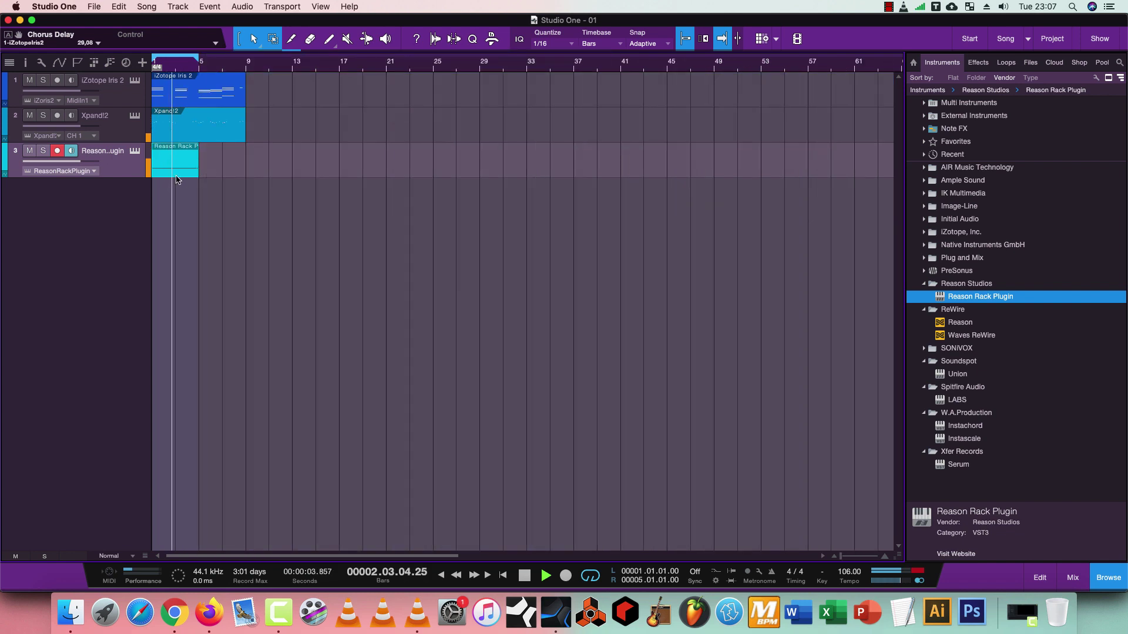
{"action": "key", "text": "d"}
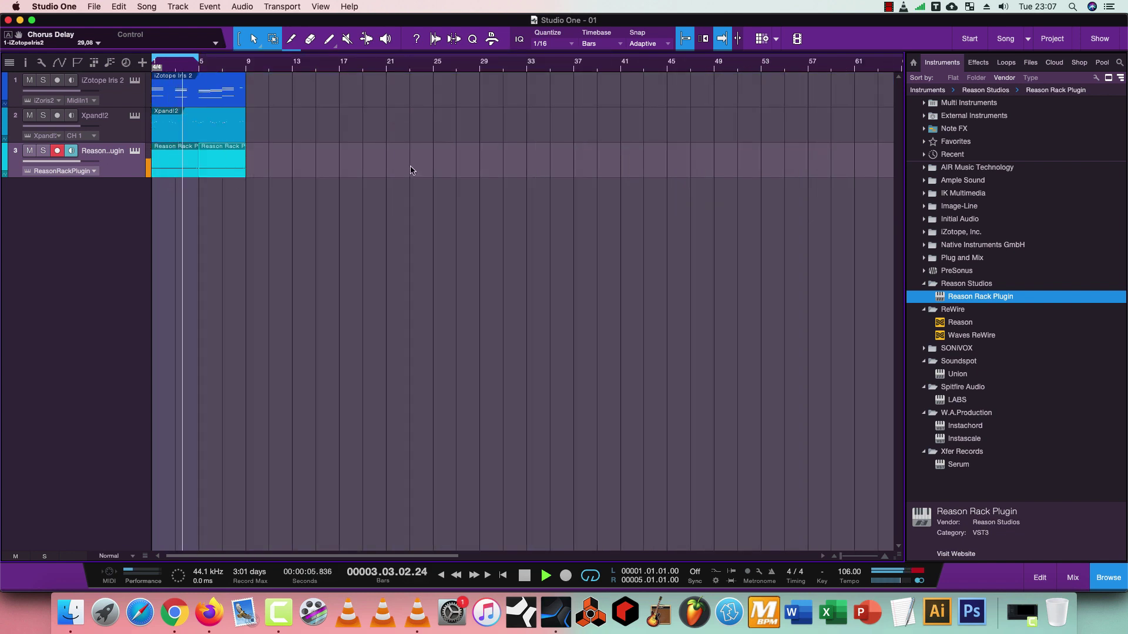
{"action": "left_click", "coordinate": [197, 134]}
{"action": "key", "text": "p"}
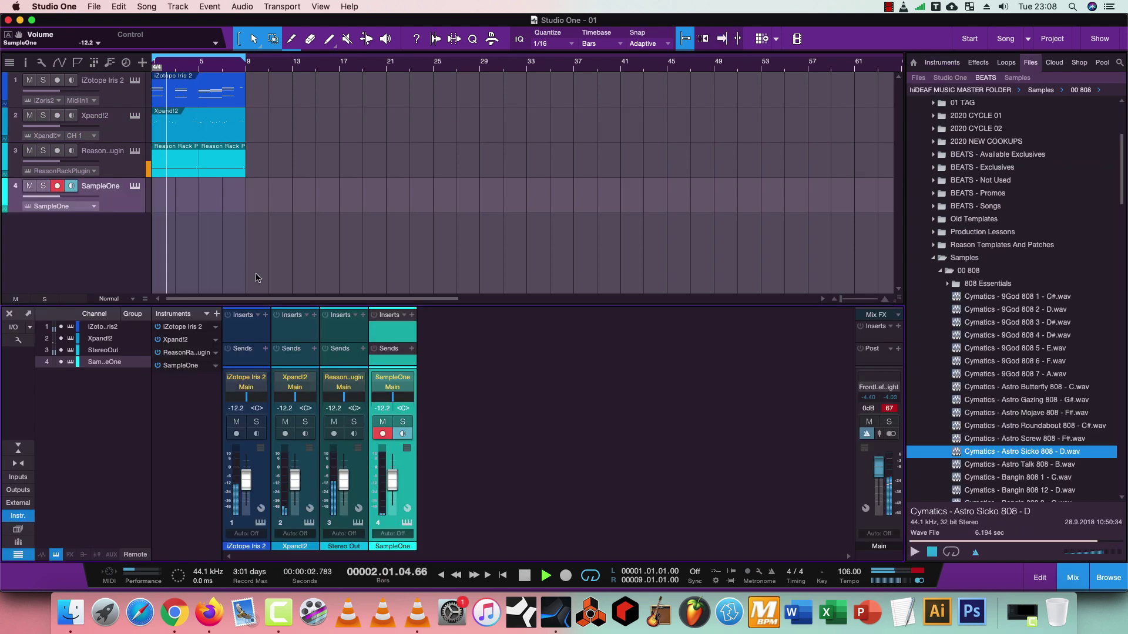
Create an eight-bar part on the SampleOne track and copy the low bass notes of the iZotope Iris 2 chord part.
{"action": "double_click", "coordinate": [164, 204]}
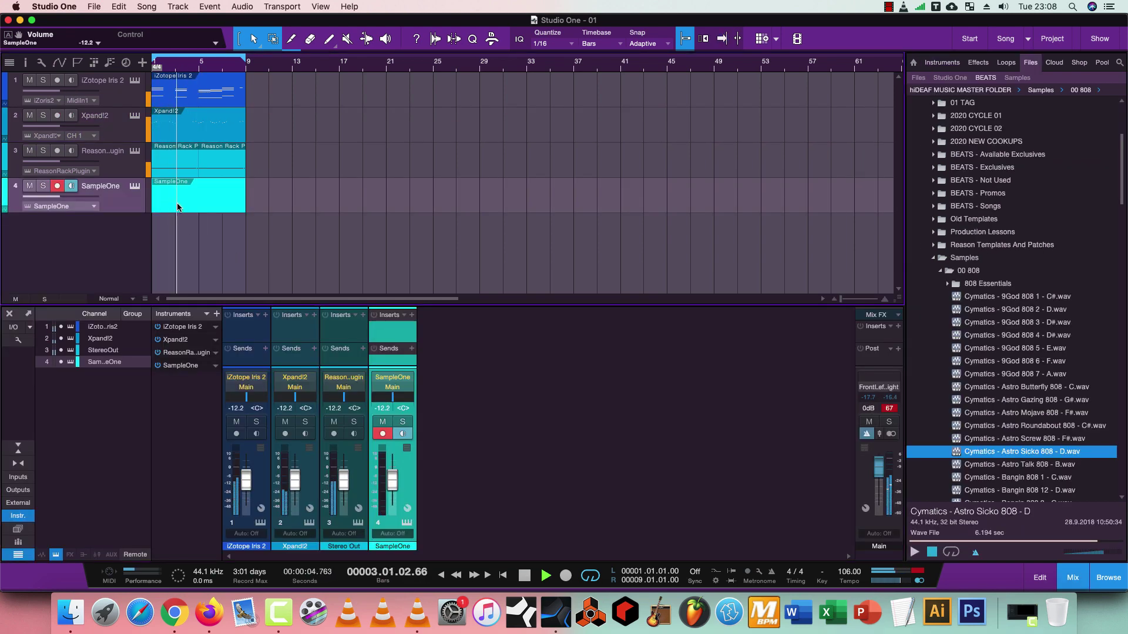
{"action": "double_click", "coordinate": [162, 103]}
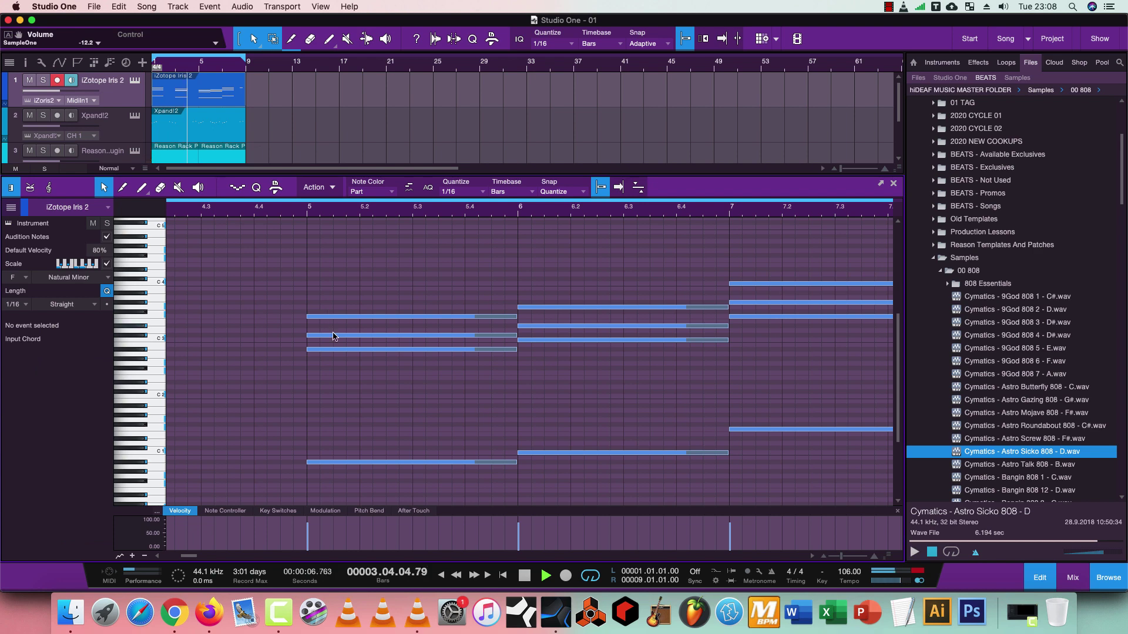
{"action": "key", "text": "f"}
{"action": "key", "text": "space"}
{"action": "scroll", "coordinate": [377, 206], "scroll_direction": "down", "scroll_amount": 5}
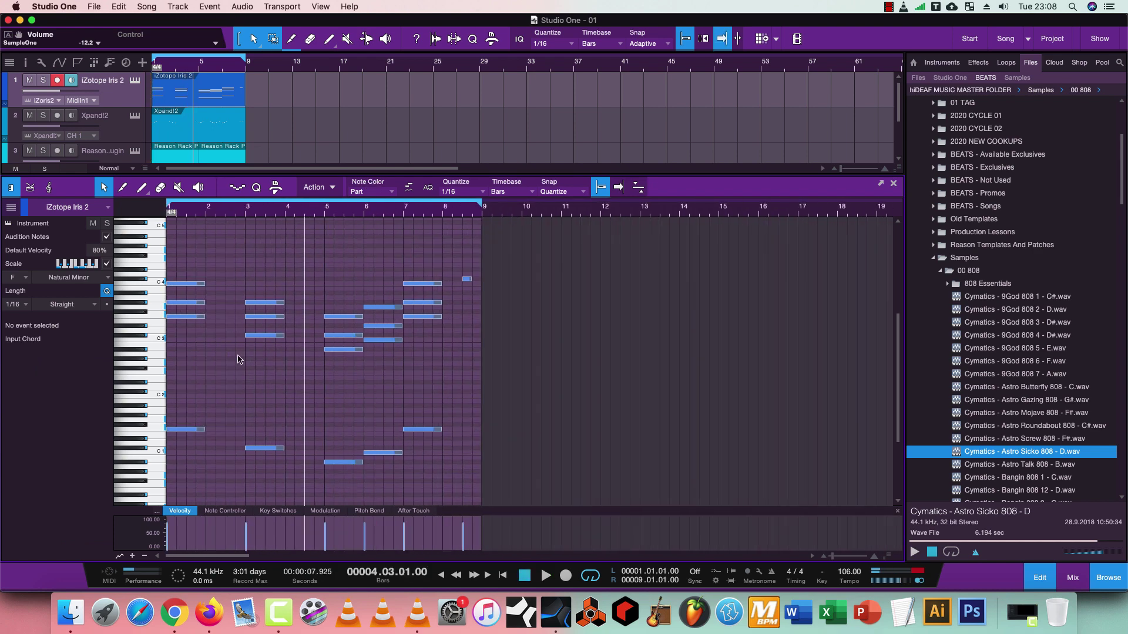
{"action": "left_click_drag", "start_coordinate": [182, 403], "coordinate": [440, 498]}
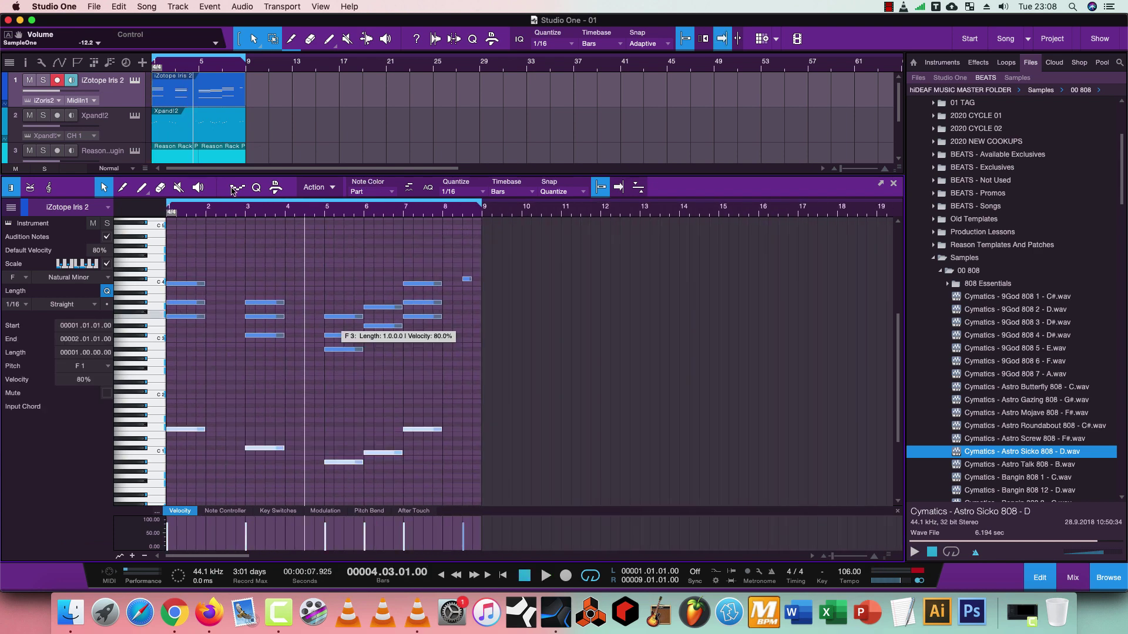
{"action": "scroll", "coordinate": [176, 147], "scroll_direction": "down", "scroll_amount": 3}
Paste the copied bass notes into the SampleOne part, starting at bar 1.
{"action": "left_click", "coordinate": [182, 139]}
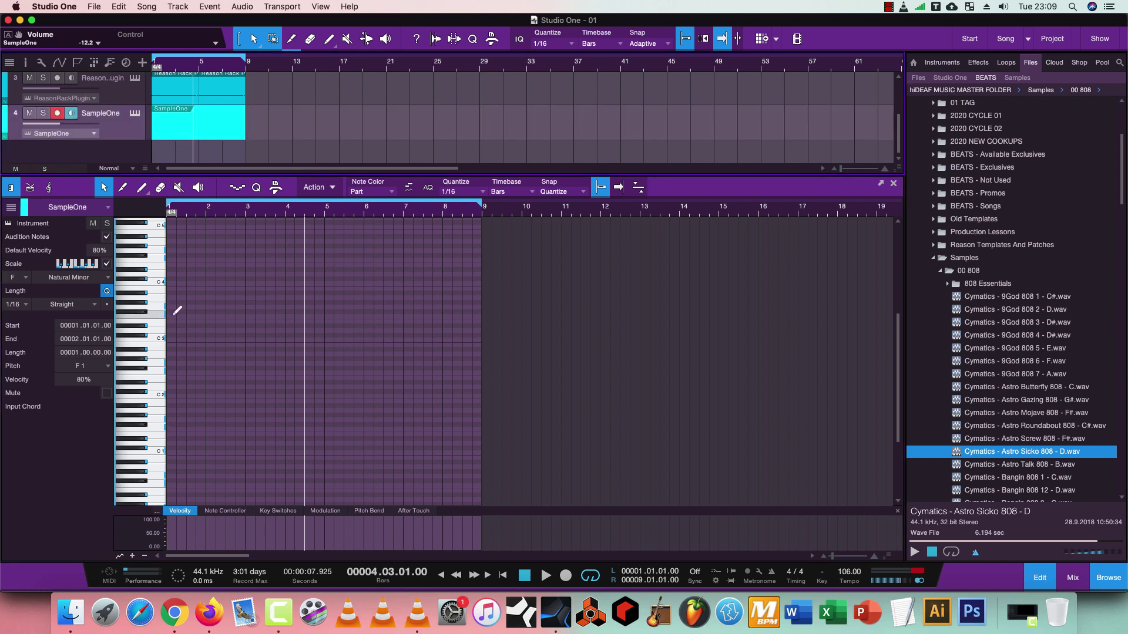
{"action": "left_click", "coordinate": [522, 575]}
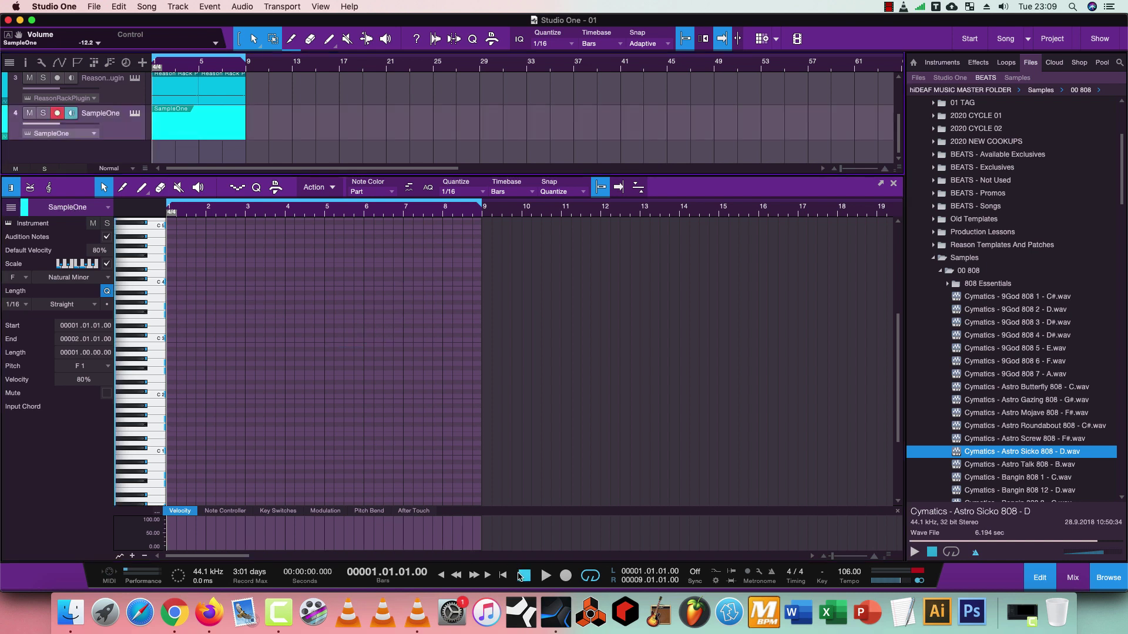
{"action": "scroll", "coordinate": [368, 420], "scroll_direction": "down", "scroll_amount": 2}
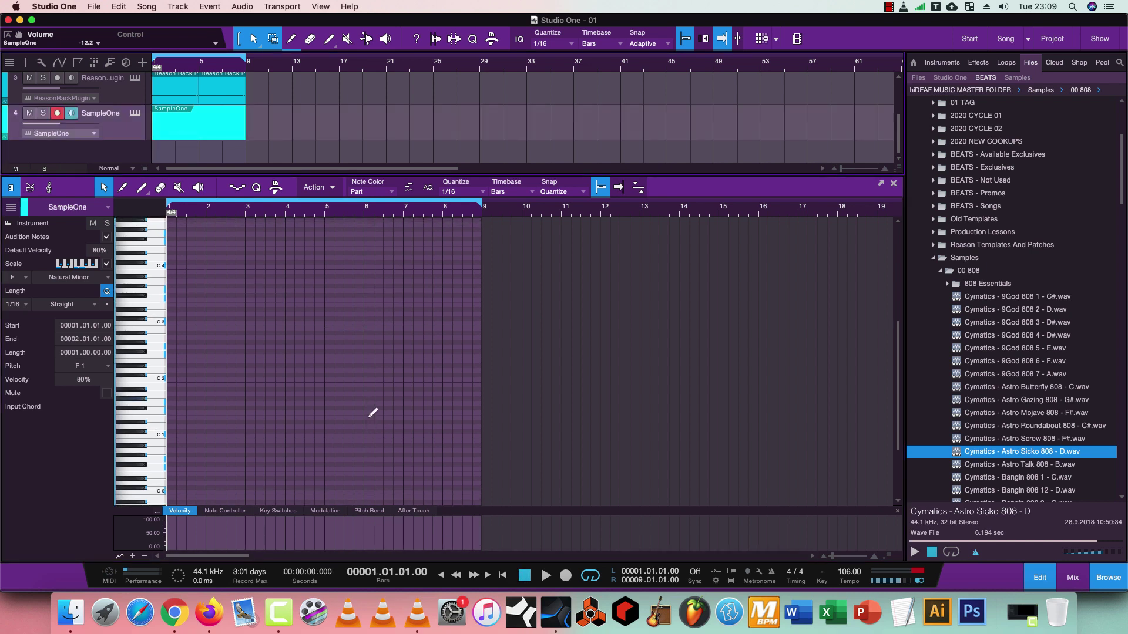
{"action": "scroll", "coordinate": [366, 421], "scroll_direction": "up", "scroll_amount": 3}
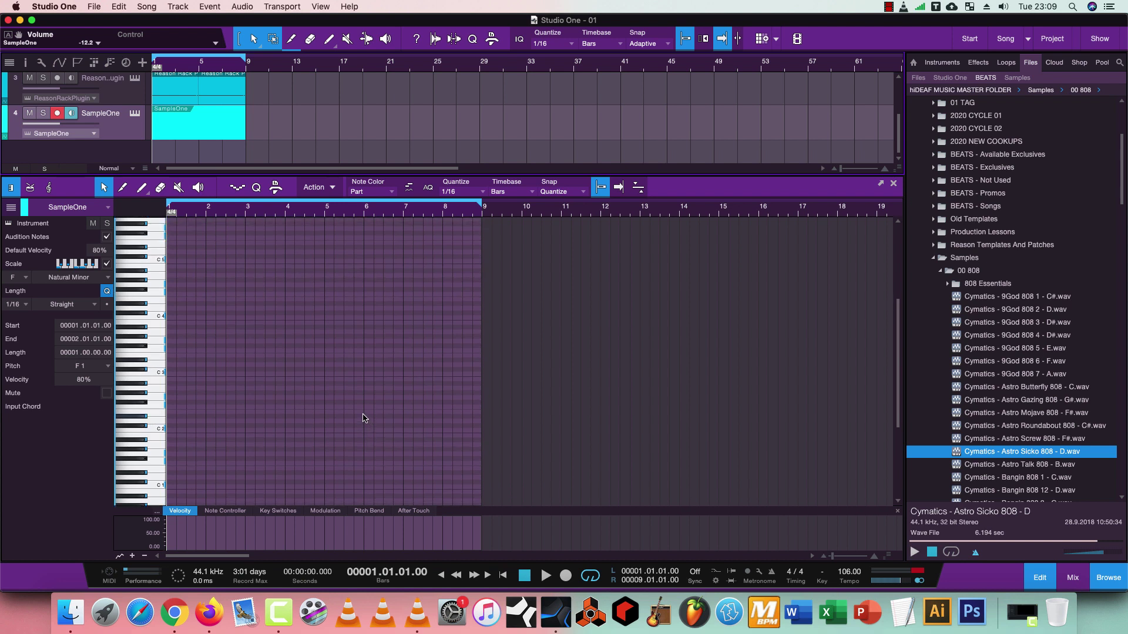
{"action": "left_click", "coordinate": [169, 357]}
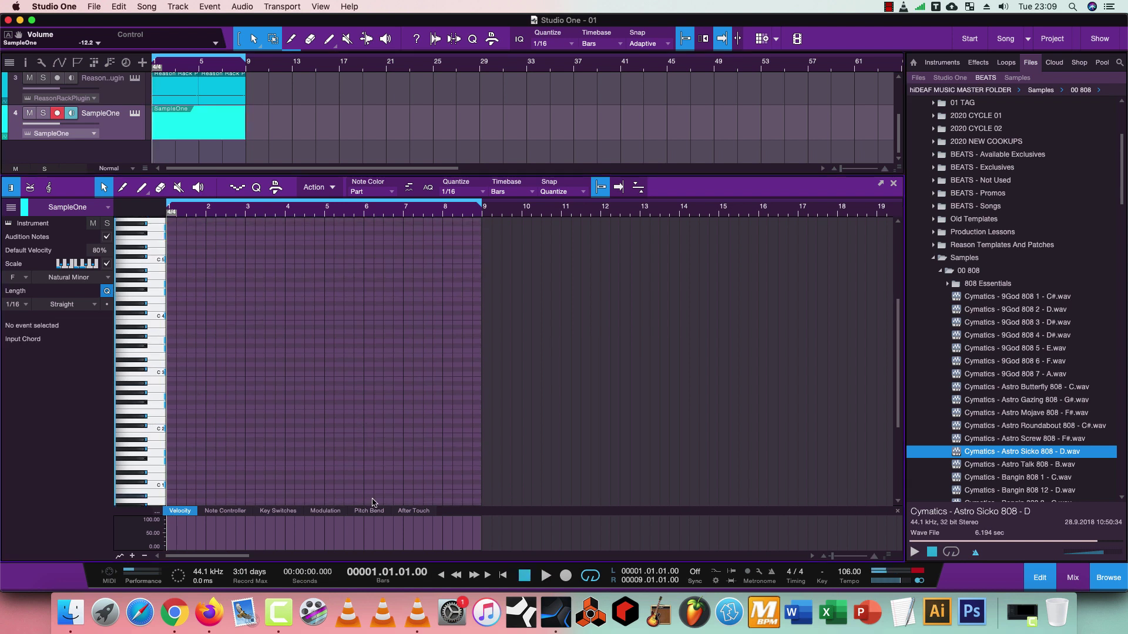
{"action": "key", "text": "super+v"}
{"action": "scroll", "coordinate": [311, 450], "scroll_direction": "down", "scroll_amount": 1}
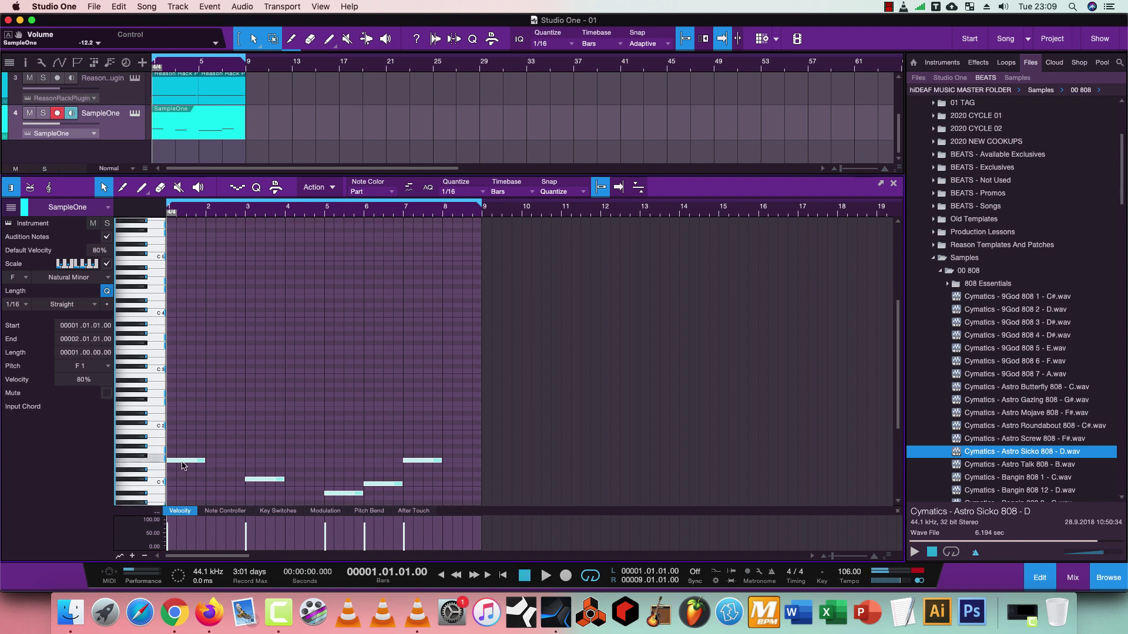
Try transposing the SampleOne notes so the first one sits on C3, audition them, and undo the transposition.
{"action": "left_click_drag", "start_coordinate": [183, 465], "coordinate": [180, 372]}
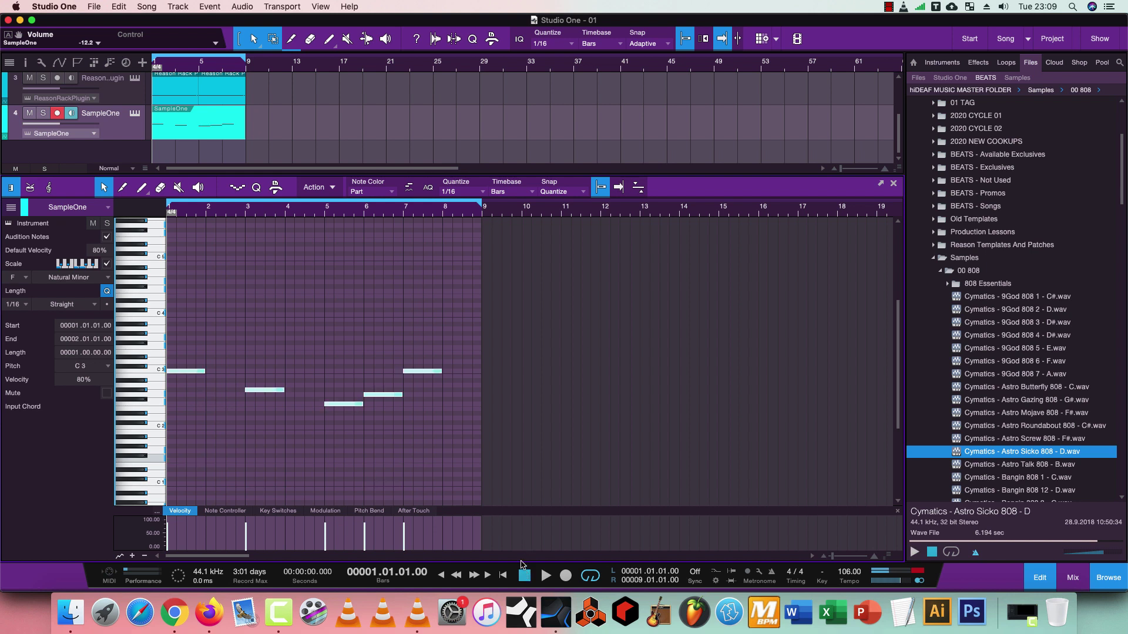
{"action": "left_click", "coordinate": [499, 559]}
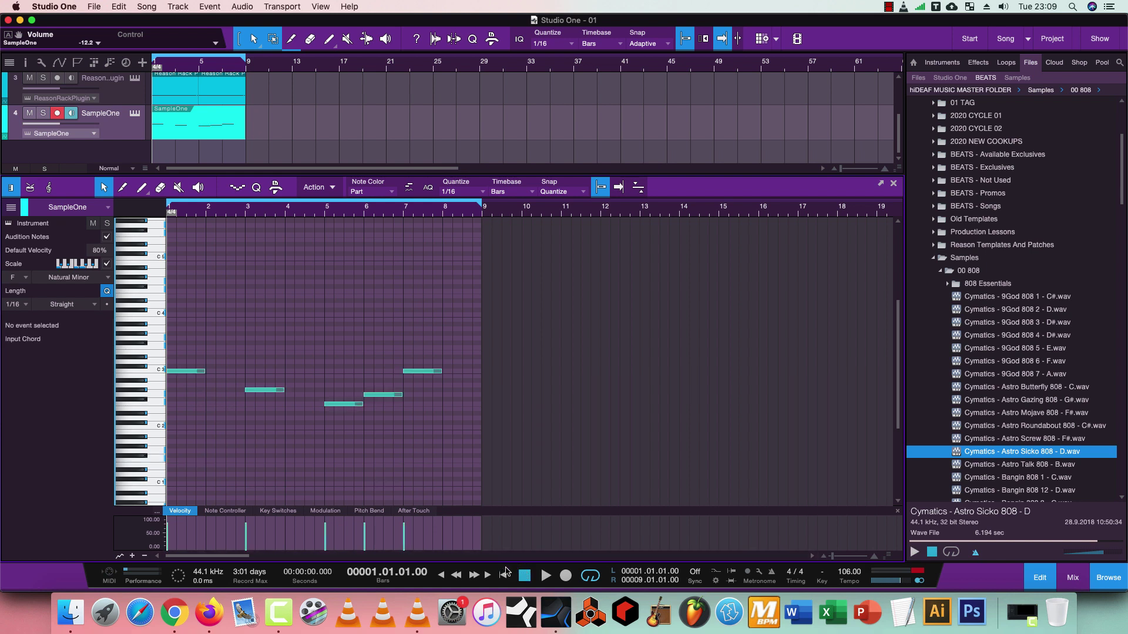
{"action": "left_click", "coordinate": [544, 579]}
{"action": "left_click", "coordinate": [524, 576]}
{"action": "key", "text": "super+z"}
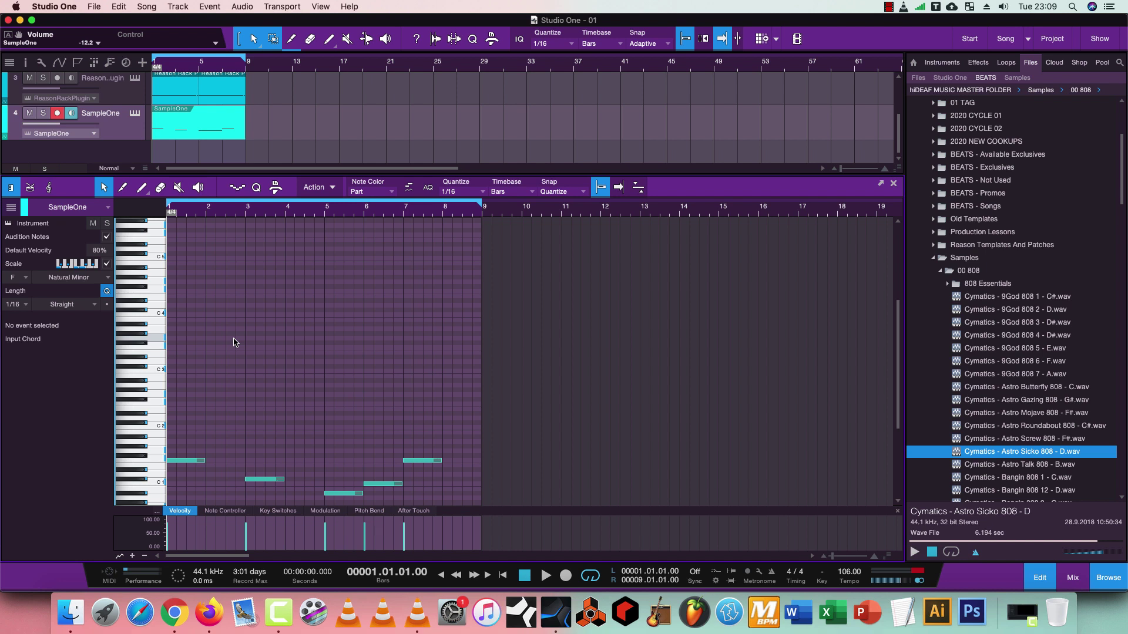
Transpose all SampleOne notes up two octaves so the first sits on F3, and shorten that first note to two beats.
{"action": "key", "text": "super+a"}
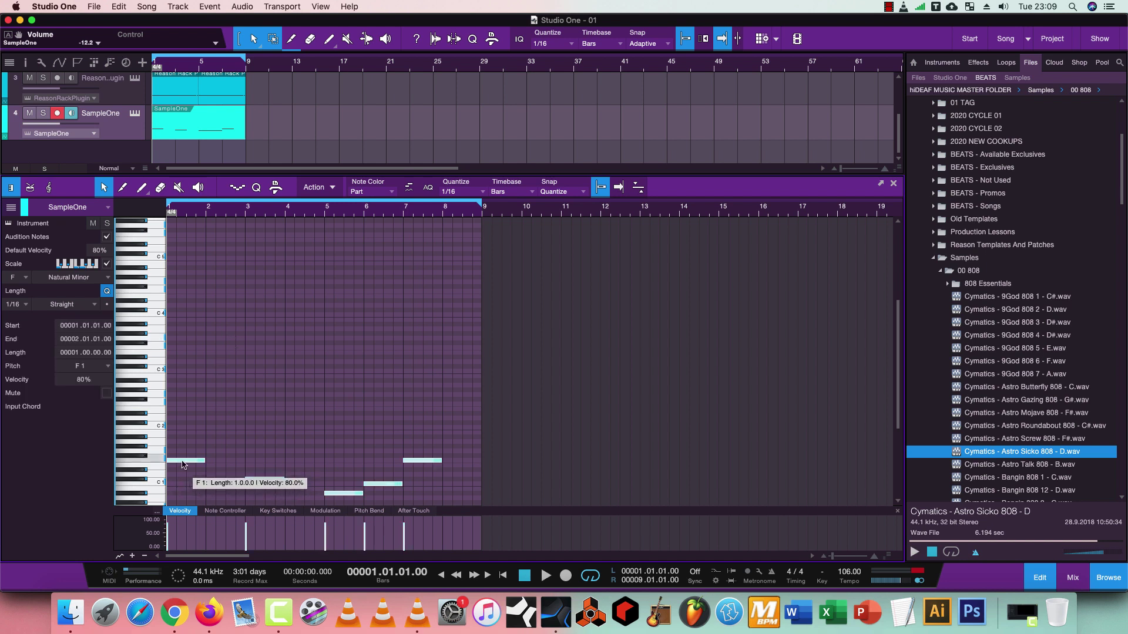
{"action": "left_click_drag", "start_coordinate": [182, 465], "coordinate": [174, 351]}
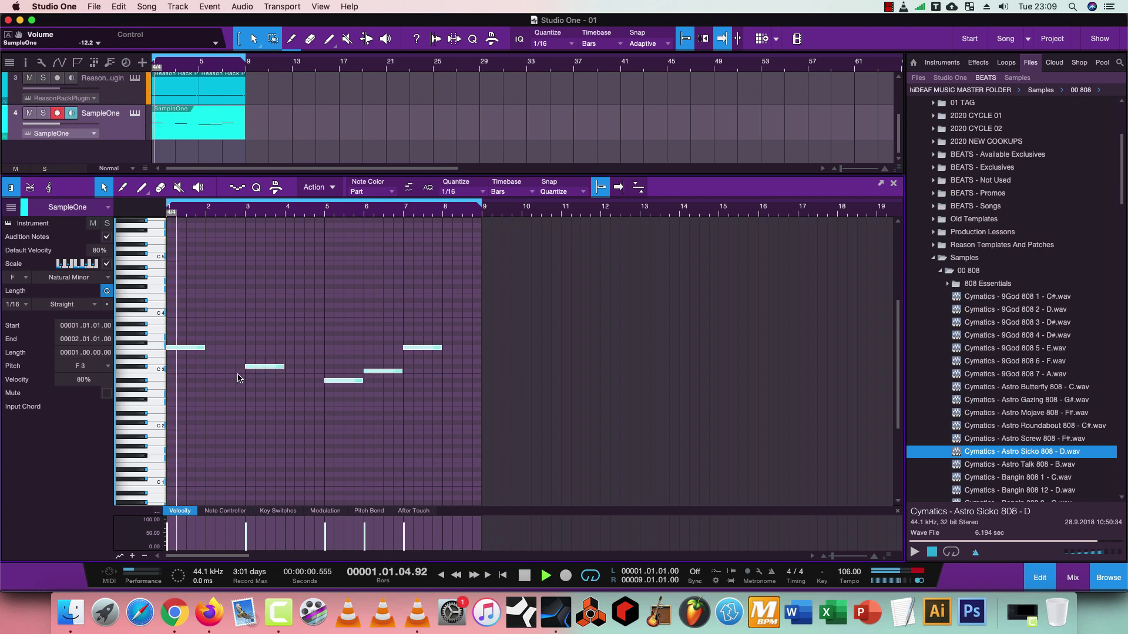
{"action": "left_click", "coordinate": [213, 359]}
{"action": "left_click", "coordinate": [204, 349]}
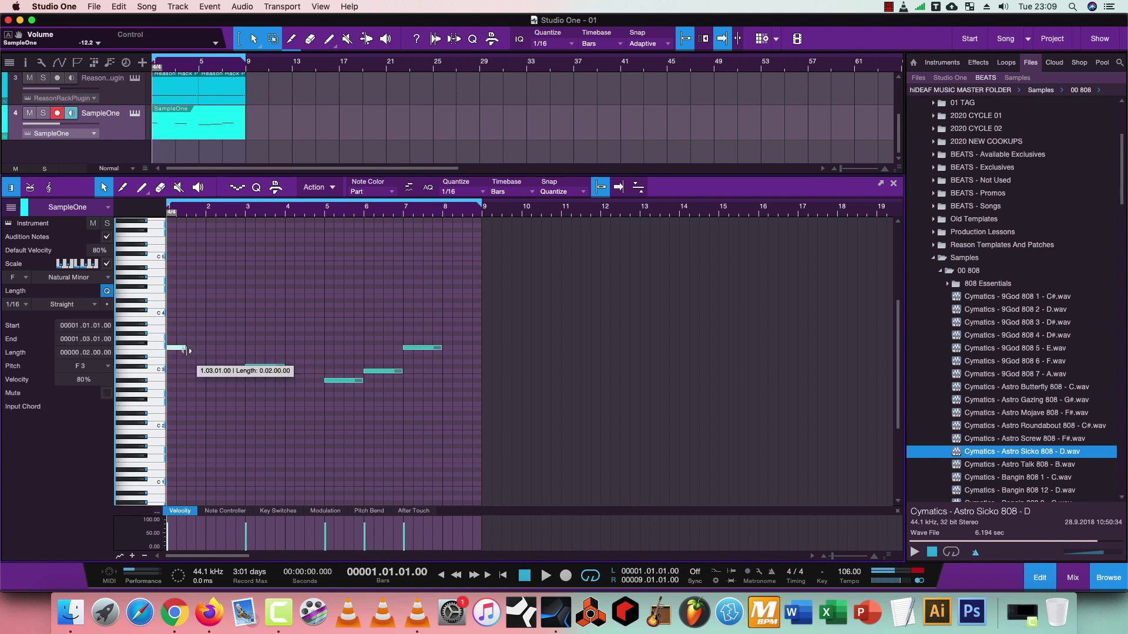
{"action": "left_click_drag", "start_coordinate": [199, 210], "coordinate": [213, 242]}
{"action": "key", "text": "w"}
{"action": "key", "text": "space"}
Add two consecutive eighth-note F3 notes in bar 2 of the SampleOne part, starting at 2.01.03 and 2.02.01.
{"action": "double_click", "coordinate": [263, 348]}
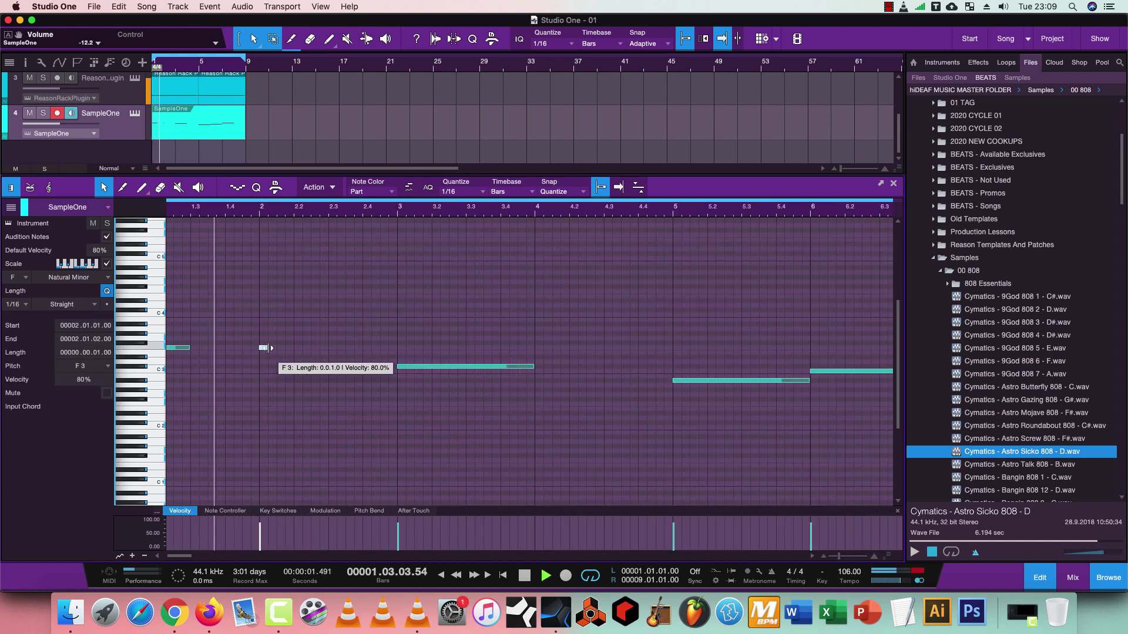
{"action": "left_click_drag", "start_coordinate": [266, 348], "coordinate": [280, 353]}
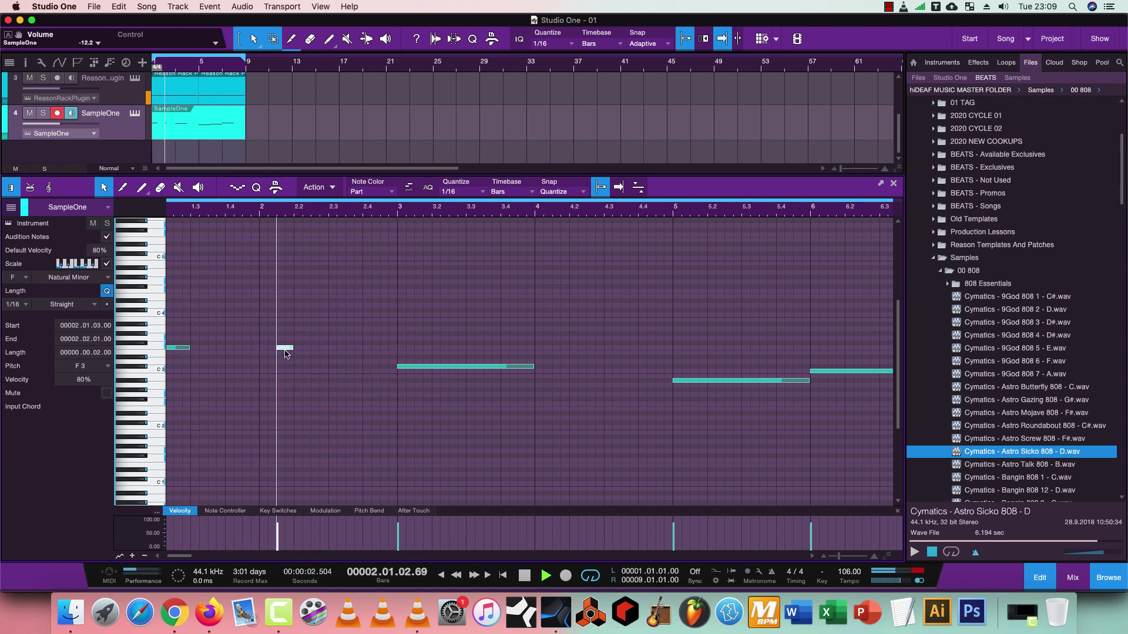
{"action": "left_click", "coordinate": [302, 349]}
{"action": "left_click_drag", "start_coordinate": [301, 348], "coordinate": [305, 352]}
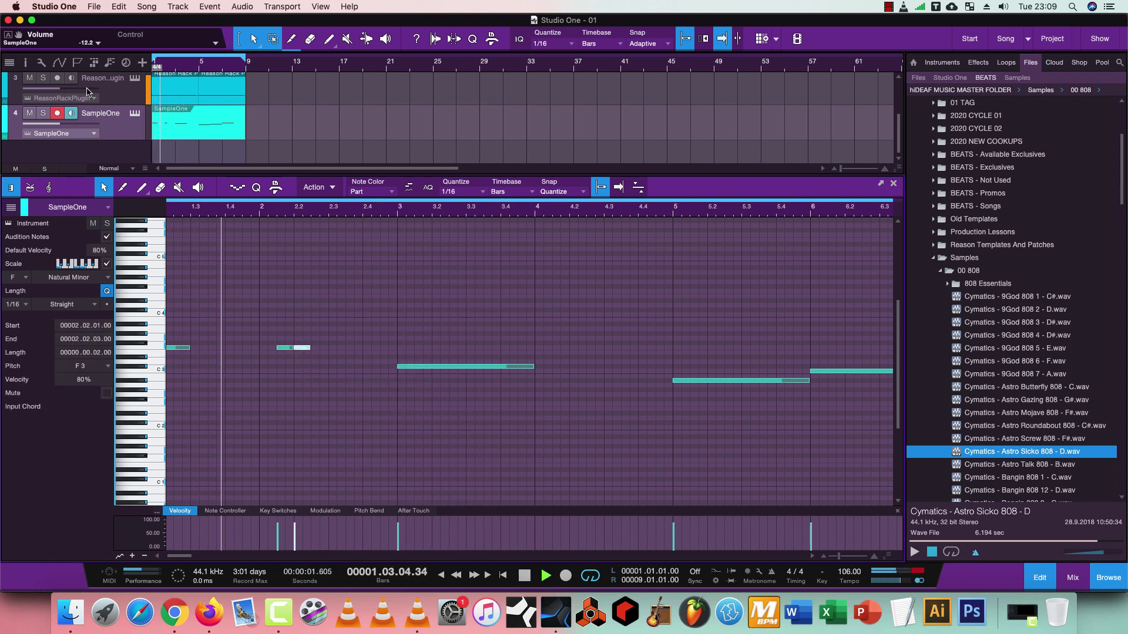
Raise the SampleOne track's volume to -5.1 dB and deselect the notes.
{"action": "left_click_drag", "start_coordinate": [59, 124], "coordinate": [73, 127]}
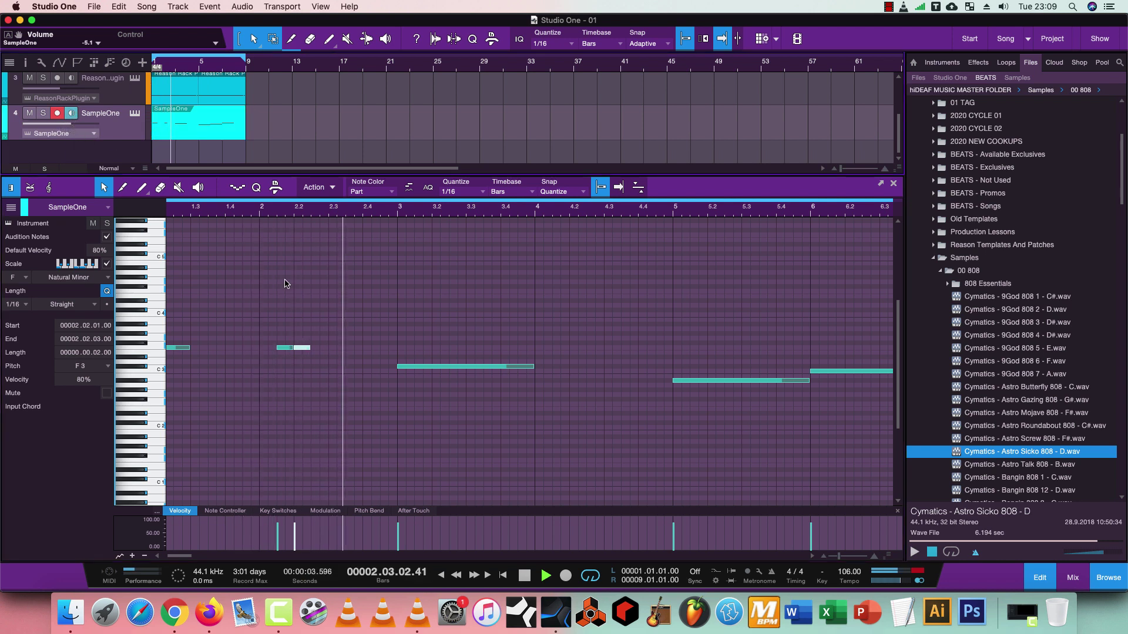
{"action": "left_click", "coordinate": [392, 352]}
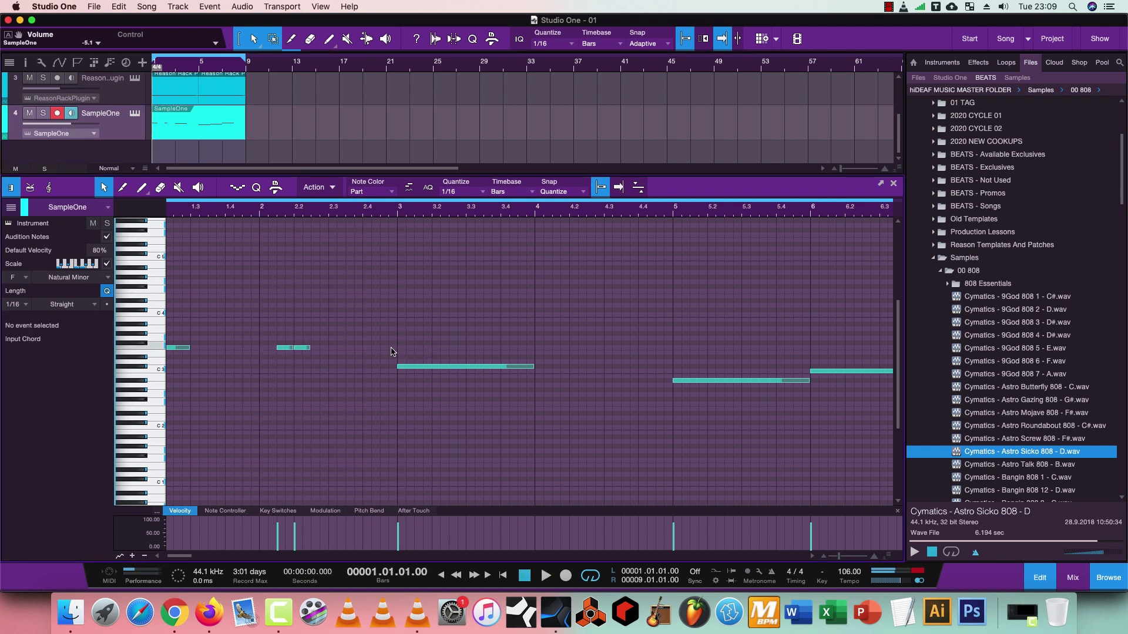
Add an eighth-note F3 at 2.04.03 in the SampleOne part and raise it an octave to F4.
{"action": "double_click", "coordinate": [387, 348]}
{"action": "left_click_drag", "start_coordinate": [389, 348], "coordinate": [392, 352]}
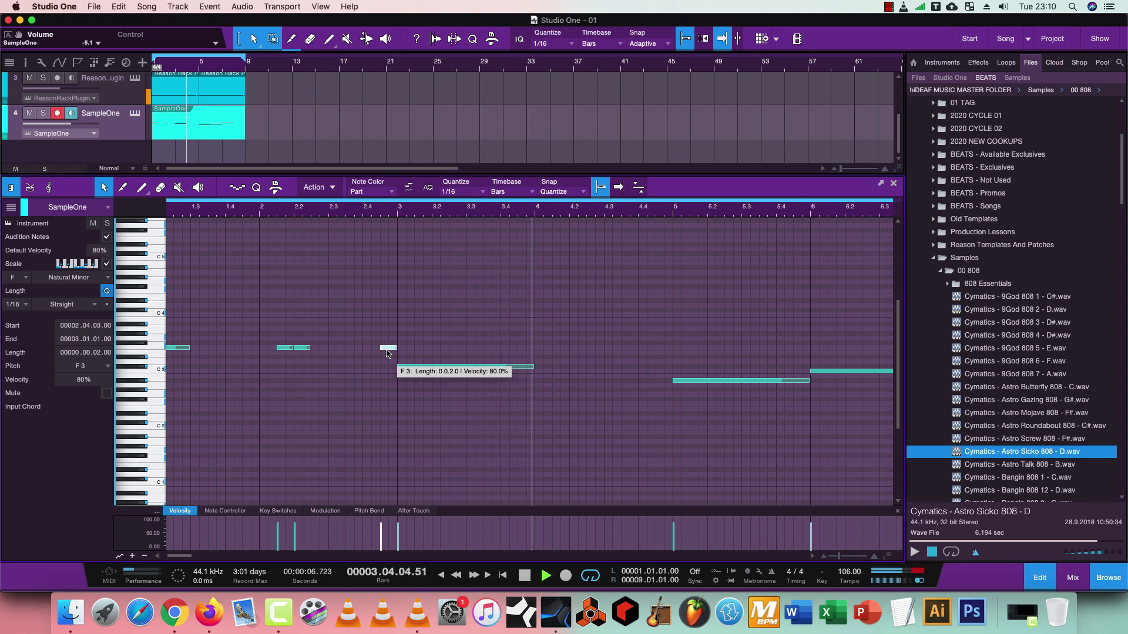
{"action": "left_click_drag", "start_coordinate": [387, 353], "coordinate": [386, 295]}
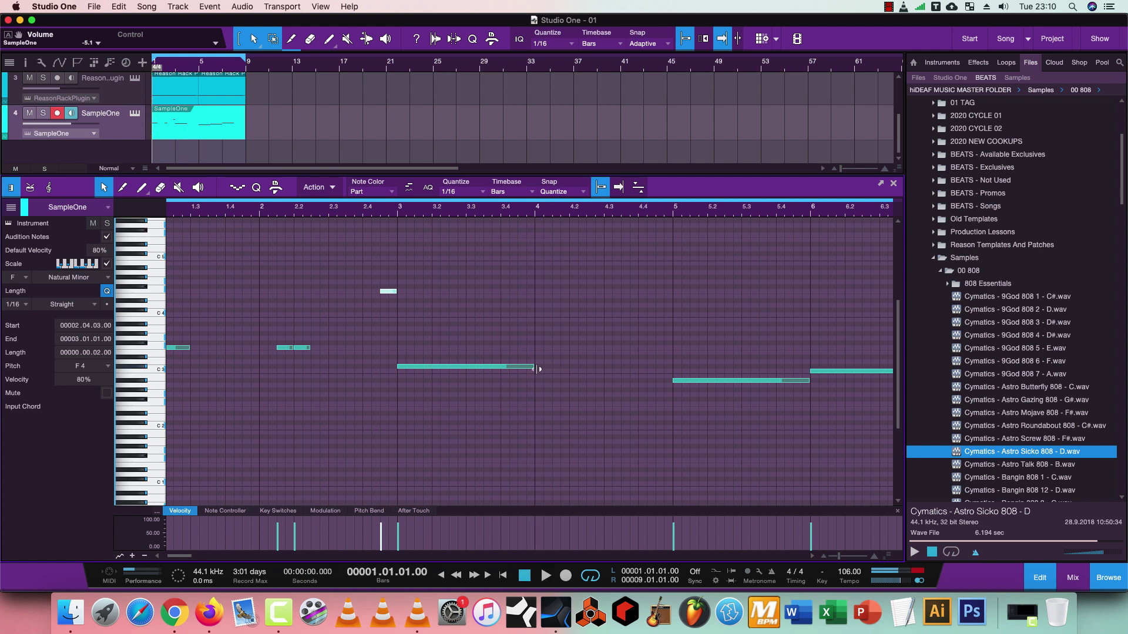
Shorten the C#3 note in bar 3 to 0.1.2 and place two equal-length C#3 copies directly behind it, at 3.02.03 and 3.04.01.
{"action": "mouse_move", "coordinate": [537, 369]}
{"action": "left_mouse_down"}
{"action": "mouse_move", "coordinate": [423, 368]}
{"action": "mouse_move", "coordinate": [497, 372]}
{"action": "left_mouse_up"}
{"action": "key", "text": "space"}
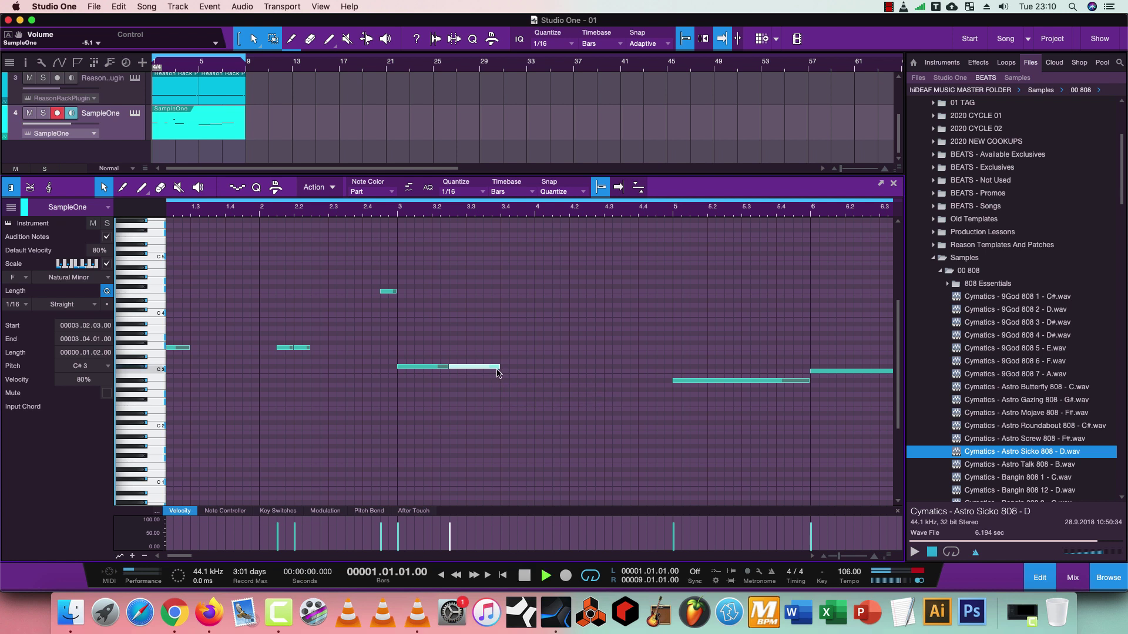
{"action": "key", "text": "space"}
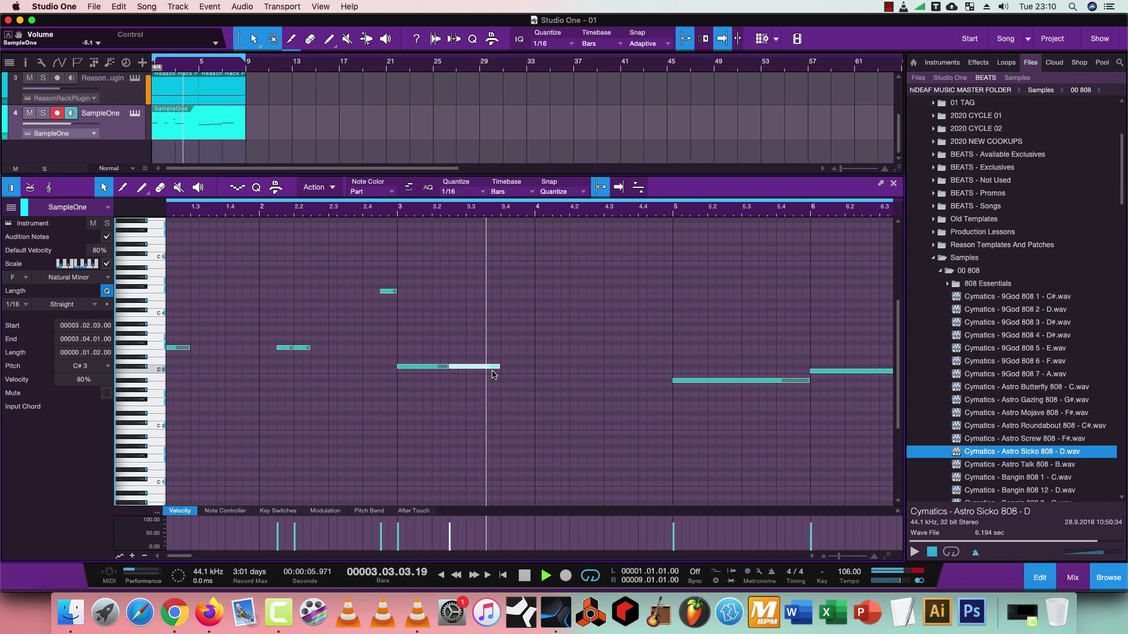
{"action": "key", "text": "d"}
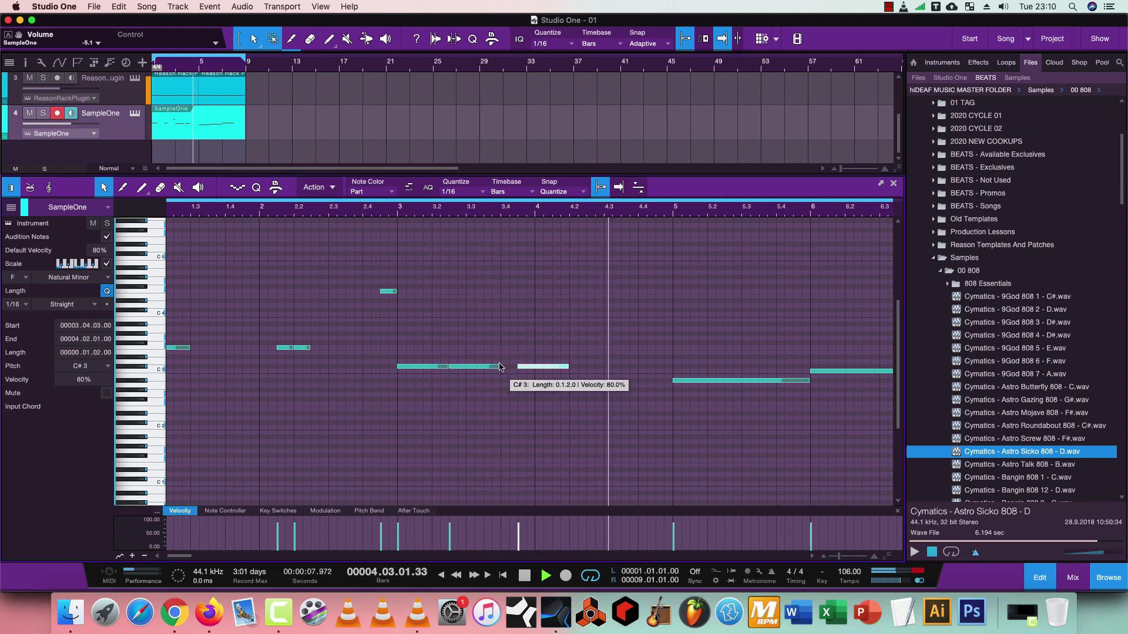
{"action": "left_click_drag", "start_coordinate": [551, 368], "coordinate": [534, 371]}
Copy the two bar 2 eighth notes into bar 4 as C#3 notes at 4.01.03 and 4.02.01, and audition the bass line.
{"action": "left_click_drag", "start_coordinate": [293, 347], "coordinate": [608, 371]}
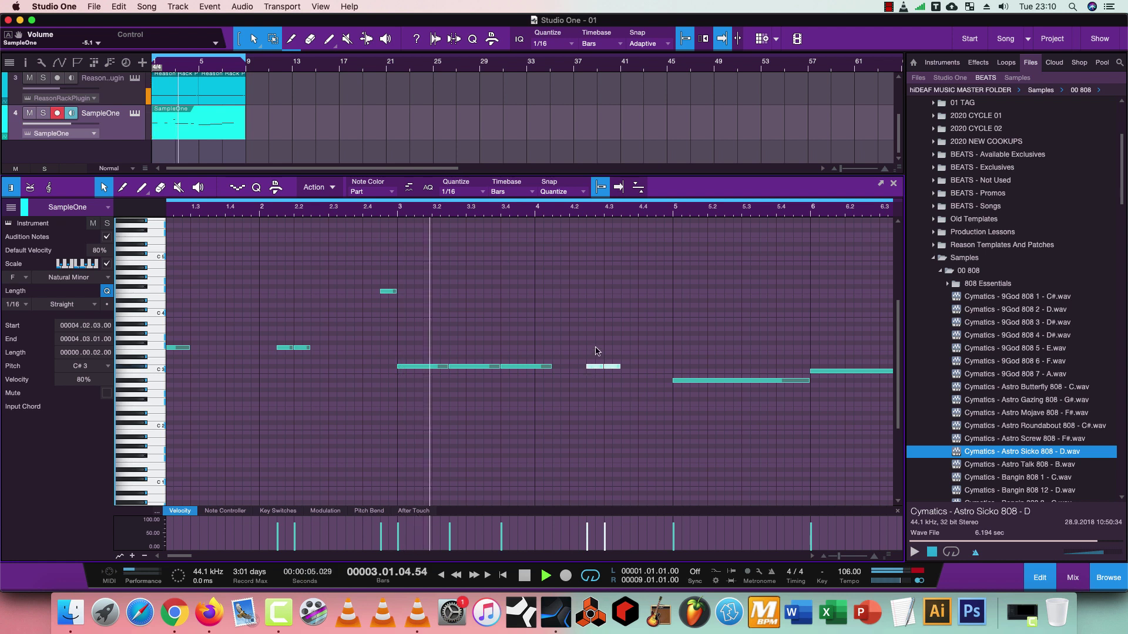
{"action": "left_click", "coordinate": [594, 350]}
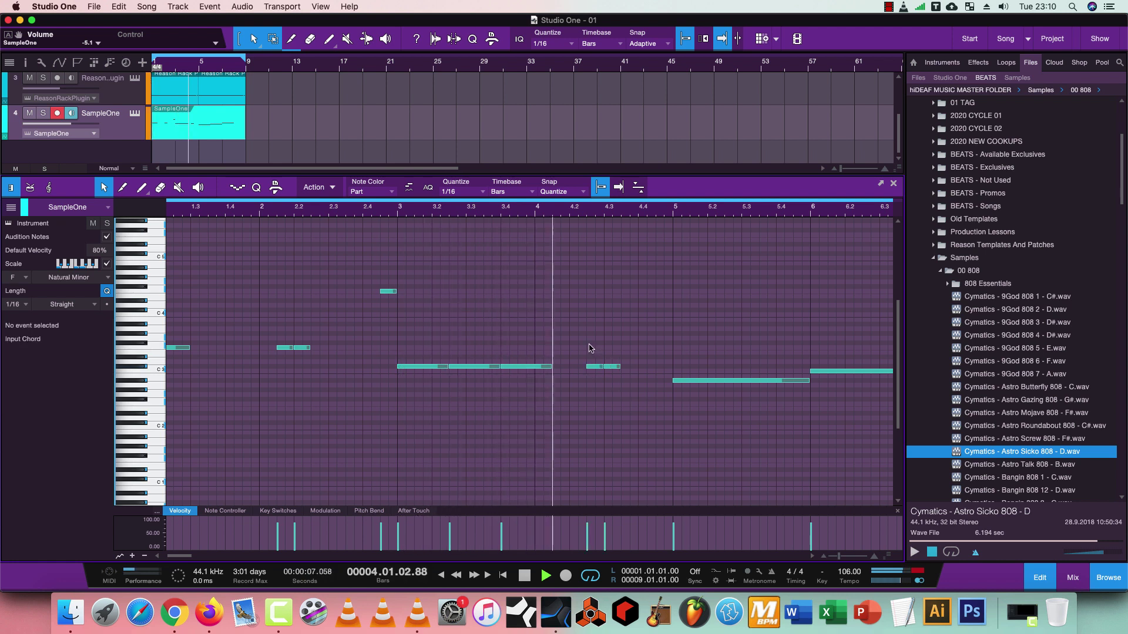
{"action": "left_click", "coordinate": [594, 368]}
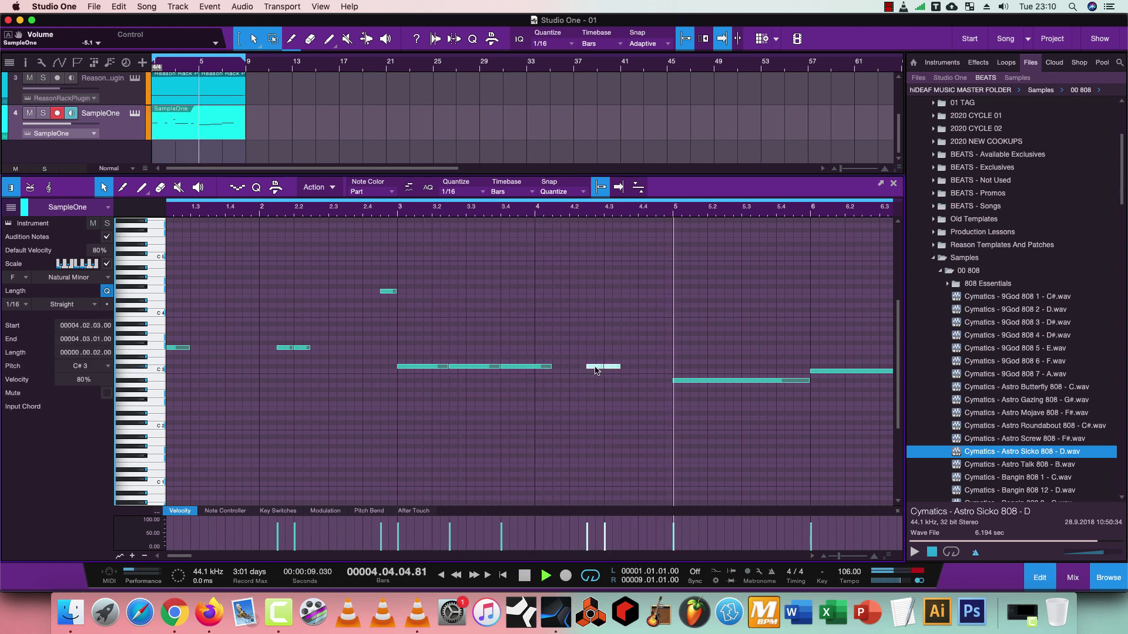
{"action": "left_click_drag", "start_coordinate": [595, 370], "coordinate": [561, 370]}
{"action": "left_click", "coordinate": [525, 576]}
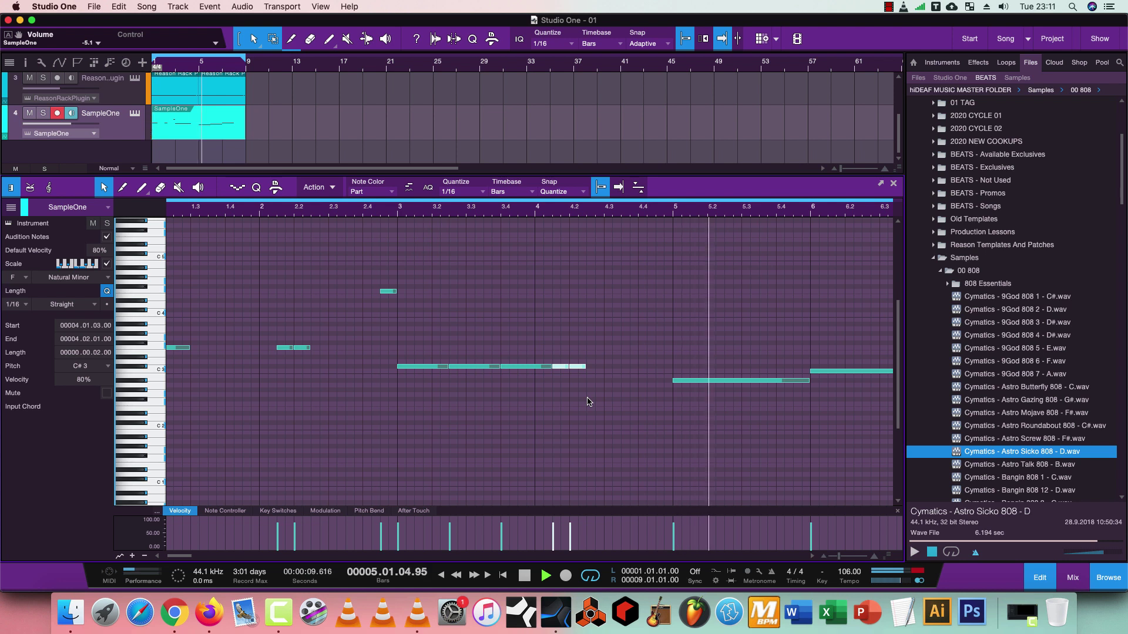
{"action": "key", "text": "space"}
Shorten the A#2 note in bar 5 to three sixteenths and add two equal-length copies at 5.01.04 and 5.02.03.
{"action": "left_click", "coordinate": [741, 381]}
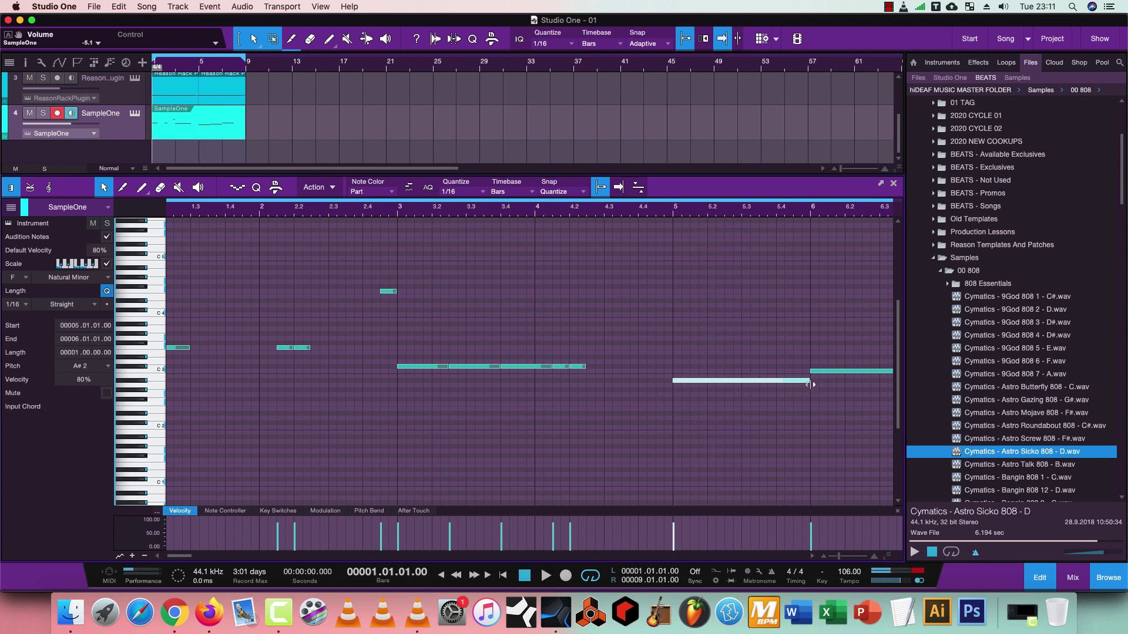
{"action": "left_click_drag", "start_coordinate": [810, 384], "coordinate": [693, 385]}
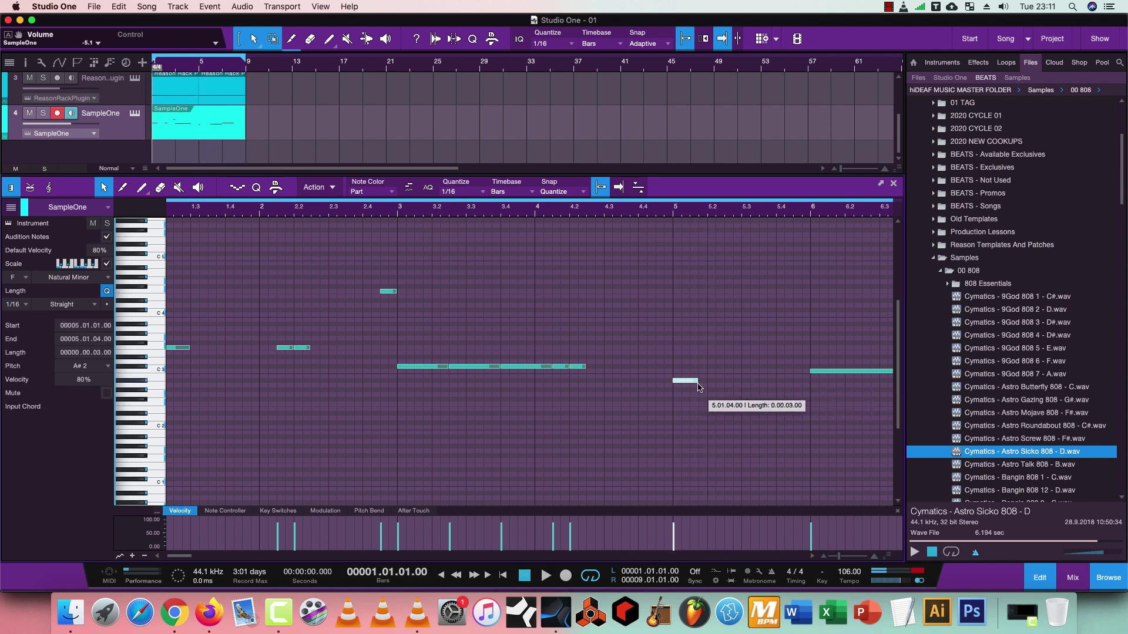
{"action": "double_click", "coordinate": [700, 381]}
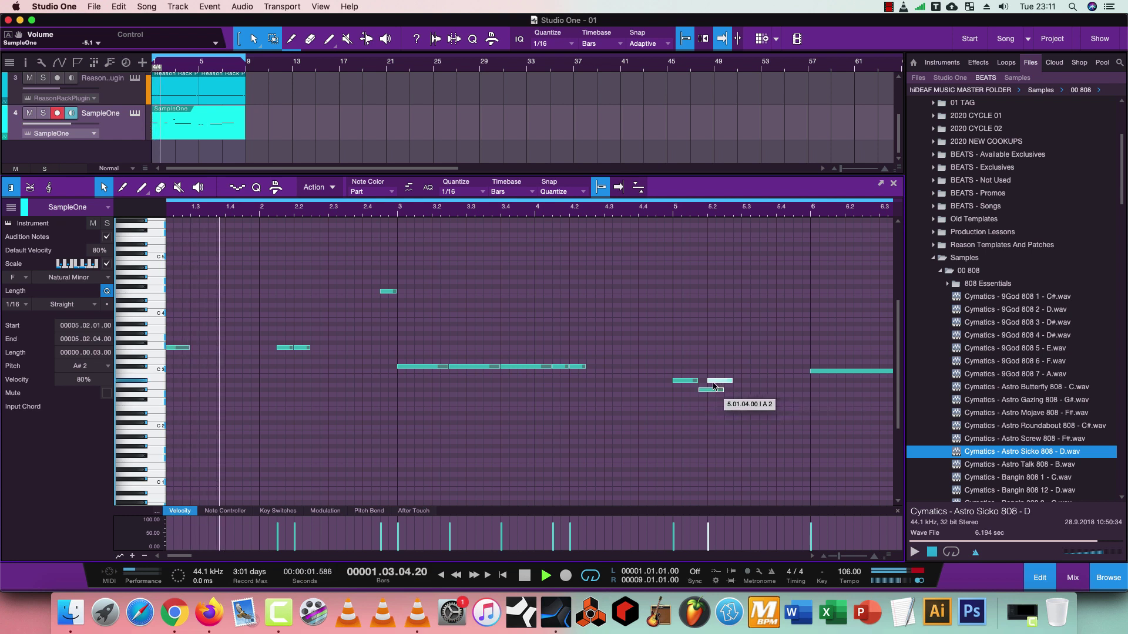
{"action": "key", "text": "d"}
{"action": "mouse_move", "coordinate": [713, 385]}
{"action": "left_mouse_down"}
{"action": "mouse_move", "coordinate": [738, 380]}
{"action": "mouse_move", "coordinate": [724, 384]}
{"action": "left_mouse_up"}
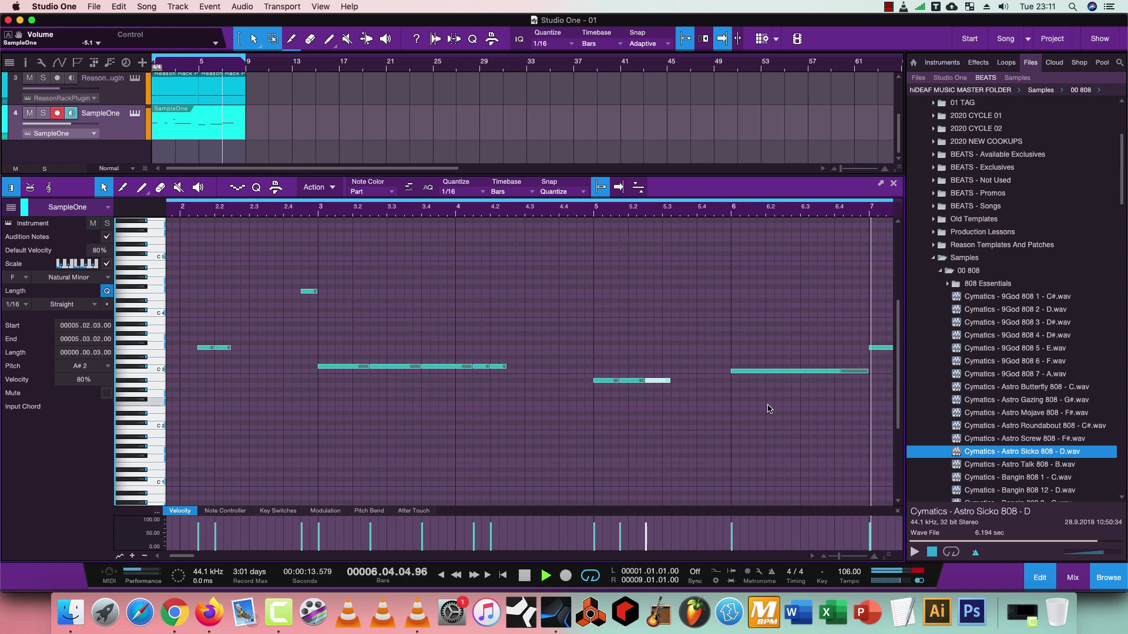
Add an eighth-note A#2 at 5.04.01 and another at 5.04.03, raising the second one an octave to A#3.
{"action": "key", "text": "space"}
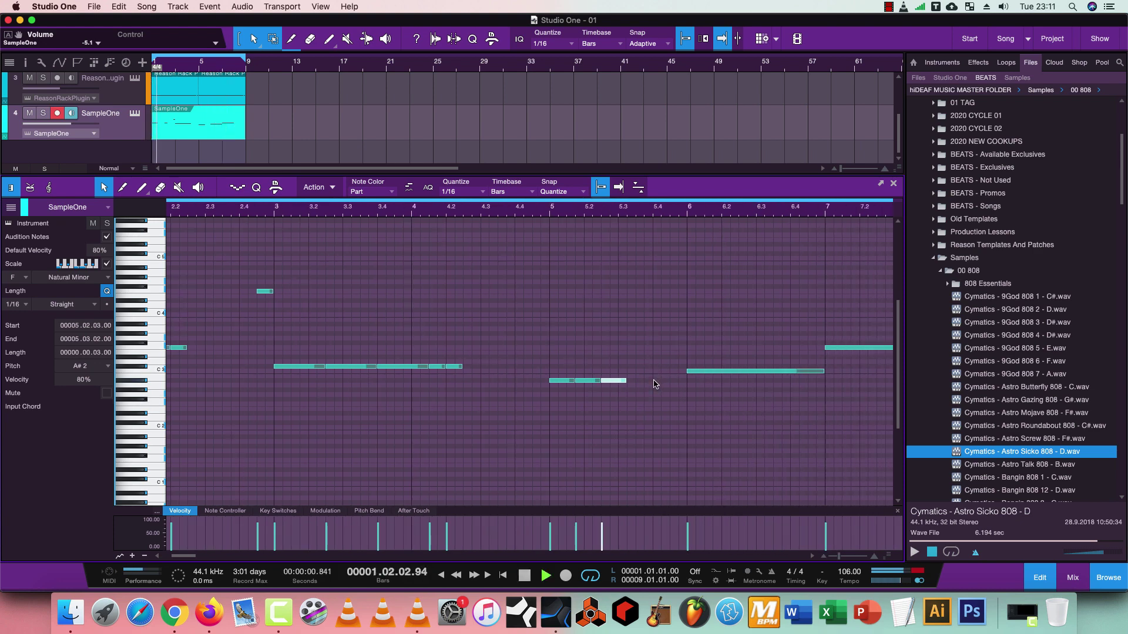
{"action": "left_click", "coordinate": [655, 384]}
{"action": "key", "text": "space"}
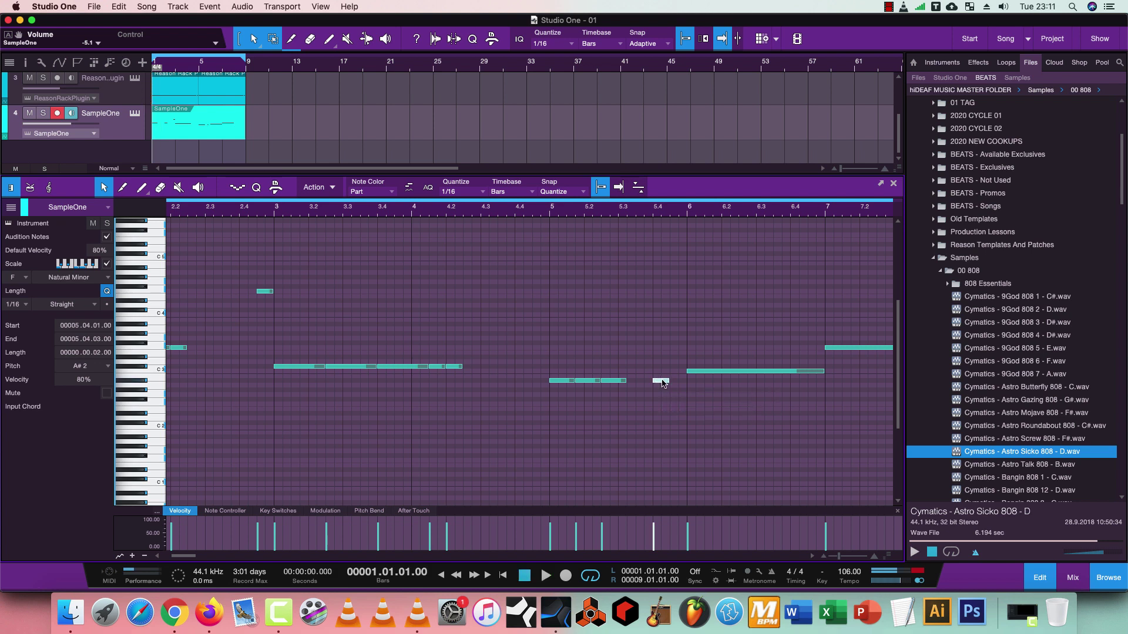
{"action": "key", "text": "space"}
{"action": "left_click", "coordinate": [677, 382]}
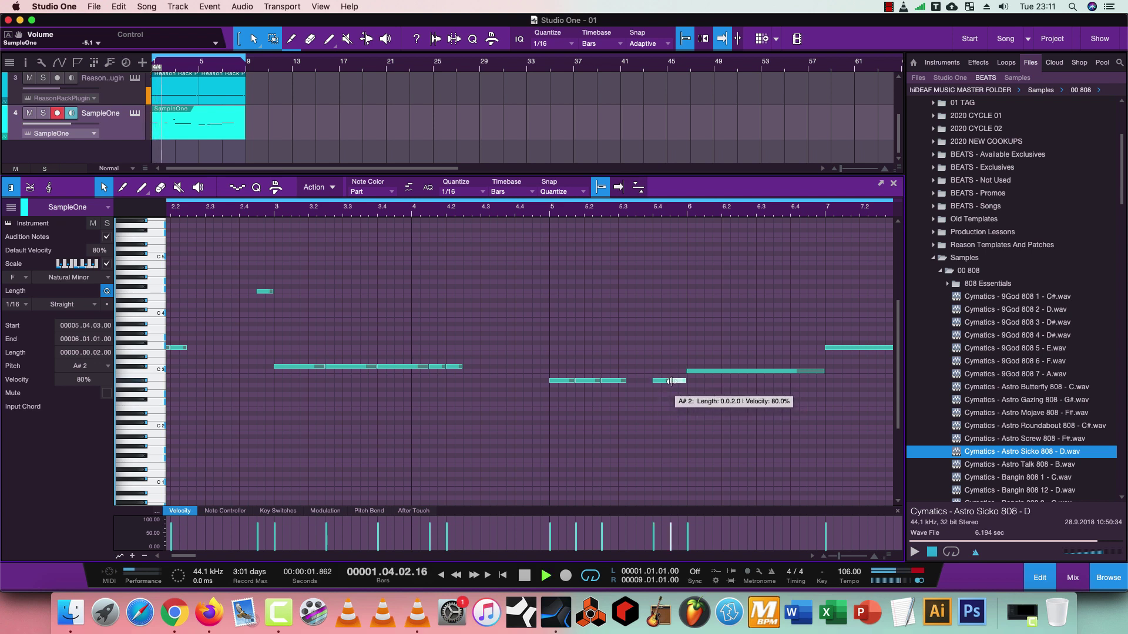
{"action": "left_click_drag", "start_coordinate": [676, 382], "coordinate": [678, 325]}
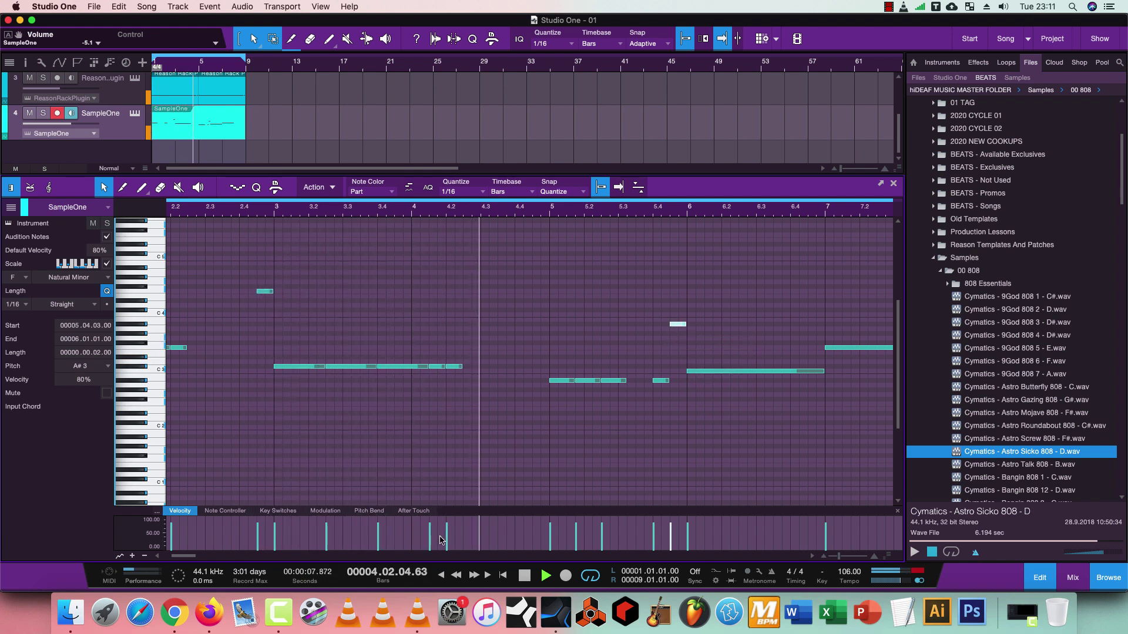
Shorten the long C3 note at the start of bar 6 to two beats.
{"action": "left_click_drag", "start_coordinate": [189, 557], "coordinate": [196, 556]}
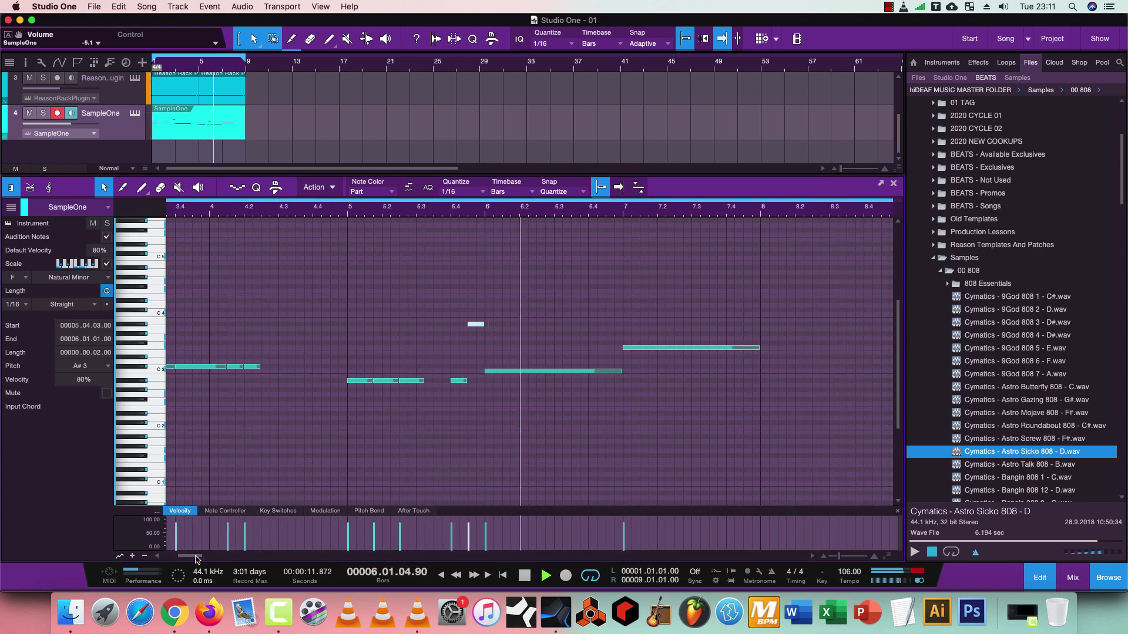
{"action": "scroll", "coordinate": [202, 552], "scroll_direction": "right", "scroll_amount": 3}
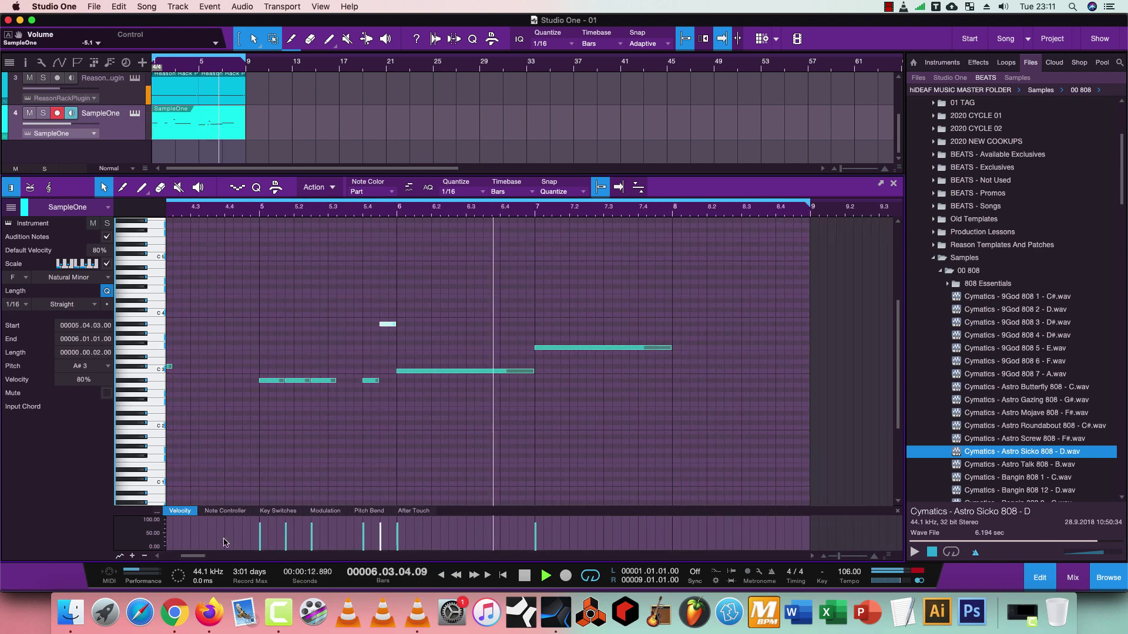
{"action": "left_click", "coordinate": [497, 372]}
{"action": "left_click", "coordinate": [528, 372]}
{"action": "left_click_drag", "start_coordinate": [528, 373], "coordinate": [467, 373]}
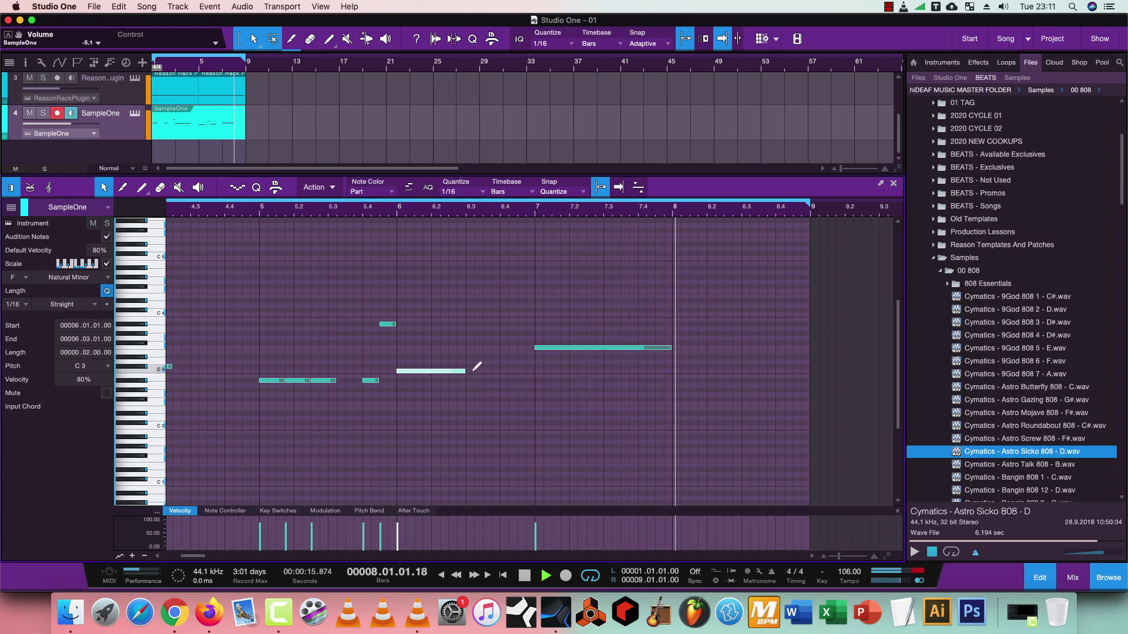
Add C3 sixteenth notes at 6.03.02, 6.03.03 and 6.03.04, plus a one-beat C3 note at 6.04.01.
{"action": "double_click", "coordinate": [470, 372]}
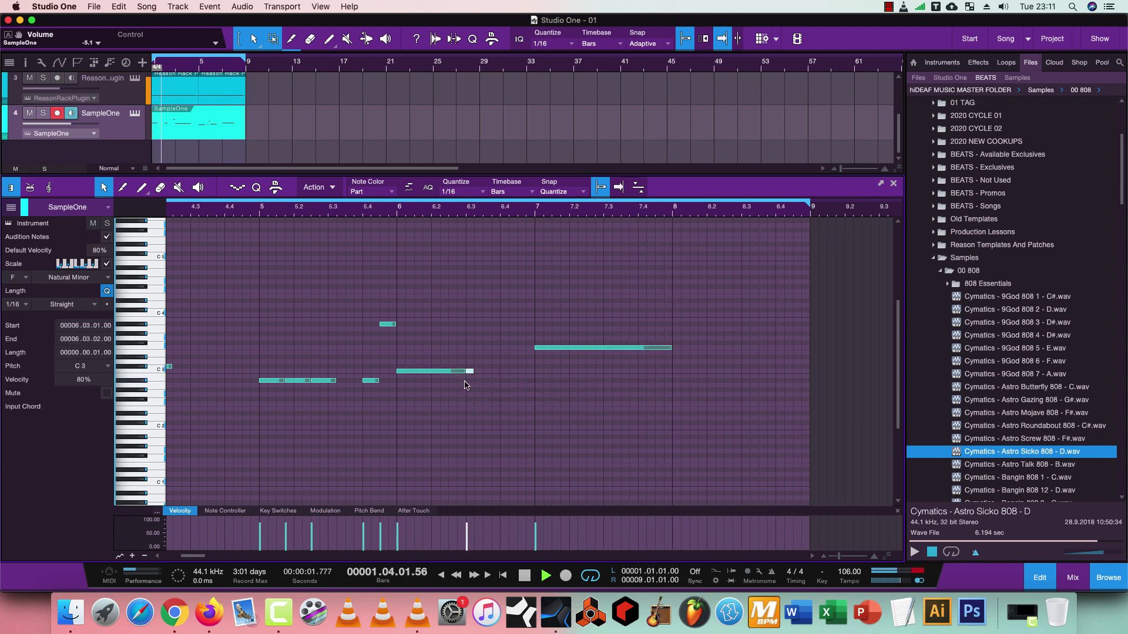
{"action": "double_click", "coordinate": [477, 371]}
{"action": "double_click", "coordinate": [486, 372]}
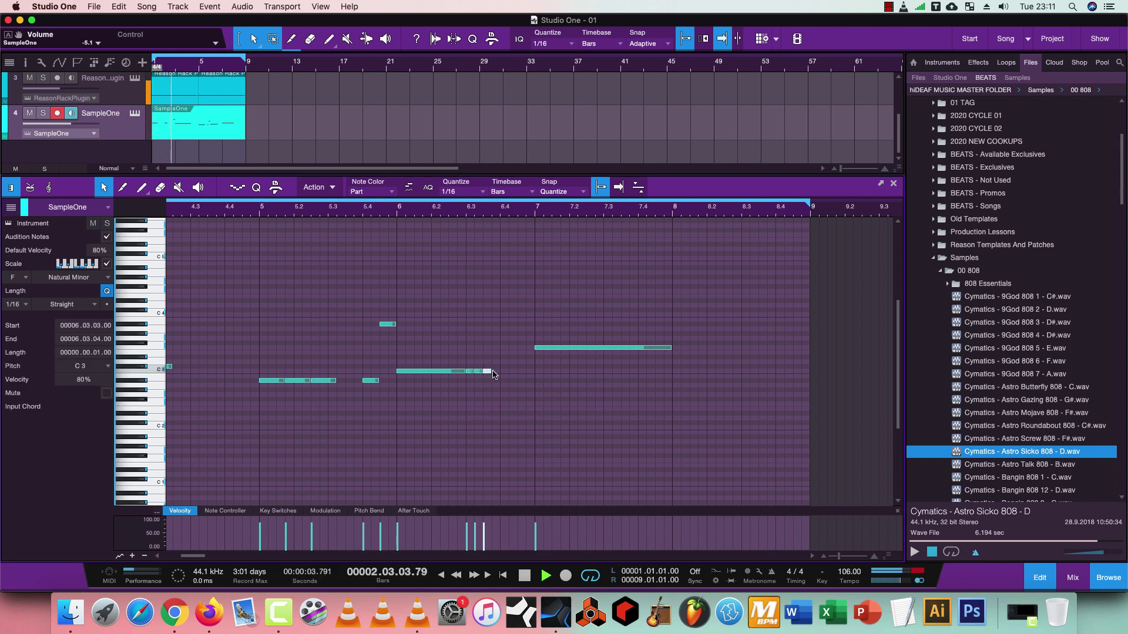
{"action": "double_click", "coordinate": [495, 371]}
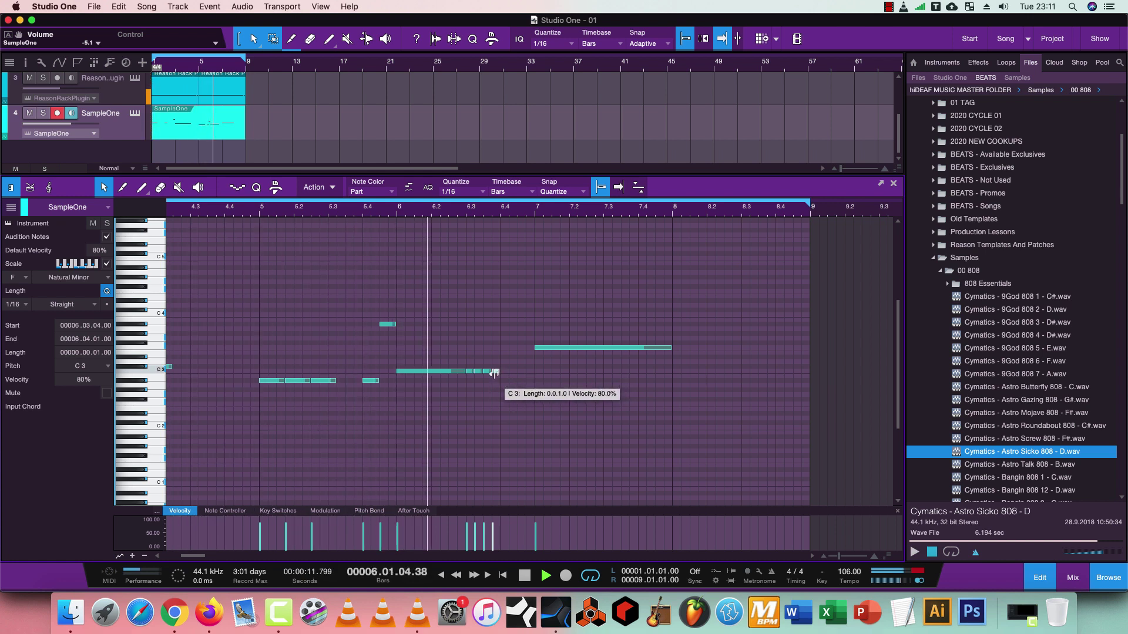
{"action": "left_click_drag", "start_coordinate": [509, 367], "coordinate": [535, 374]}
{"action": "left_click", "coordinate": [509, 377]}
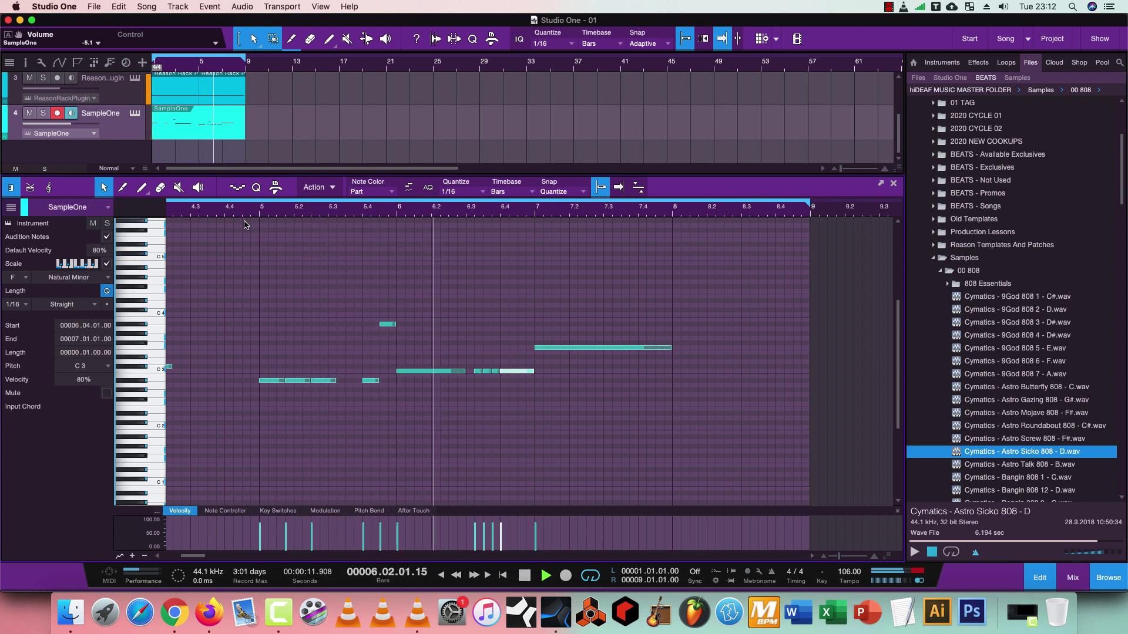
Delete the C3 sixteenth notes at 6.03.02 and 6.03.03, and redraw only the one at 6.03.03.
{"action": "left_click", "coordinate": [477, 364]}
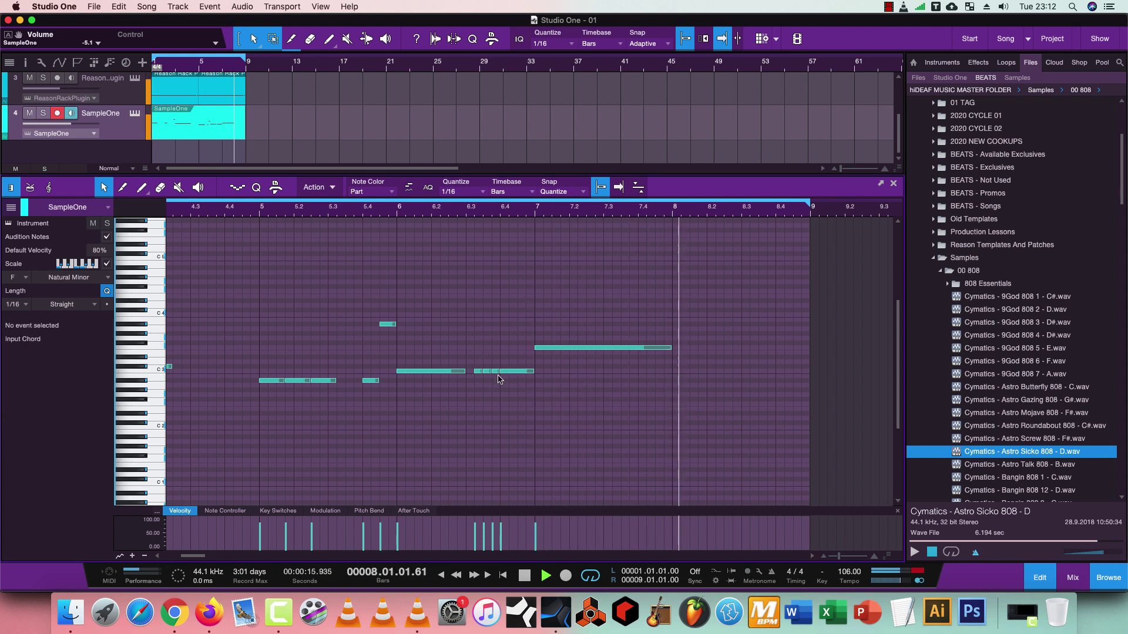
{"action": "left_click", "coordinate": [478, 371]}
{"action": "key", "text": "space"}
{"action": "key", "text": "Delete"}
{"action": "key", "text": "Delete"}
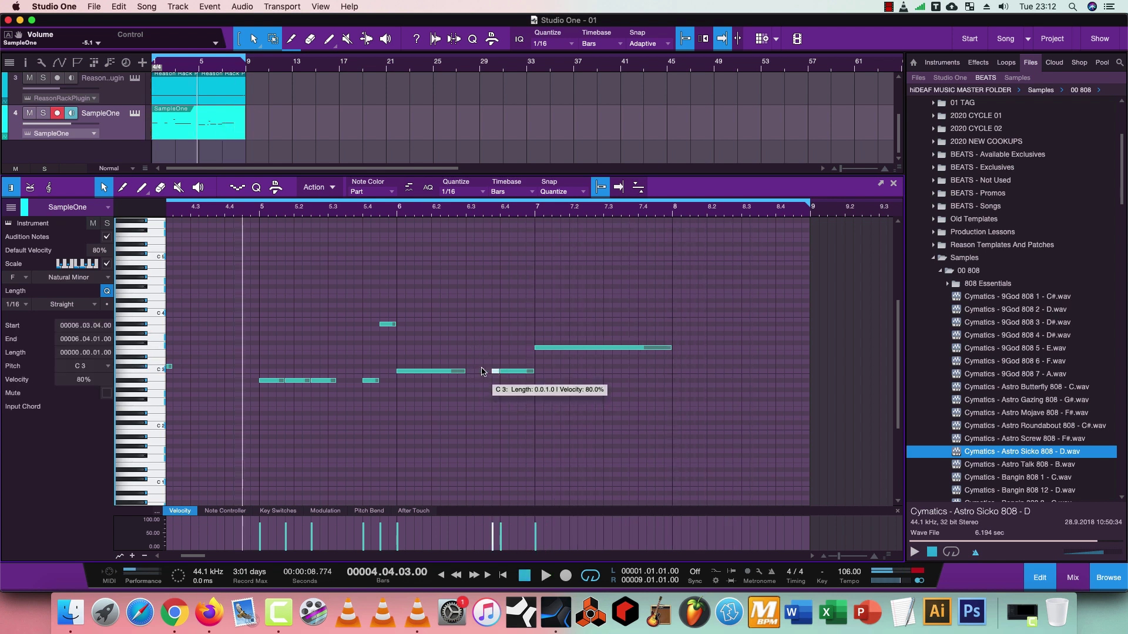
{"action": "key", "text": "space"}
{"action": "double_click", "coordinate": [487, 373]}
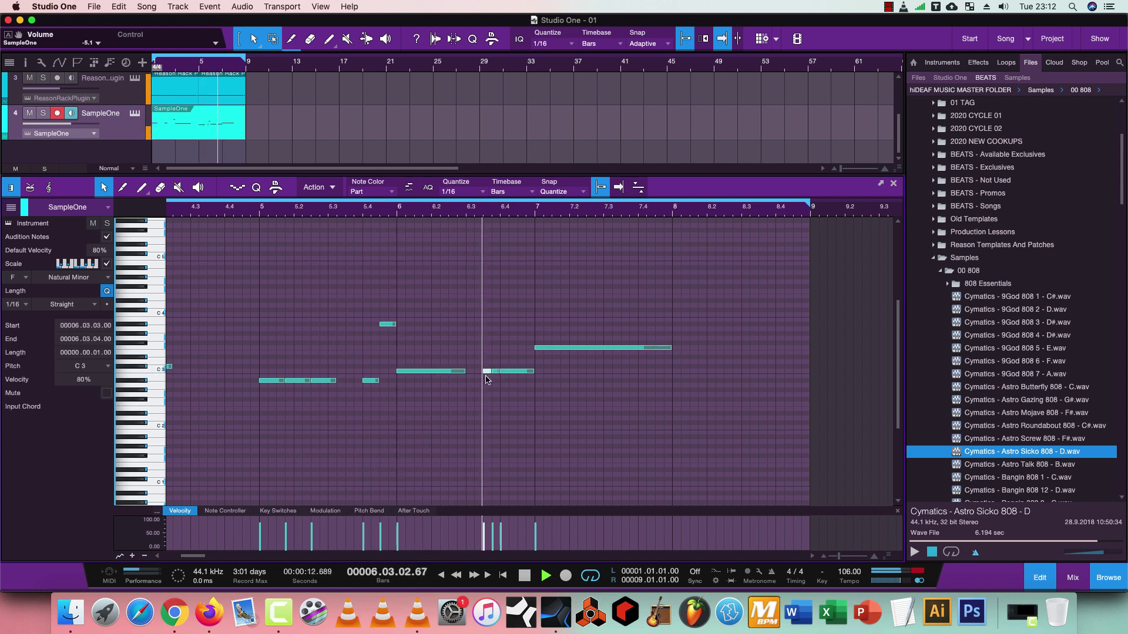
Add an A#2 sixteenth note at 5.03.04 and shorten the C3 note at 6.04.01 to three sixteenths.
{"action": "double_click", "coordinate": [358, 381]}
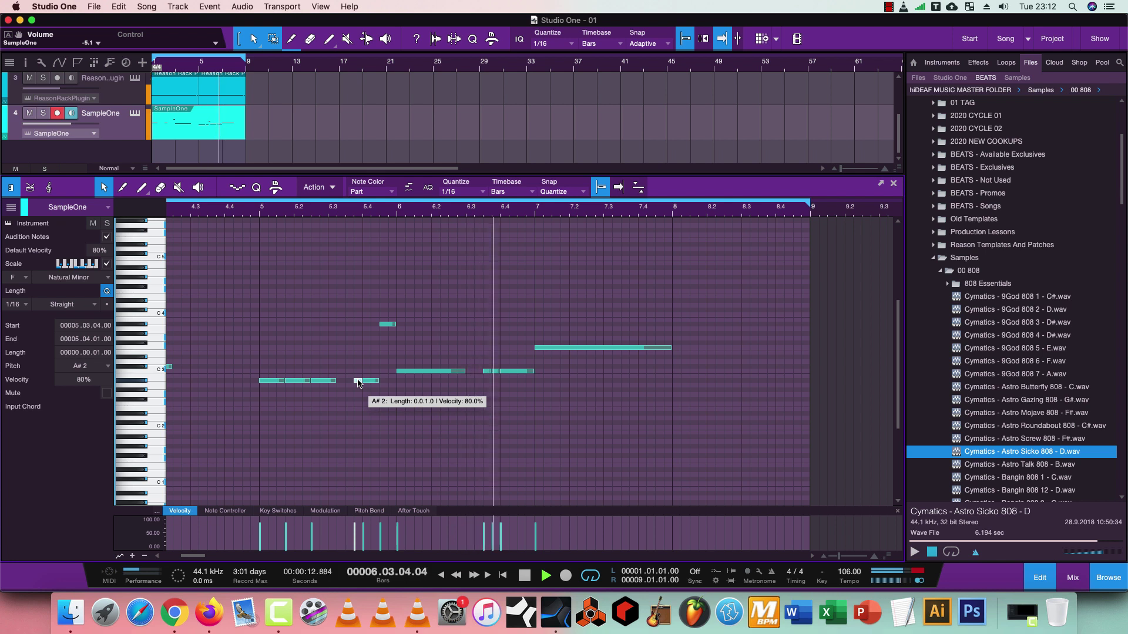
{"action": "left_click", "coordinate": [529, 371]}
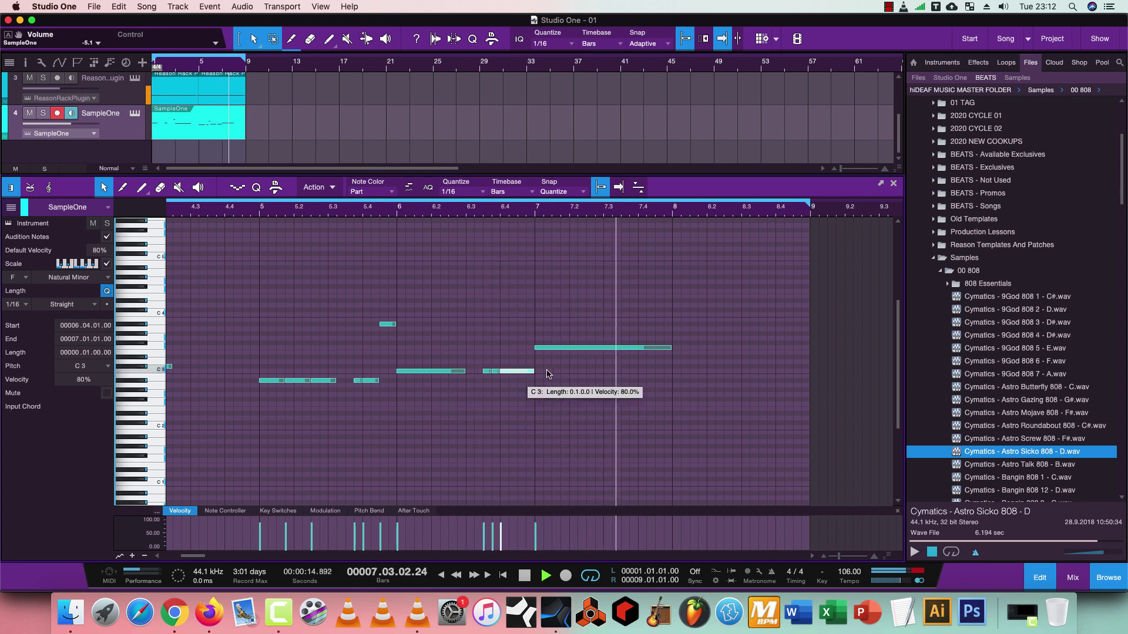
{"action": "left_click_drag", "start_coordinate": [530, 371], "coordinate": [525, 372]}
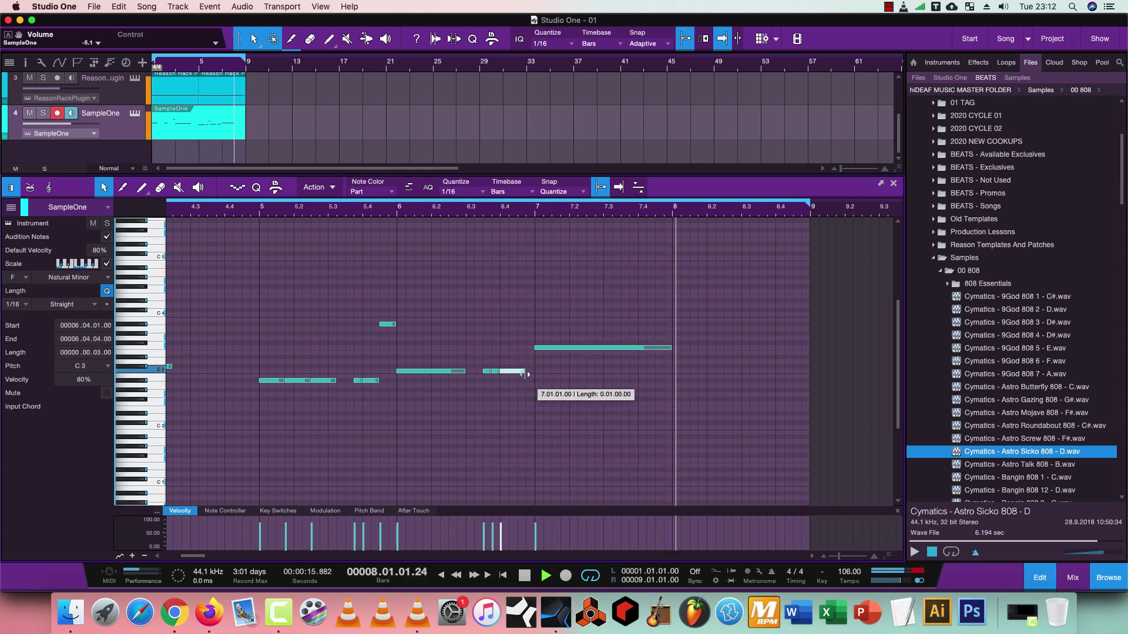
Add a low C2 sixteenth note at 6.04.04, just before bar 7, and play the bass line.
{"action": "left_click", "coordinate": [321, 214]}
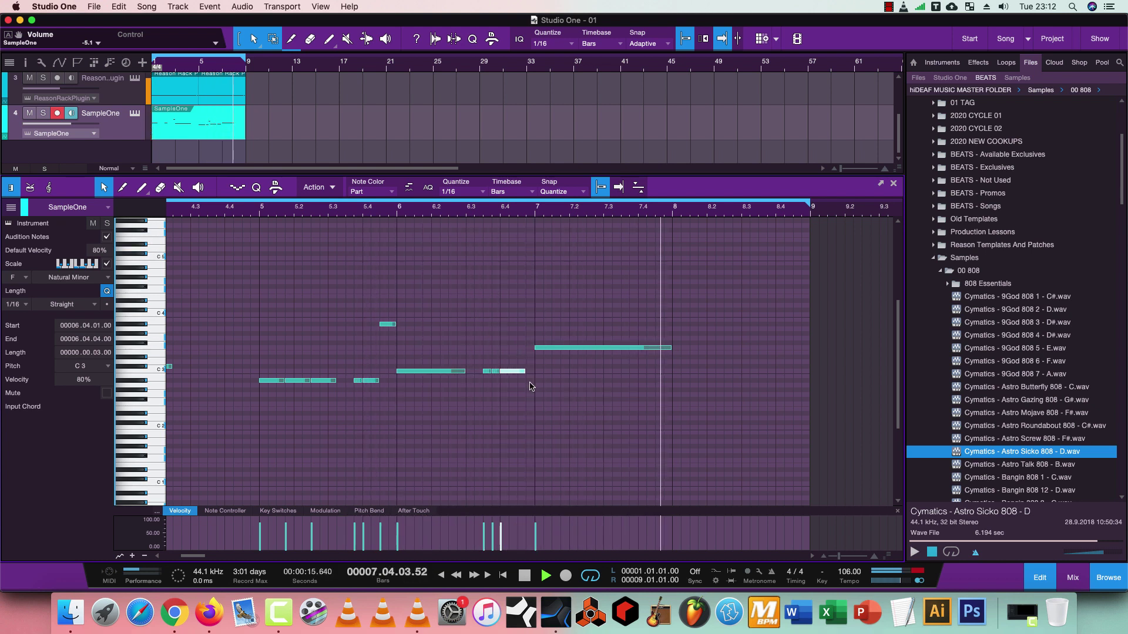
{"action": "key", "text": "space"}
{"action": "left_click", "coordinate": [530, 427]}
{"action": "key", "text": "space"}
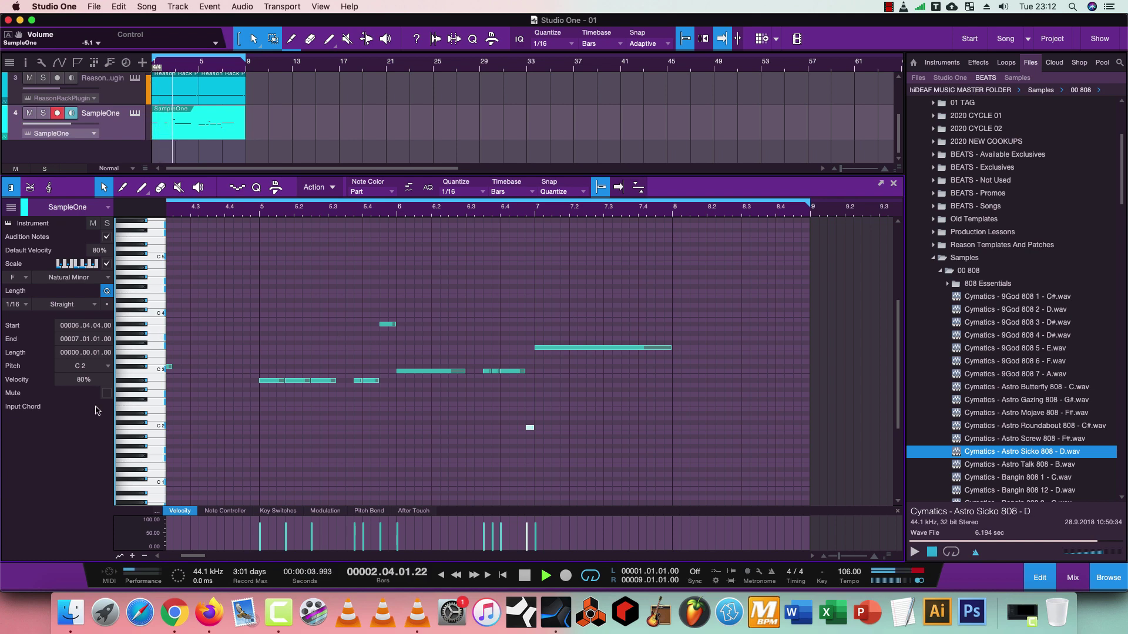
Extend the F3 note at 2.02.01 and the C#3 note at 4.02.01 to one beat each.
{"action": "left_click", "coordinate": [354, 348]}
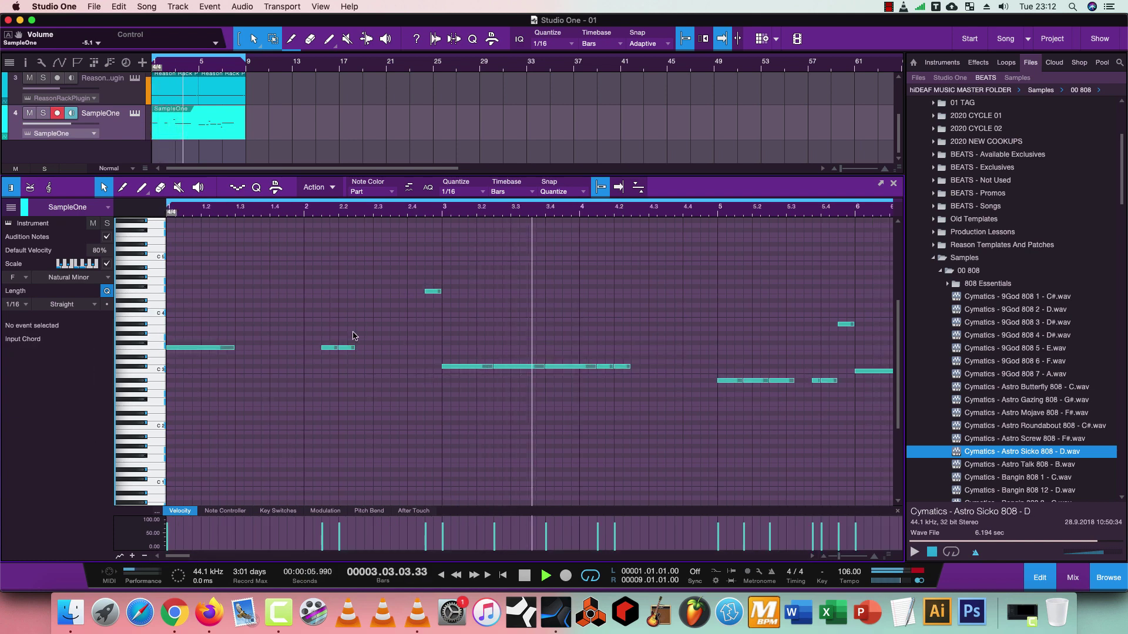
{"action": "left_click_drag", "start_coordinate": [357, 351], "coordinate": [372, 350]}
{"action": "left_click", "coordinate": [623, 368]}
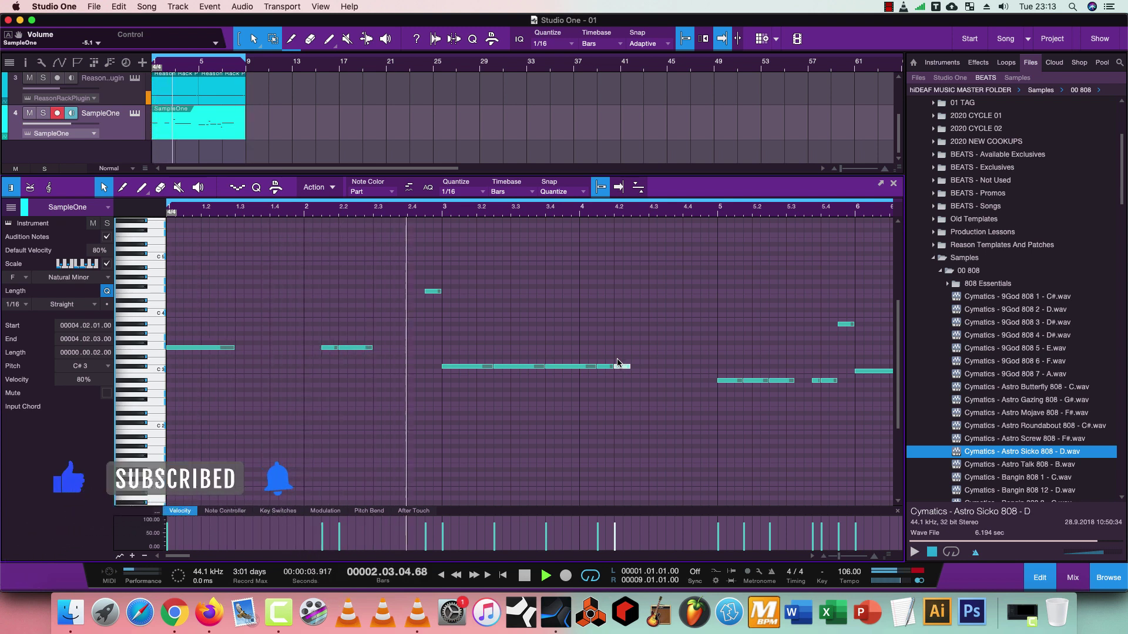
{"action": "left_click_drag", "start_coordinate": [634, 366], "coordinate": [648, 367]}
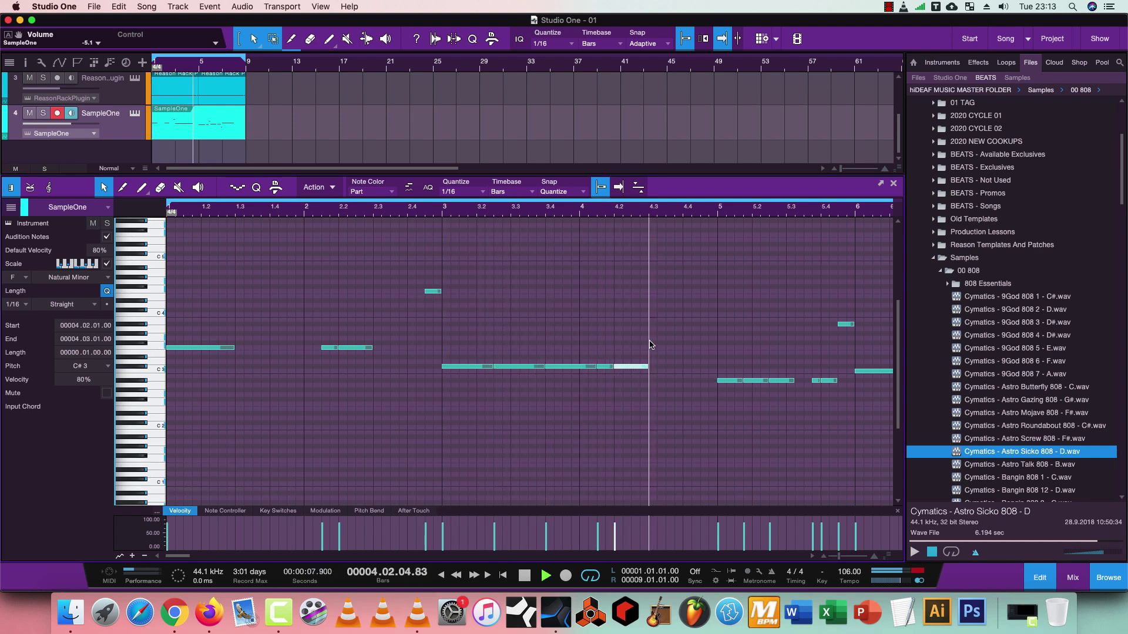
Solo the SampleOne track, raise its amp release to about 55.3 ms, and solo the first Reason Rack track alongside it.
{"action": "left_click", "coordinate": [131, 116]}
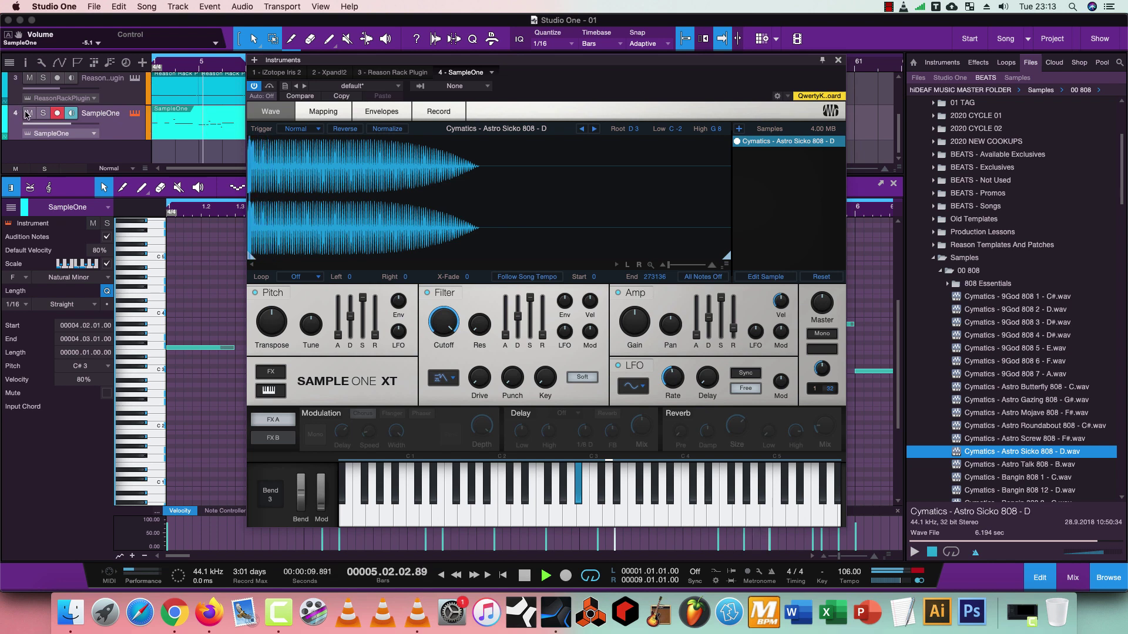
{"action": "left_click", "coordinate": [44, 113]}
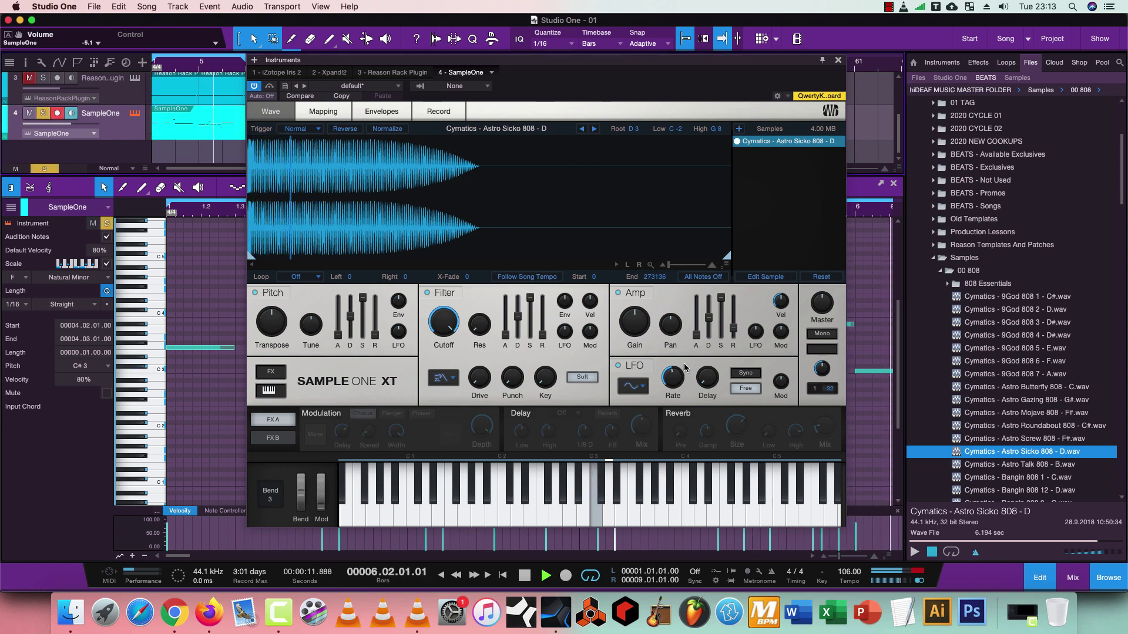
{"action": "left_click", "coordinate": [733, 328]}
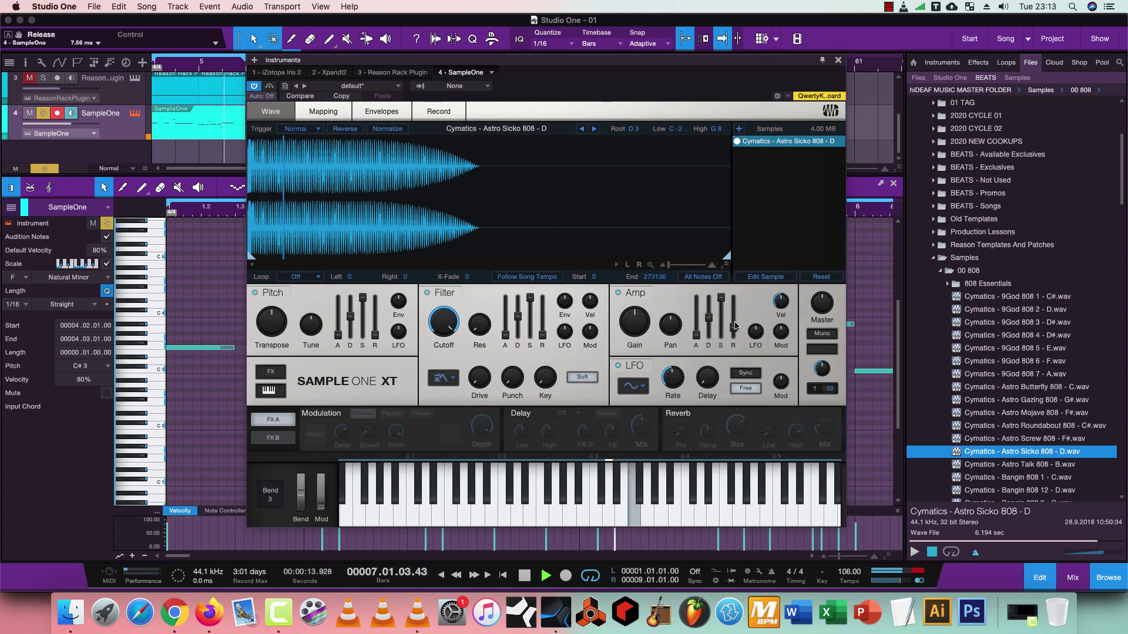
{"action": "scroll", "coordinate": [733, 329], "scroll_direction": "up", "scroll_amount": 2}
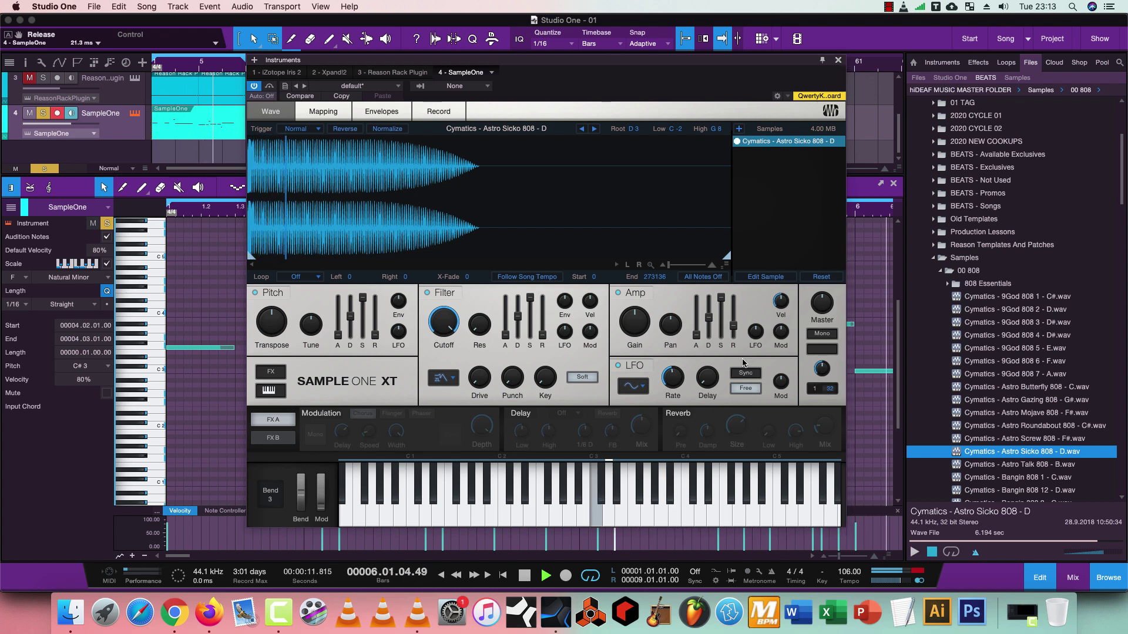
{"action": "left_click_drag", "start_coordinate": [734, 326], "coordinate": [736, 322]}
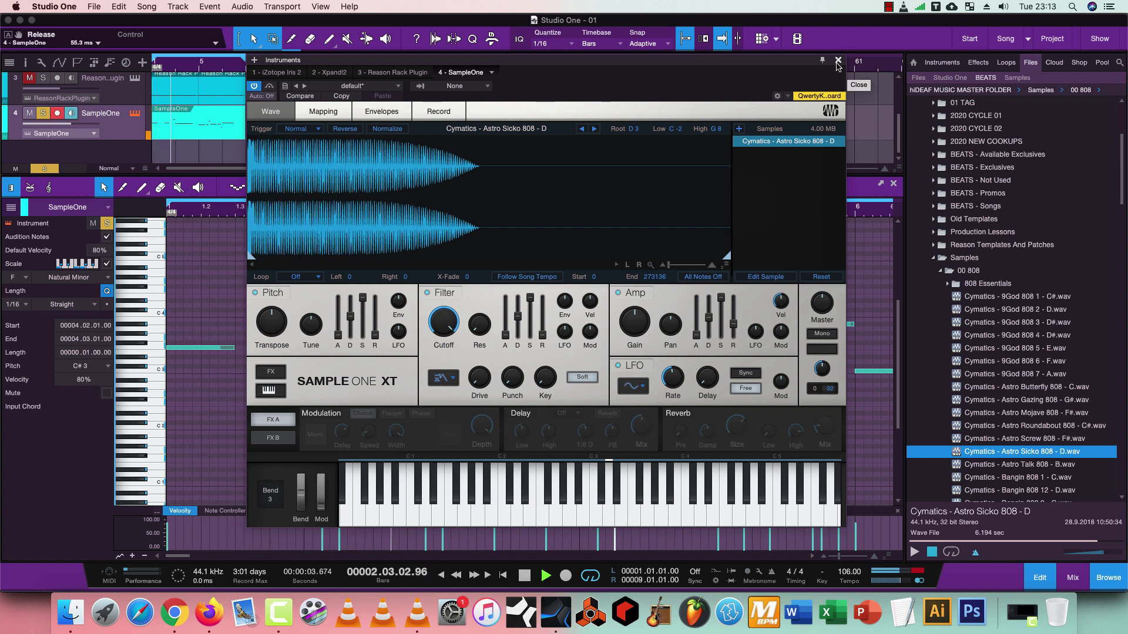
{"action": "left_click", "coordinate": [838, 62]}
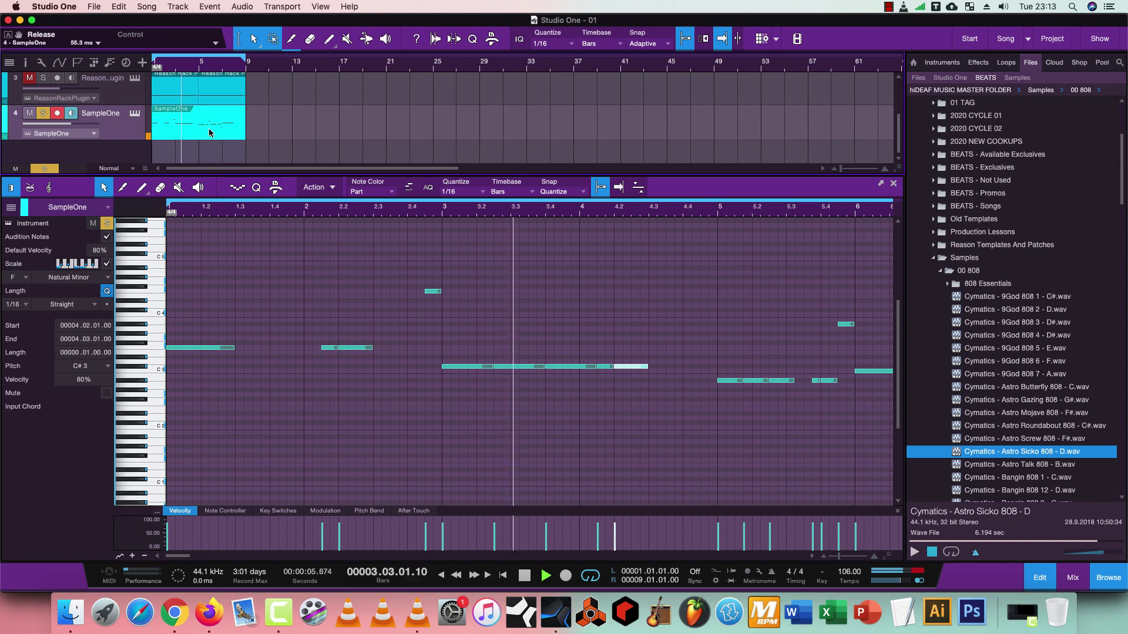
{"action": "left_click", "coordinate": [29, 78]}
{"action": "left_click", "coordinate": [43, 77]}
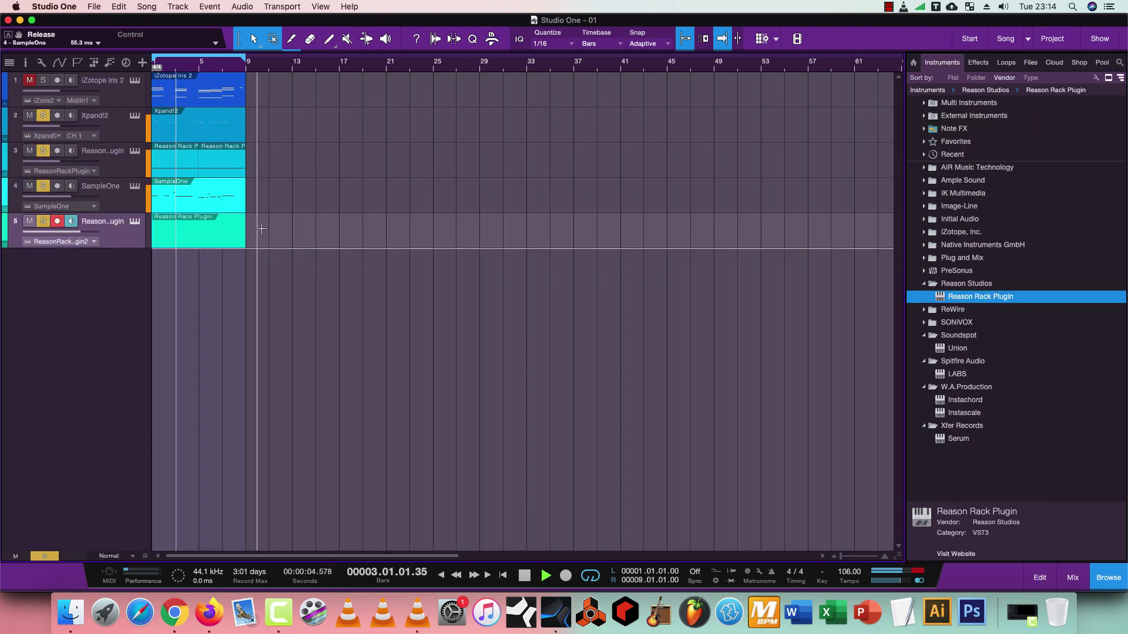
Shorten the second Reason Rack part to one bar and draw a C1 quarter note at 1.03.01 with 1/4 quantize.
{"action": "left_click_drag", "start_coordinate": [247, 231], "coordinate": [163, 232]}
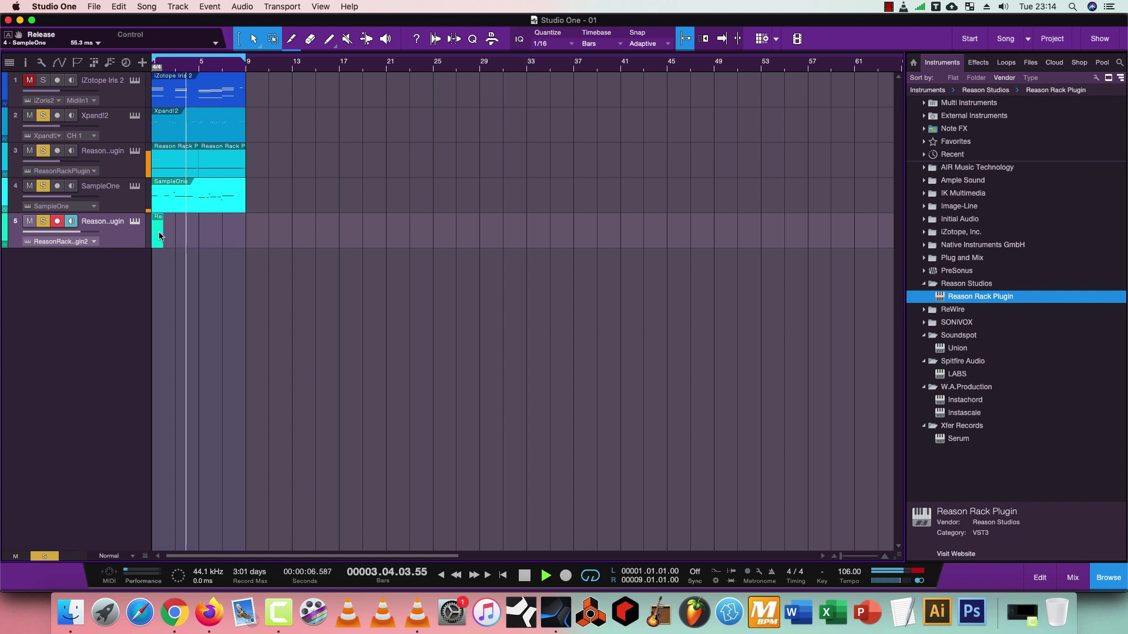
{"action": "double_click", "coordinate": [158, 232]}
{"action": "left_click", "coordinate": [478, 193]}
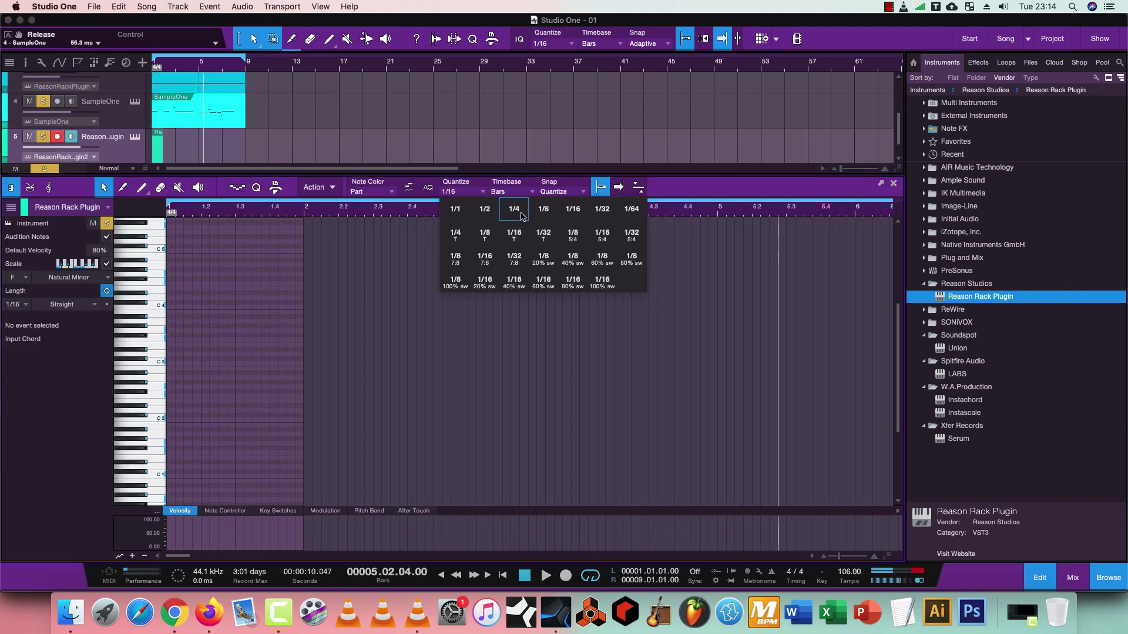
{"action": "left_click", "coordinate": [515, 211]}
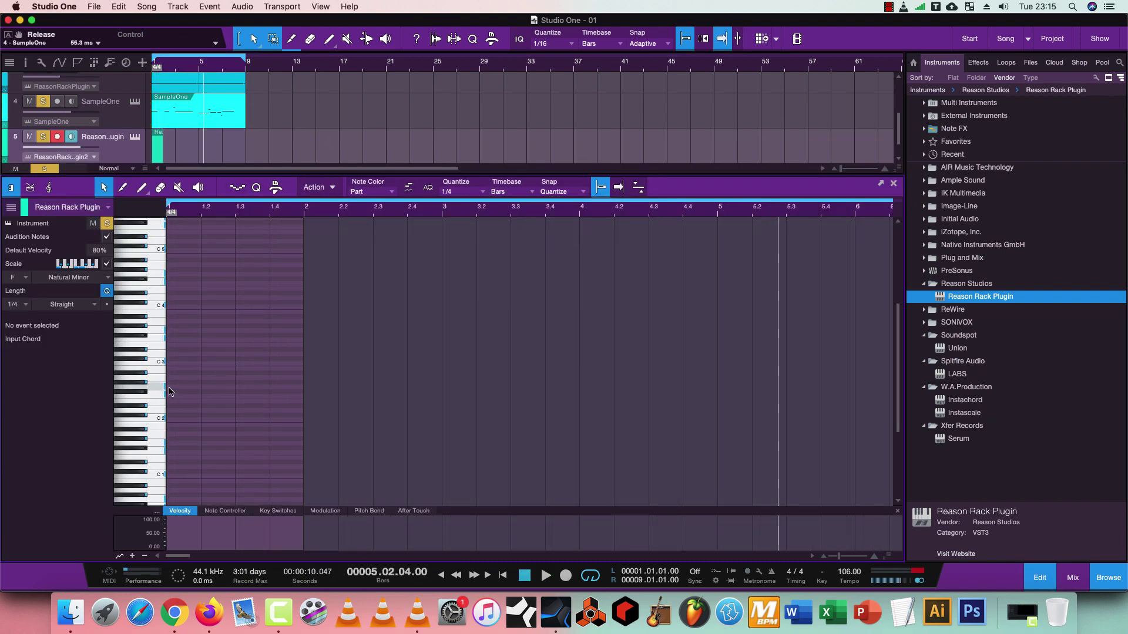
{"action": "left_click_drag", "start_coordinate": [242, 478], "coordinate": [243, 470]}
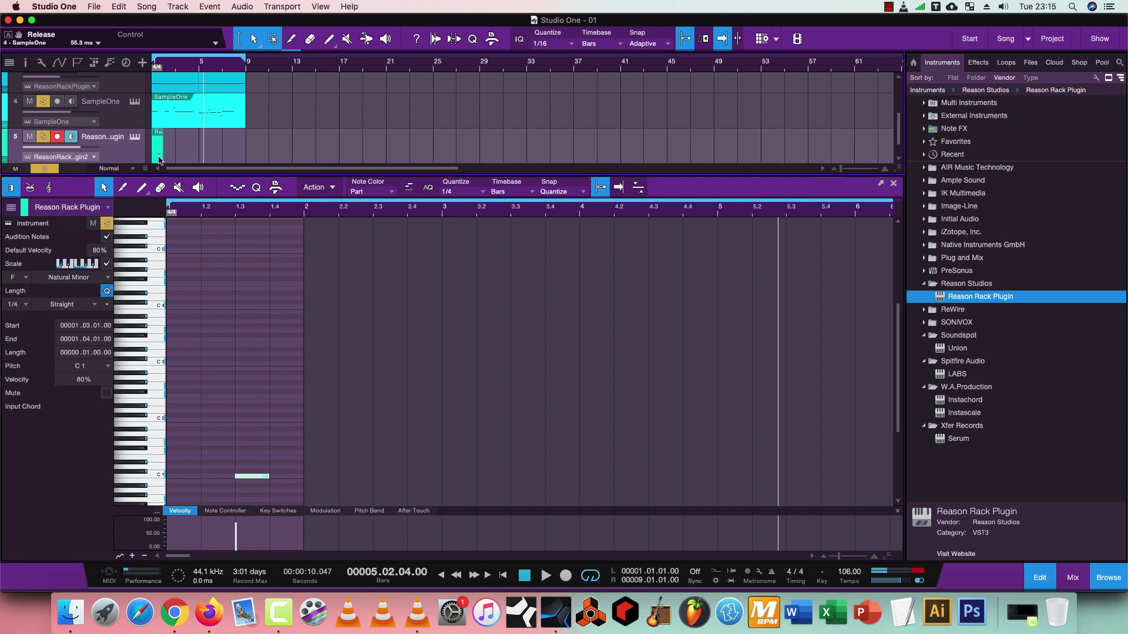
Duplicate the one-bar snare part until it fills eight bars, merge the copies into one part, and play it.
{"action": "key", "text": "d"}
{"action": "key", "text": "d"}
{"action": "key", "text": "d"}
{"action": "key", "text": "d"}
{"action": "key", "text": "d"}
{"action": "key", "text": "d"}
{"action": "key", "text": "d"}
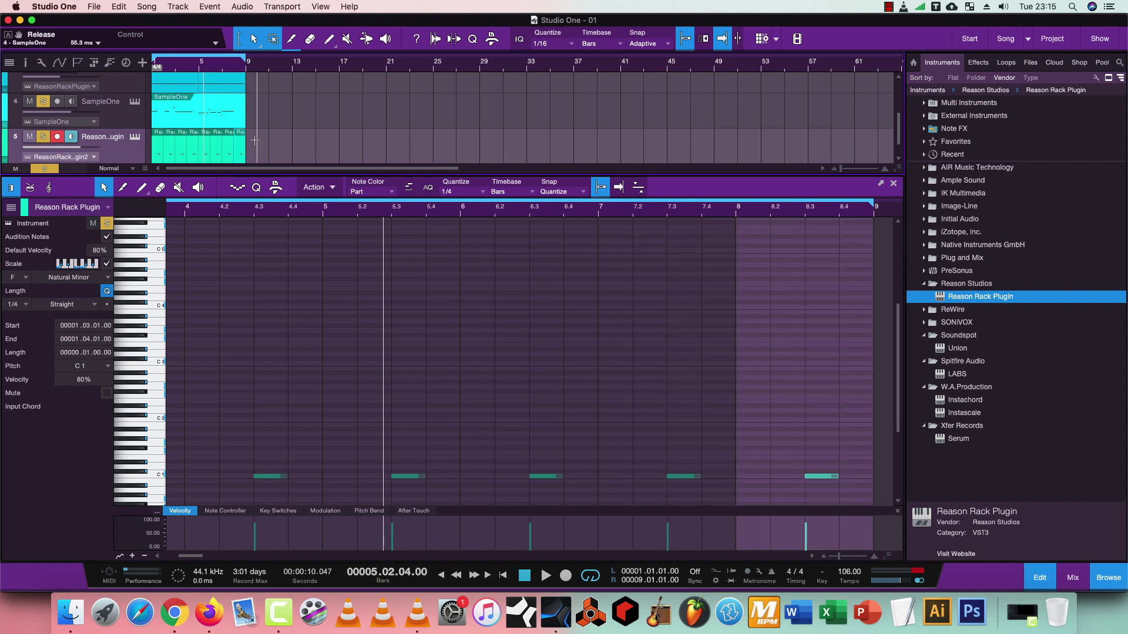
{"action": "left_click_drag", "start_coordinate": [192, 159], "coordinate": [122, 158]}
{"action": "key", "text": "g"}
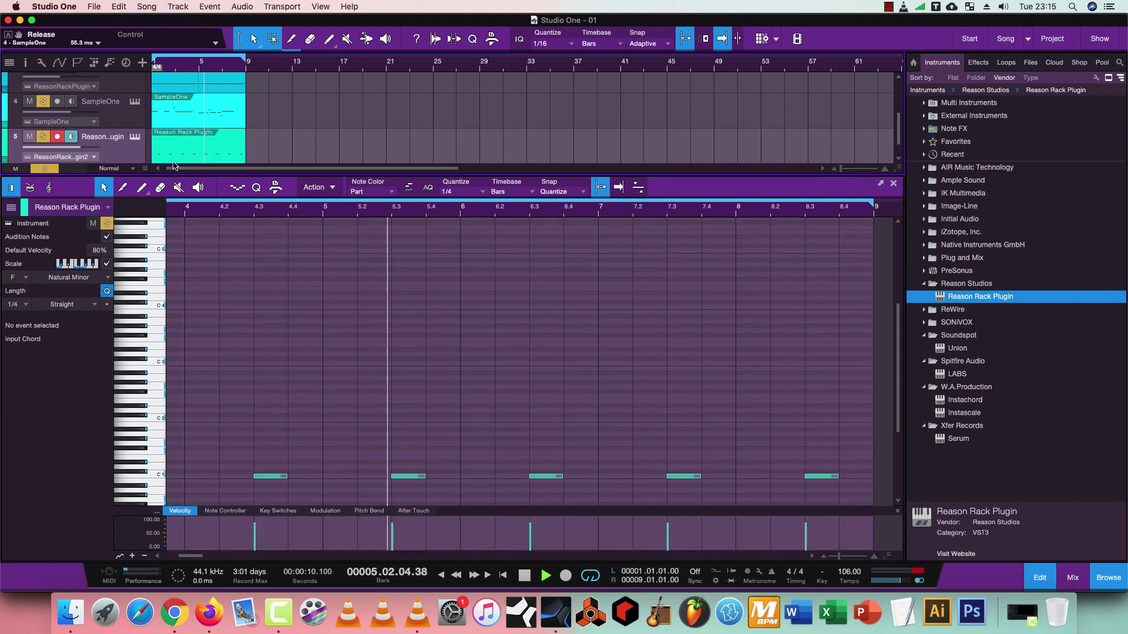
{"action": "key", "text": "space"}
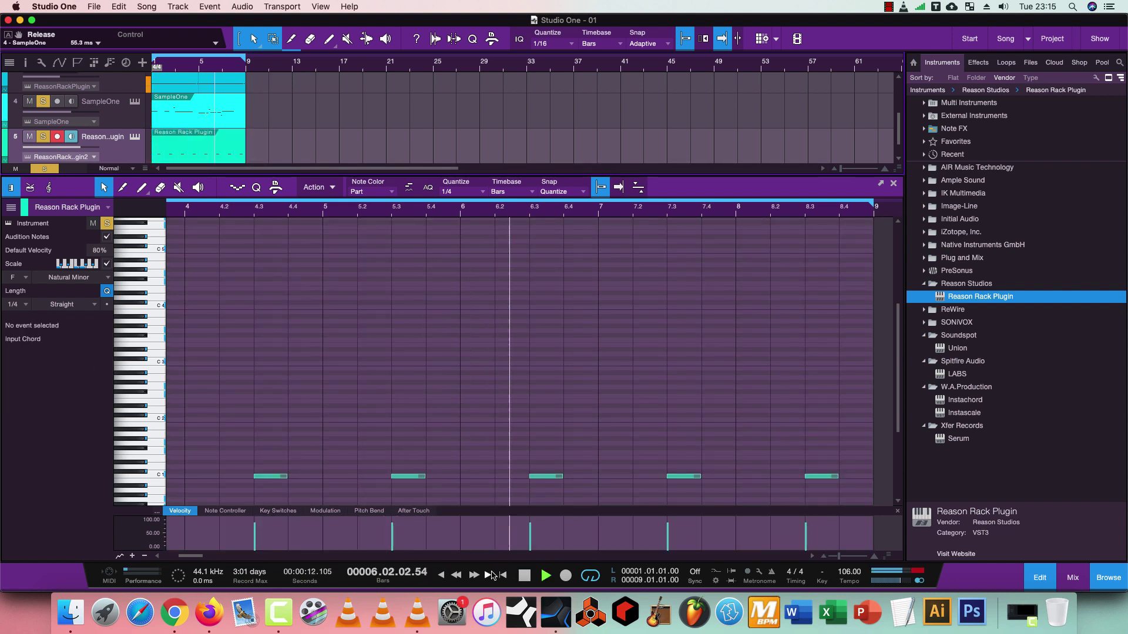
Check the second Reason Rack's Redrum snare sample and clear the solo on all tracks.
{"action": "left_click", "coordinate": [134, 137]}
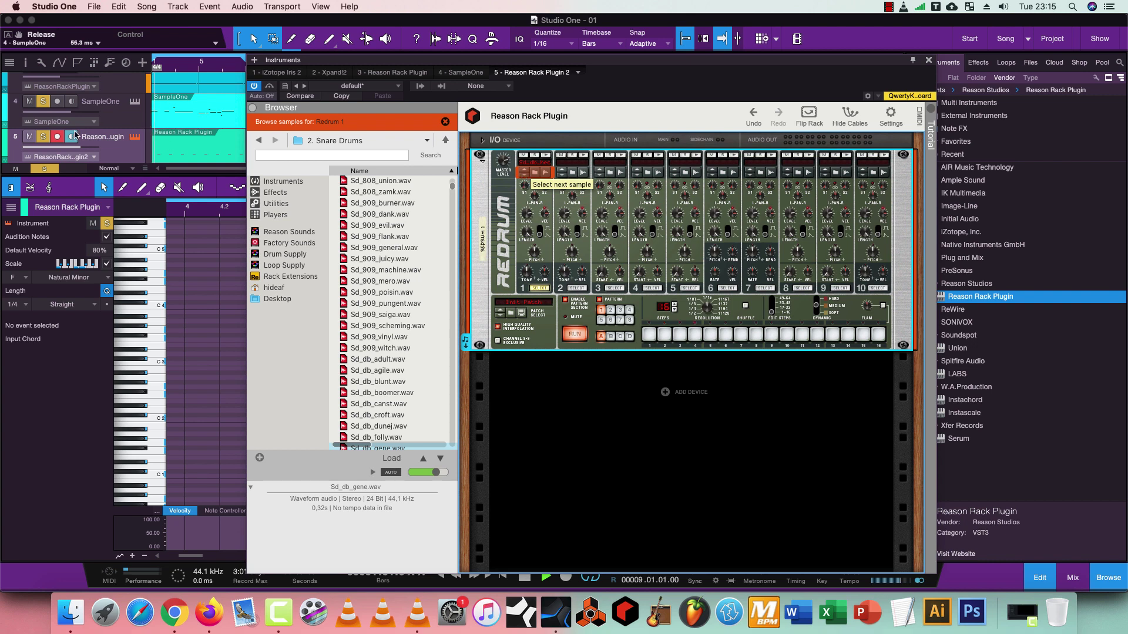
{"action": "left_click", "coordinate": [44, 169]}
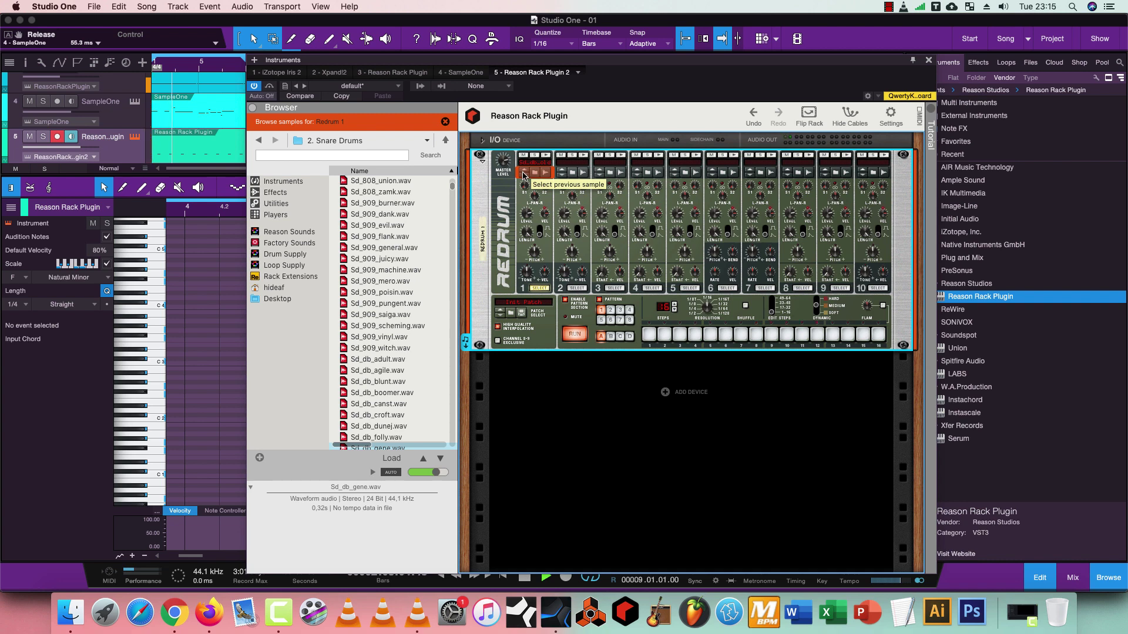
{"action": "left_click", "coordinate": [929, 60]}
Close the note editor and show the mixer together with the browser.
{"action": "left_click", "coordinate": [1041, 578]}
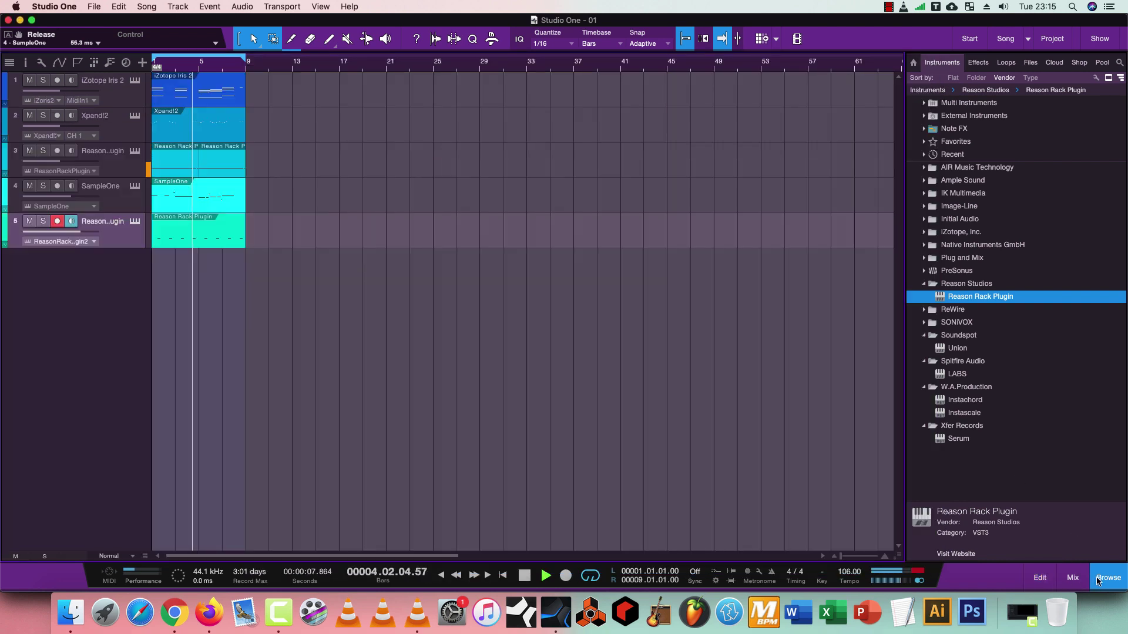
{"action": "left_click", "coordinate": [1073, 577]}
{"action": "left_click", "coordinate": [1108, 578]}
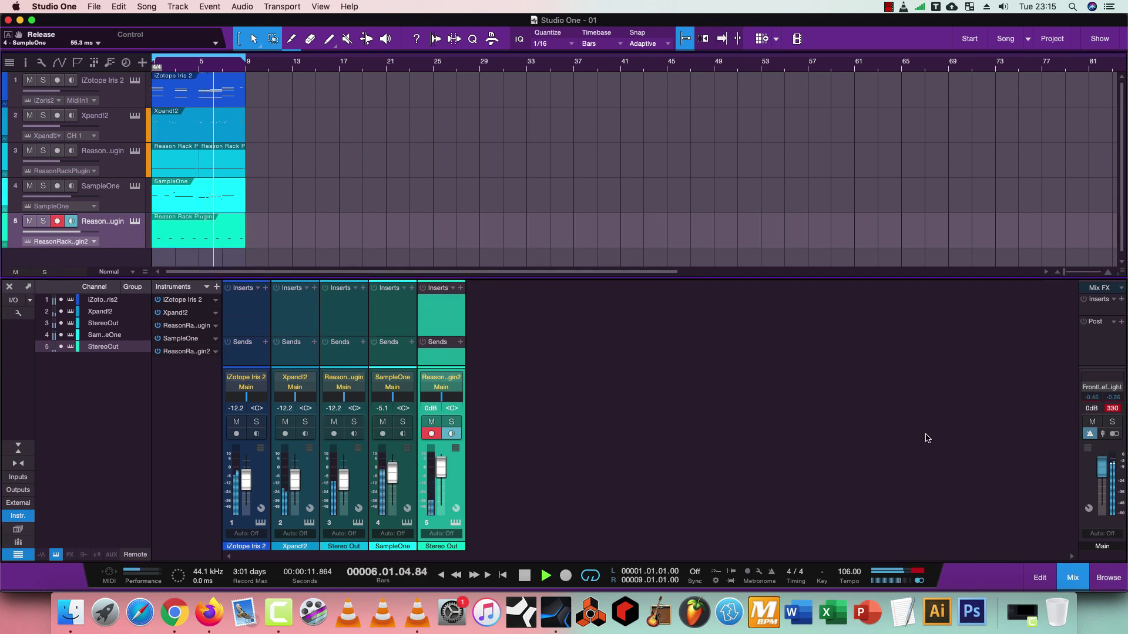
{"action": "left_click", "coordinate": [1108, 577]}
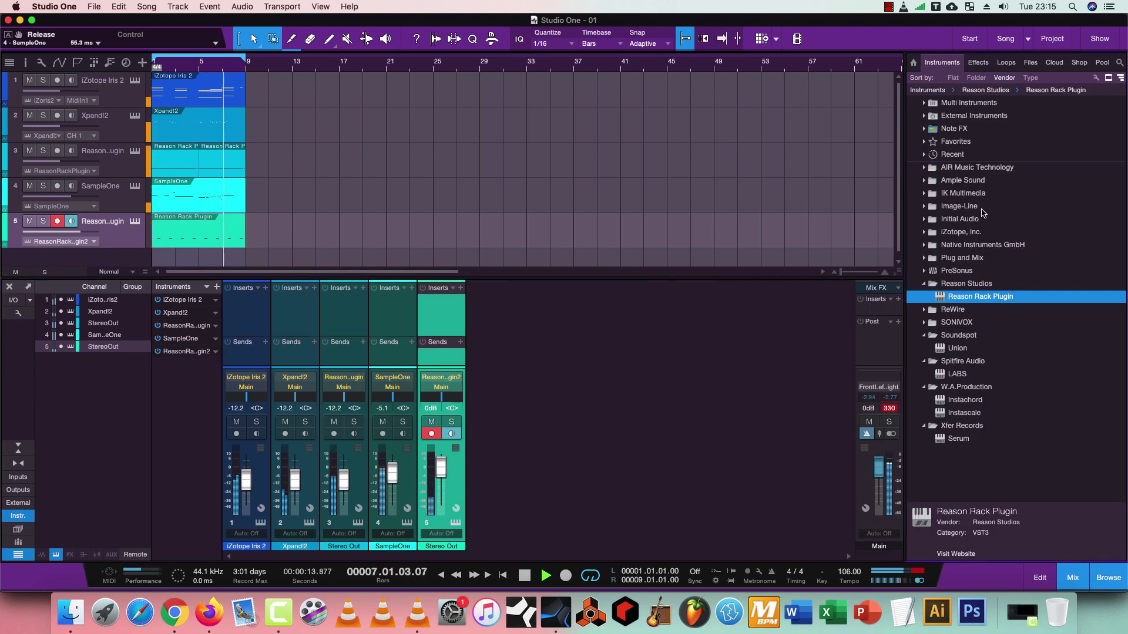
Add PreSonus Room Reverb as a send effect on the second Reason Rack channel (channel 5).
{"action": "left_click", "coordinate": [977, 62]}
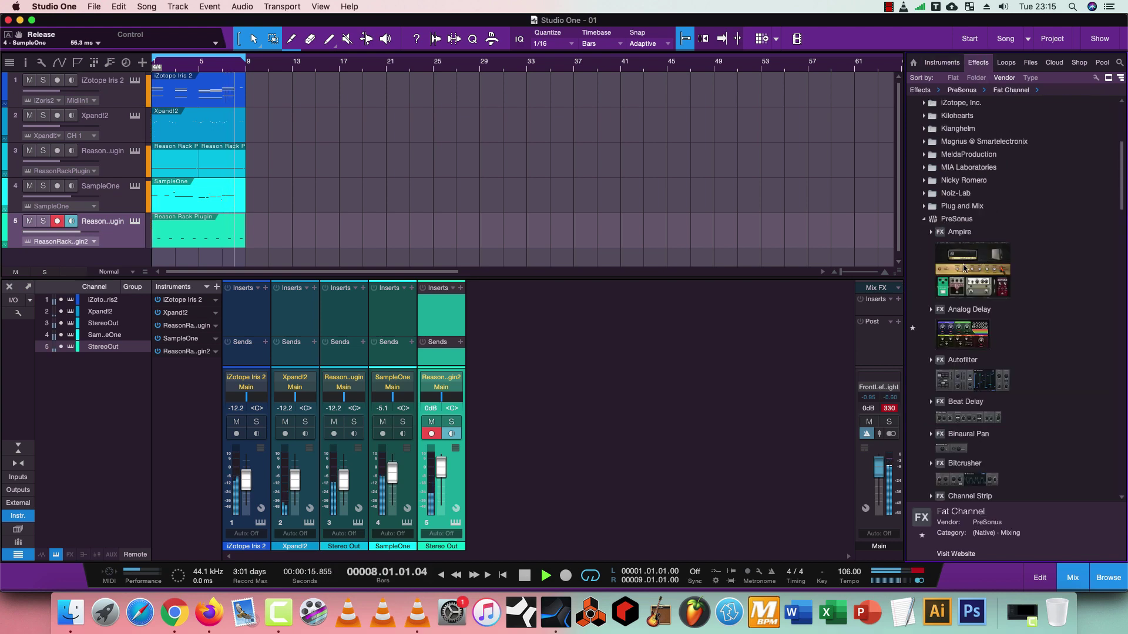
{"action": "scroll", "coordinate": [963, 268], "scroll_direction": "down", "scroll_amount": 15}
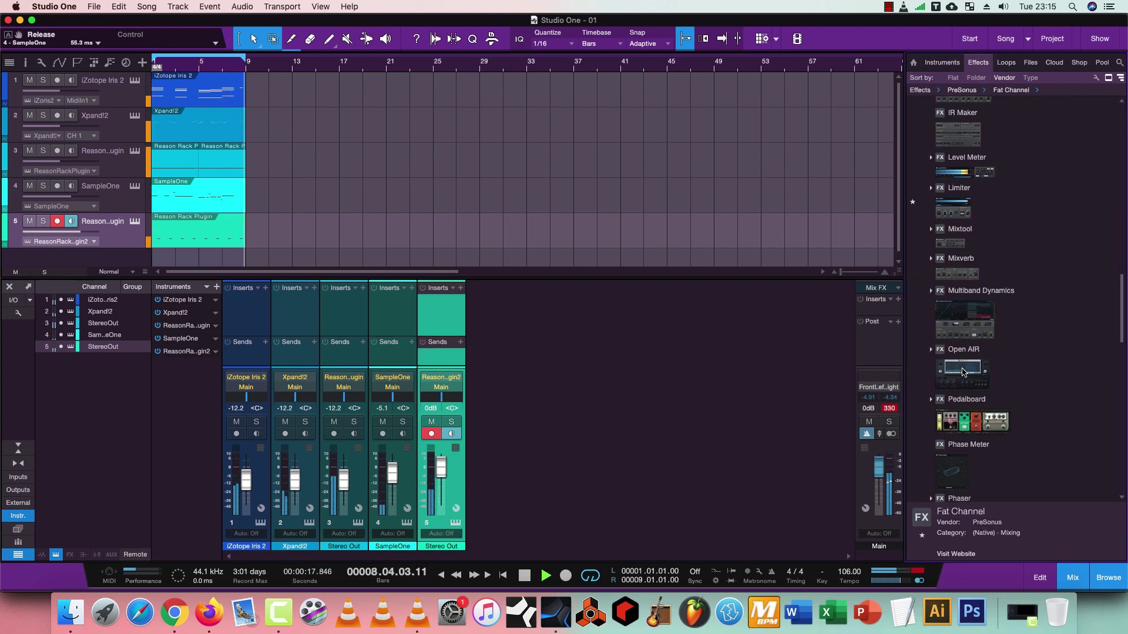
{"action": "scroll", "coordinate": [962, 371], "scroll_direction": "down", "scroll_amount": 5}
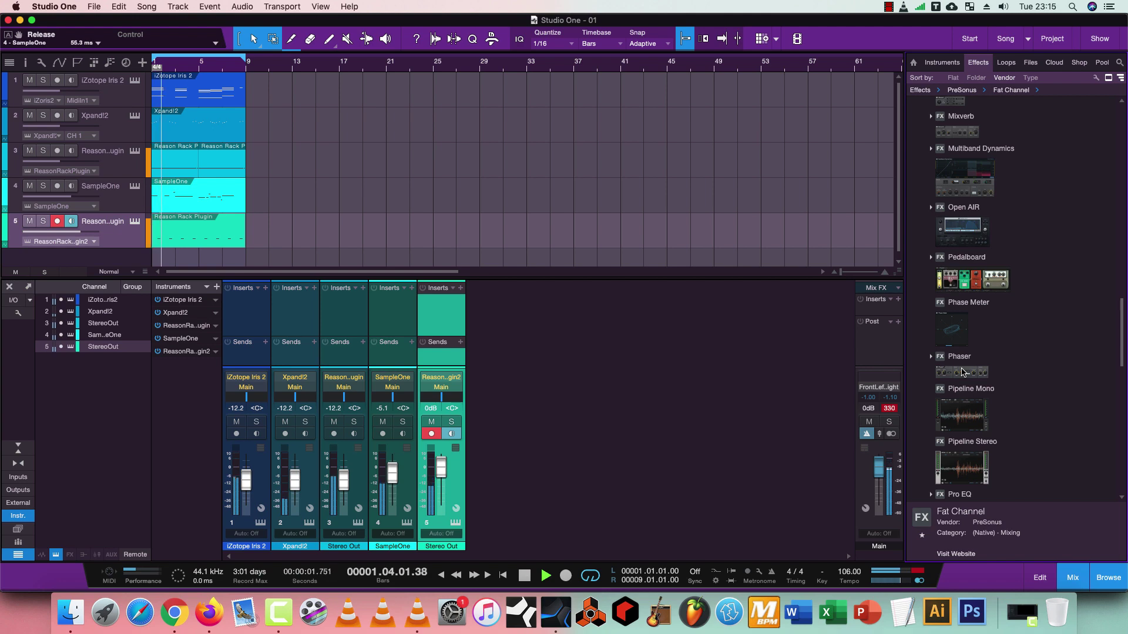
{"action": "scroll", "coordinate": [963, 371], "scroll_direction": "down", "scroll_amount": 8}
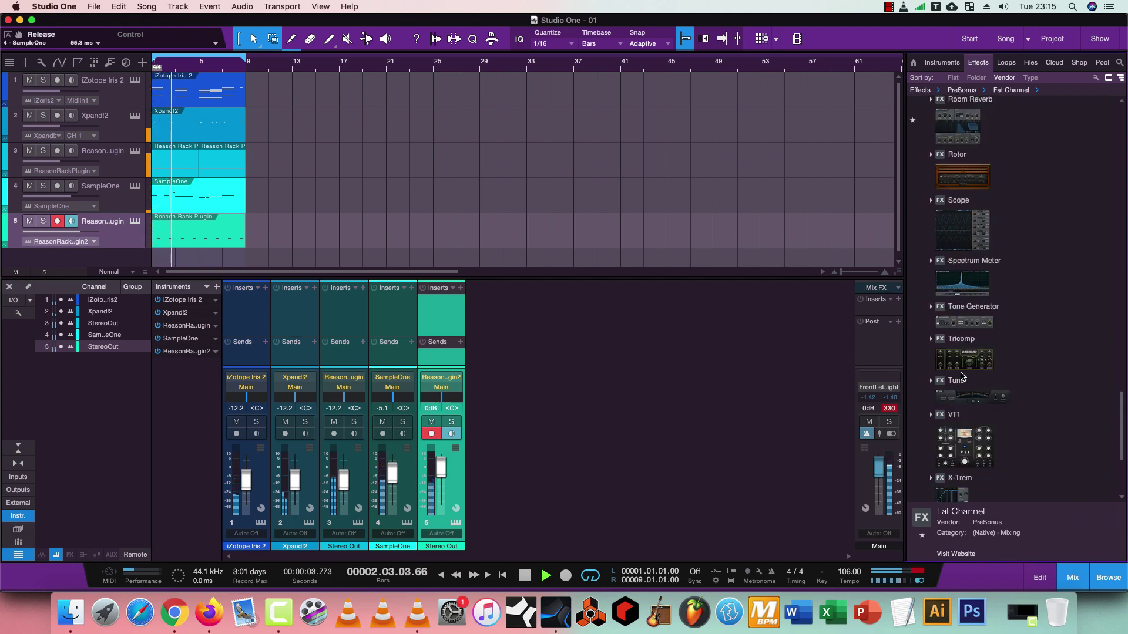
{"action": "scroll", "coordinate": [961, 375], "scroll_direction": "up", "scroll_amount": 3}
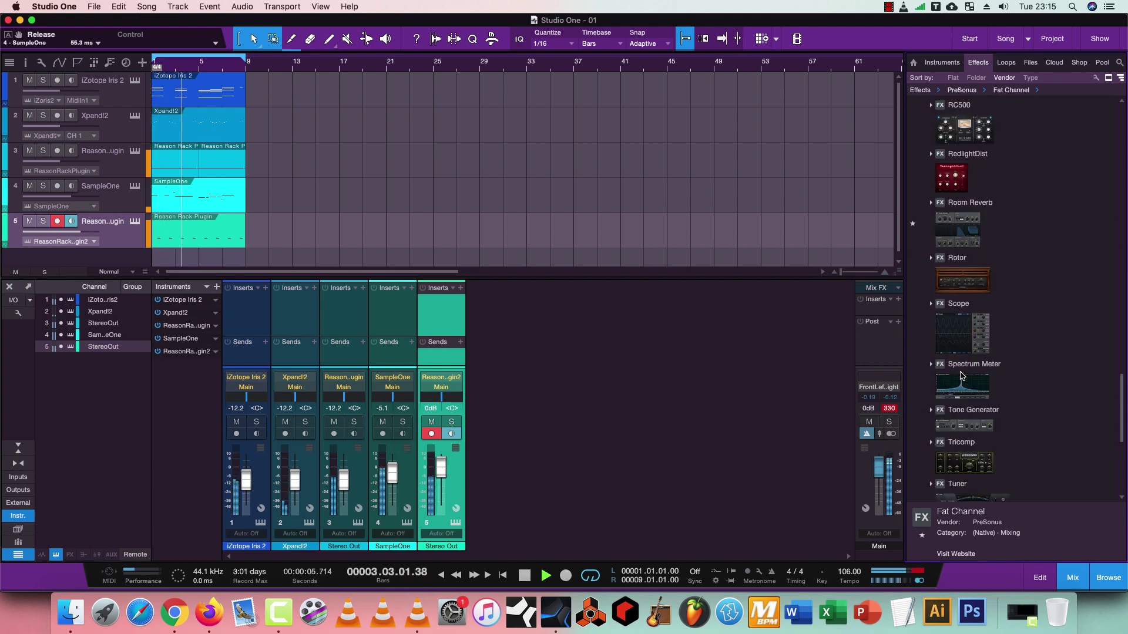
{"action": "left_click_drag", "start_coordinate": [964, 229], "coordinate": [437, 361]}
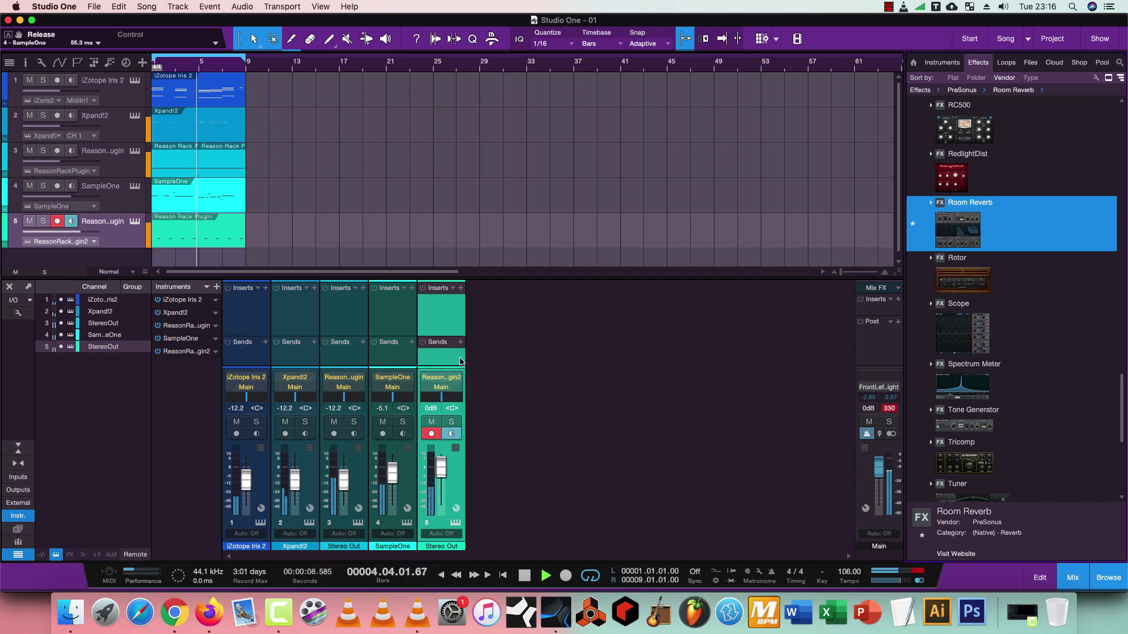
{"action": "left_click_drag", "start_coordinate": [463, 360], "coordinate": [462, 360]}
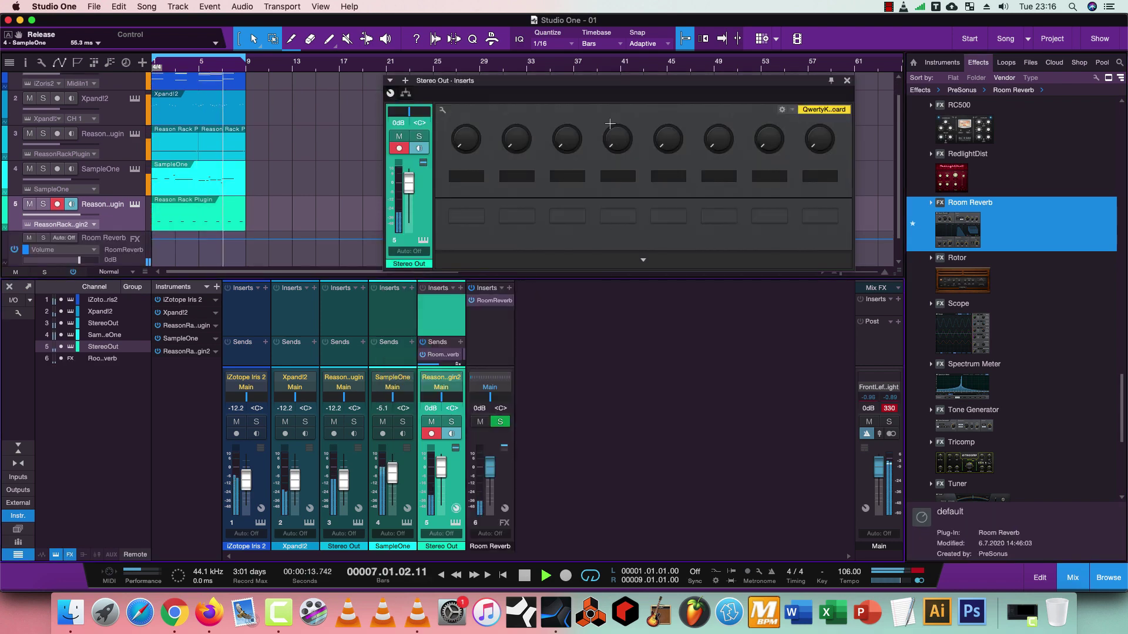
Set the Room Reverb's room size to about 7.39 m and its length to 900 ms.
{"action": "left_click", "coordinate": [492, 338]}
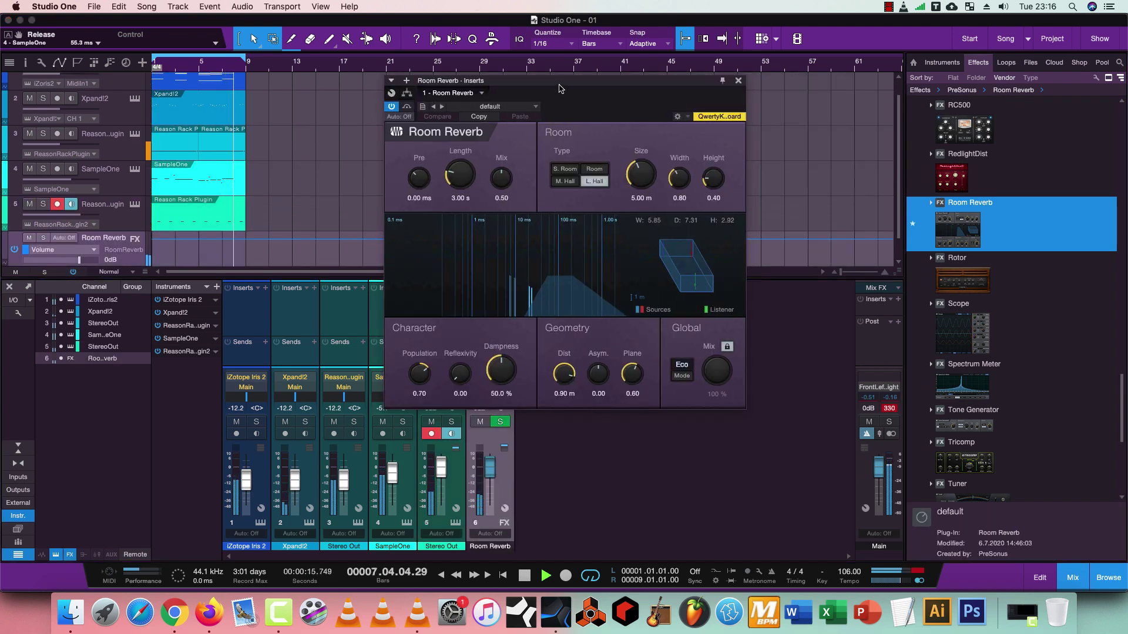
{"action": "left_click_drag", "start_coordinate": [557, 83], "coordinate": [720, 114]}
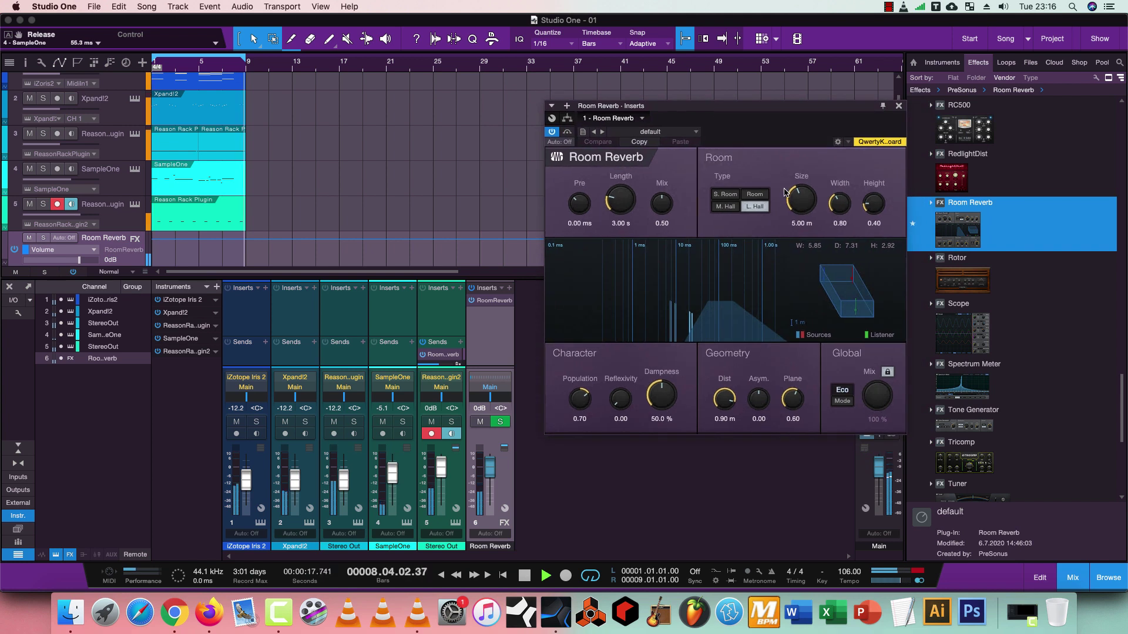
{"action": "left_click_drag", "start_coordinate": [787, 200], "coordinate": [784, 222]}
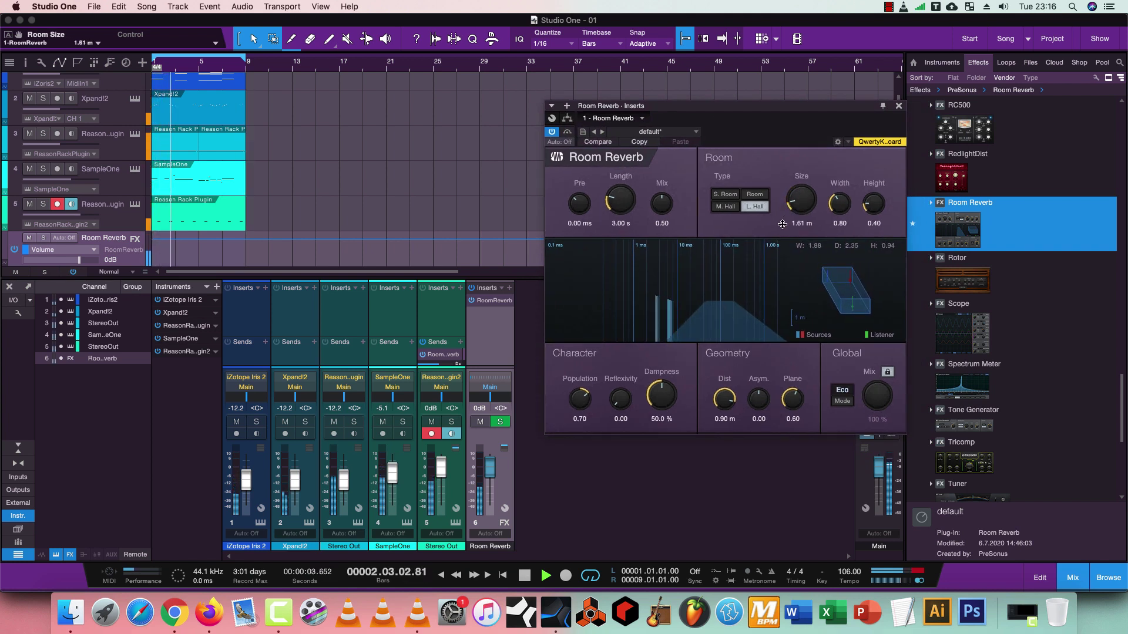
{"action": "left_click_drag", "start_coordinate": [782, 224], "coordinate": [769, 182]}
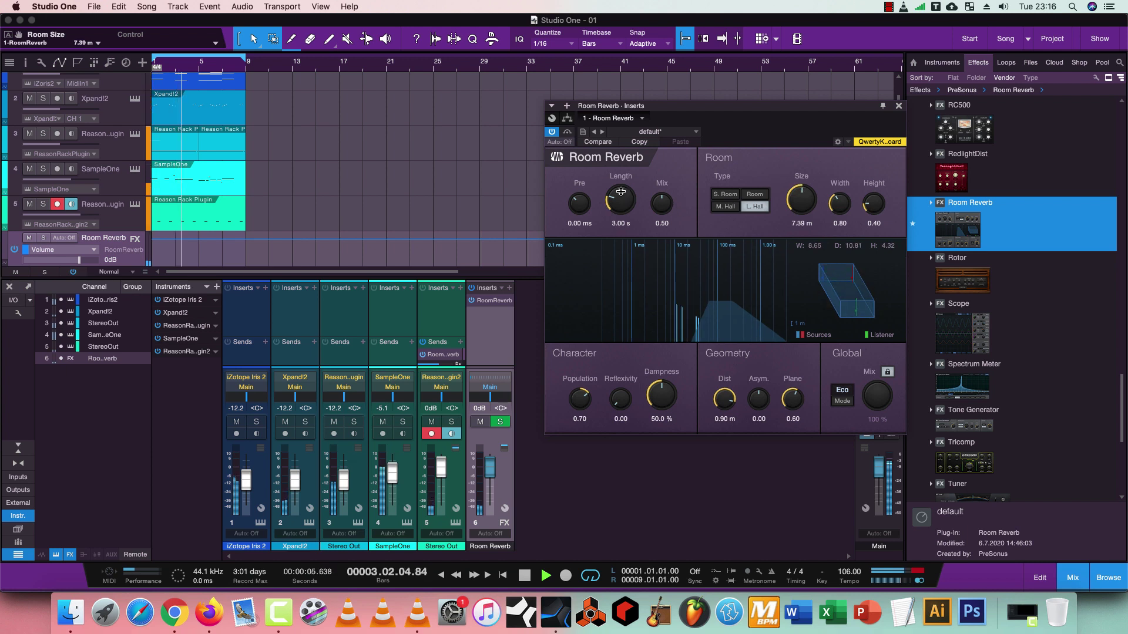
{"action": "left_click_drag", "start_coordinate": [621, 192], "coordinate": [621, 201]}
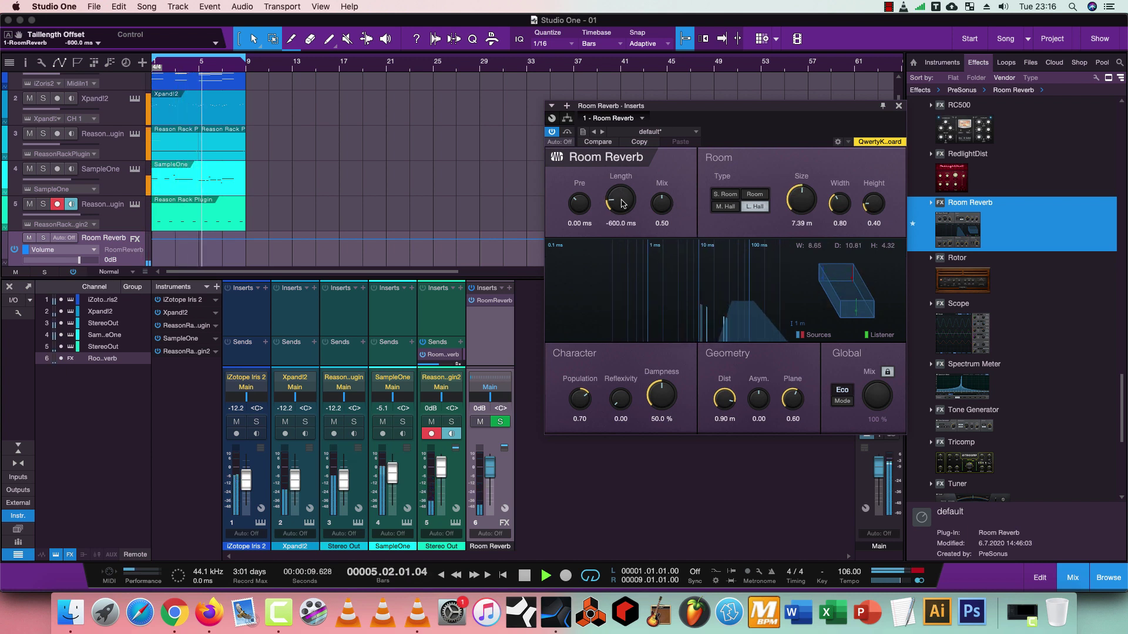
{"action": "left_click_drag", "start_coordinate": [622, 204], "coordinate": [621, 198]}
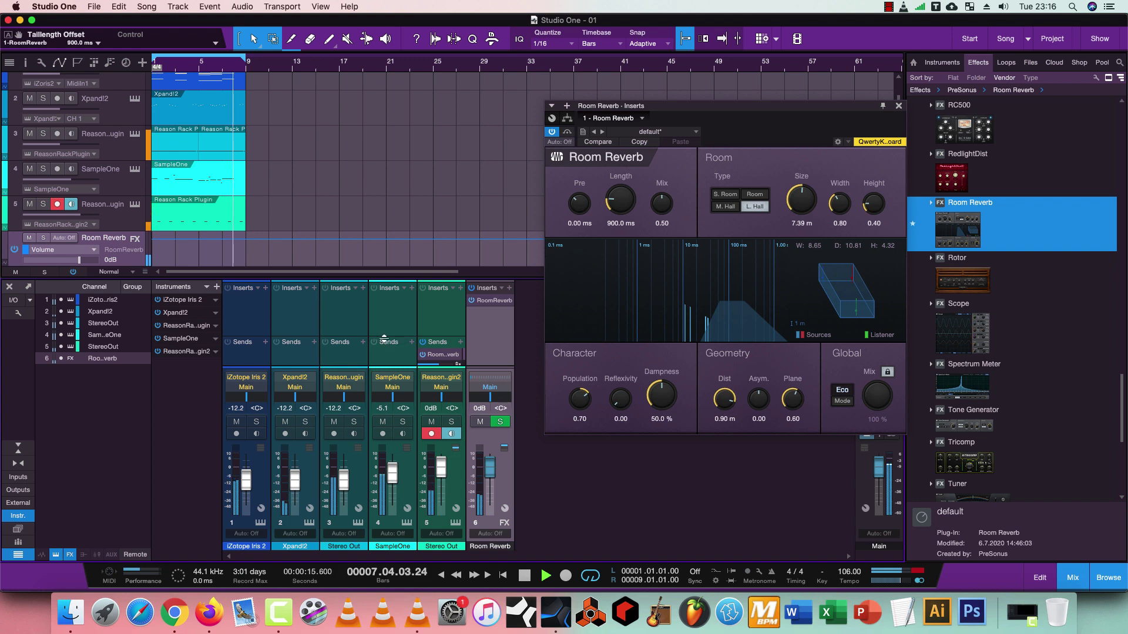
Enlarge the mixer's sends area, lower channel 5's Room Reverb send level to -19.0 dB, and close the reverb window.
{"action": "left_click_drag", "start_coordinate": [385, 333], "coordinate": [385, 321]}
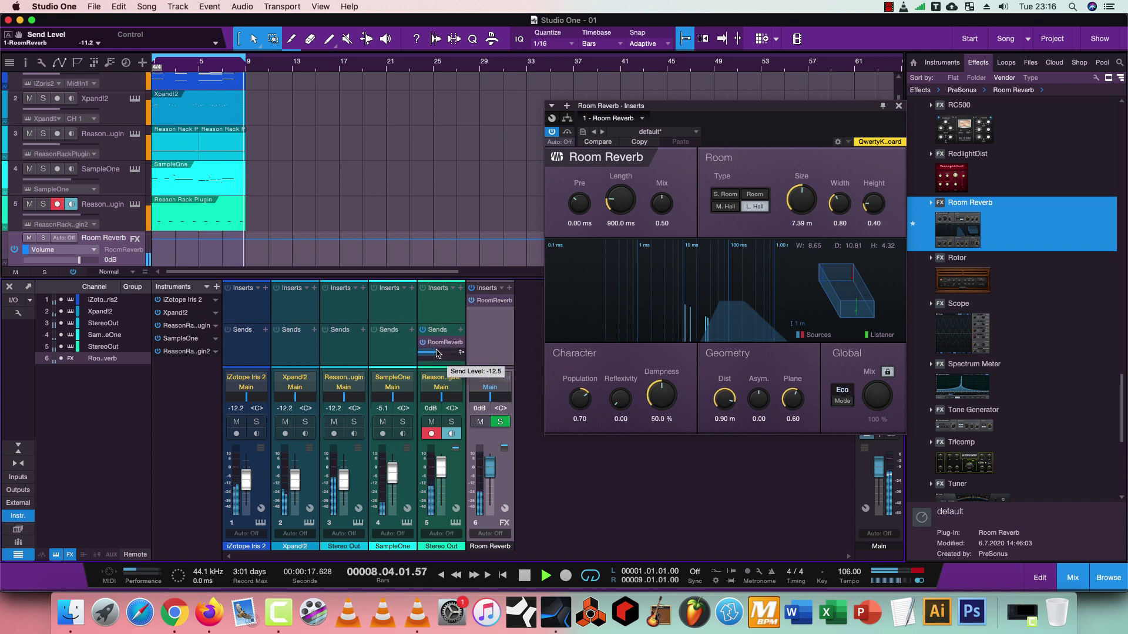
{"action": "scroll", "coordinate": [438, 353], "scroll_direction": "down", "scroll_amount": 3}
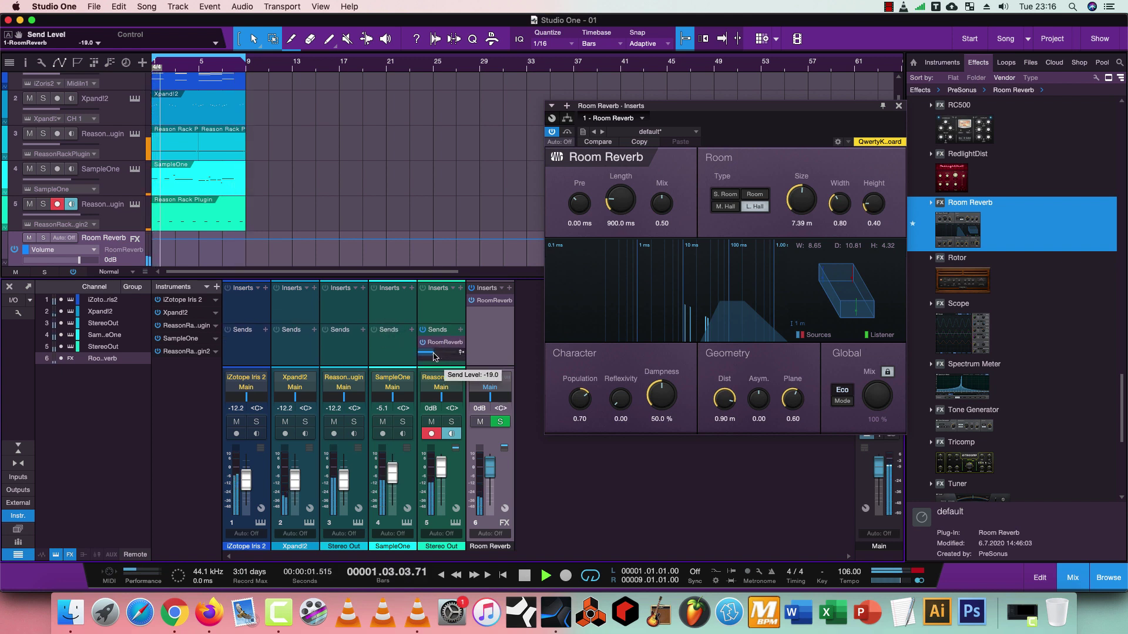
{"action": "left_click", "coordinate": [898, 106]}
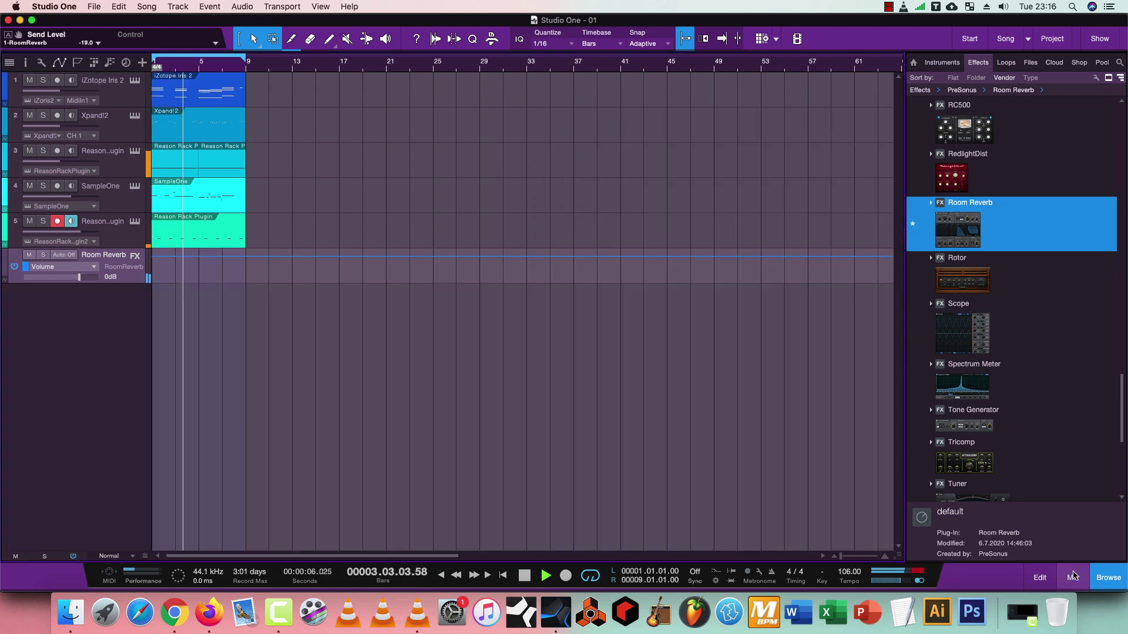
Hide the mixer and place an F3 note at beat 1.3 in the empty Xpand!2 part on track 6.
{"action": "left_click", "coordinate": [1069, 578]}
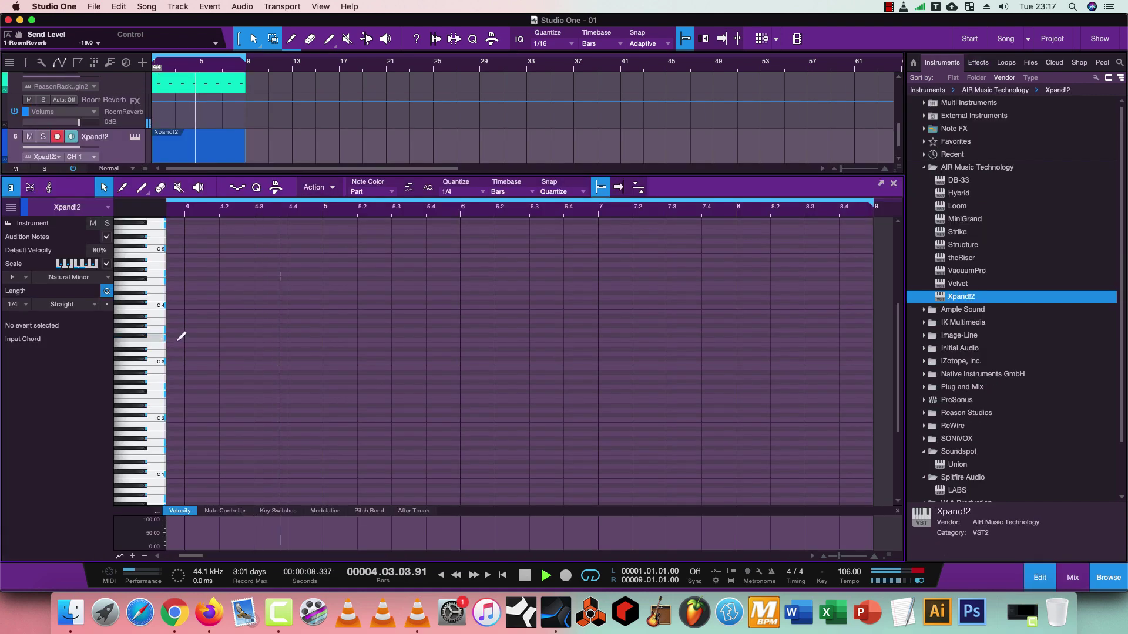
{"action": "double_click", "coordinate": [176, 341]}
{"action": "left_click", "coordinate": [521, 577]}
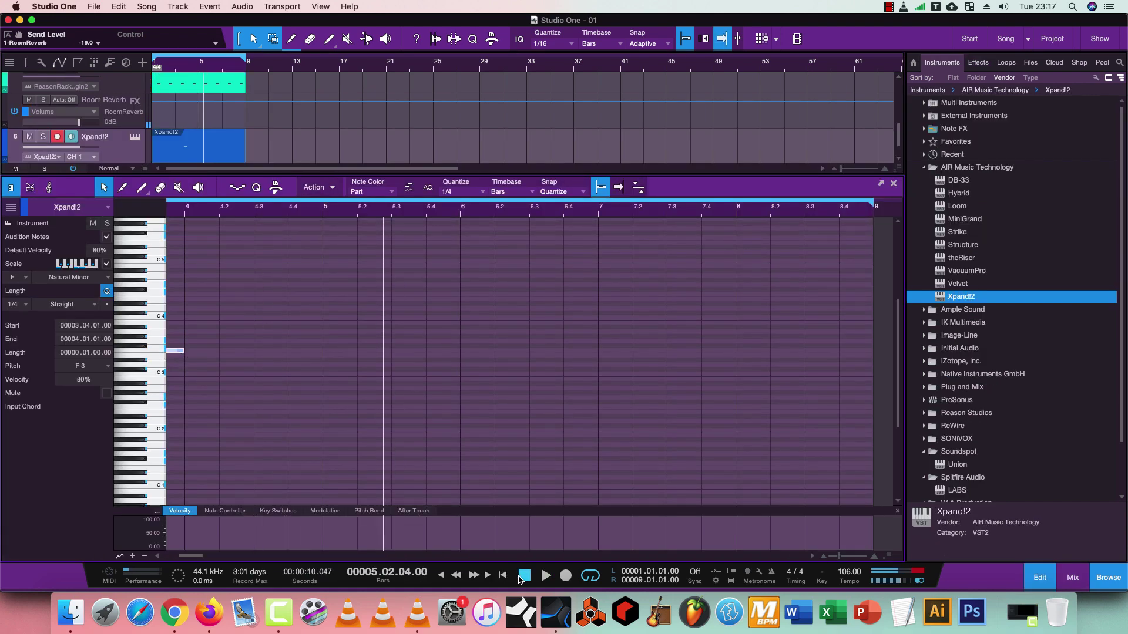
{"action": "left_click_drag", "start_coordinate": [195, 556], "coordinate": [180, 556]}
{"action": "key", "text": "space"}
{"action": "key", "text": "space"}
{"action": "left_click_drag", "start_coordinate": [548, 351], "coordinate": [256, 354]}
{"action": "key", "text": "space"}
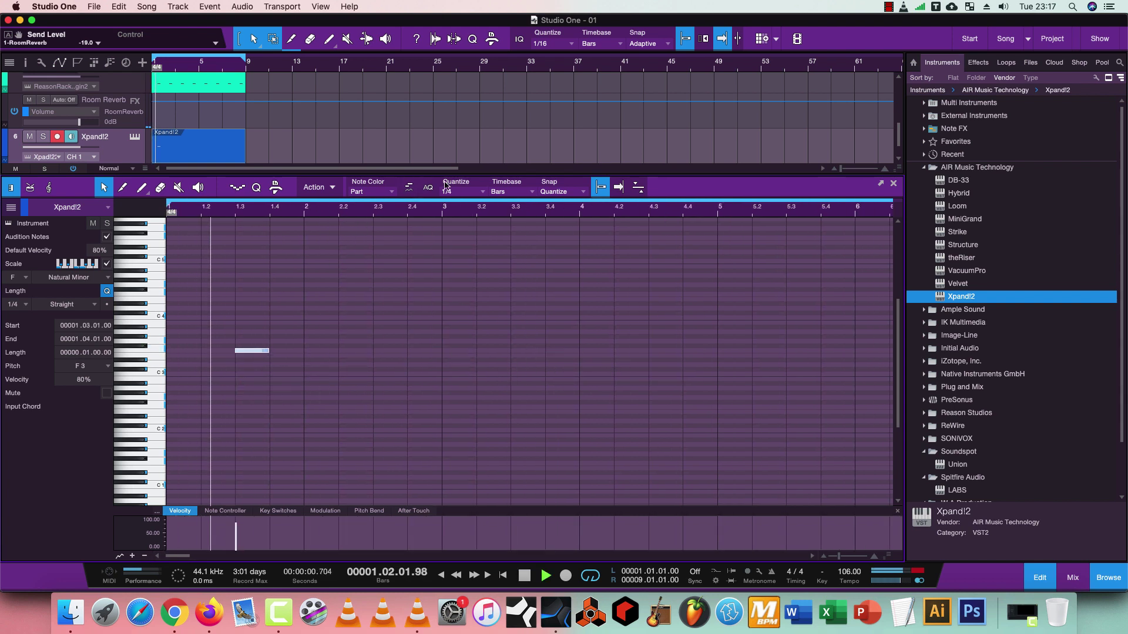
Set the note editor's quantize value to 1/8 and shorten the F3 note at 1.3 to an eighth note.
{"action": "left_click", "coordinate": [464, 191]}
{"action": "left_click", "coordinate": [542, 217]}
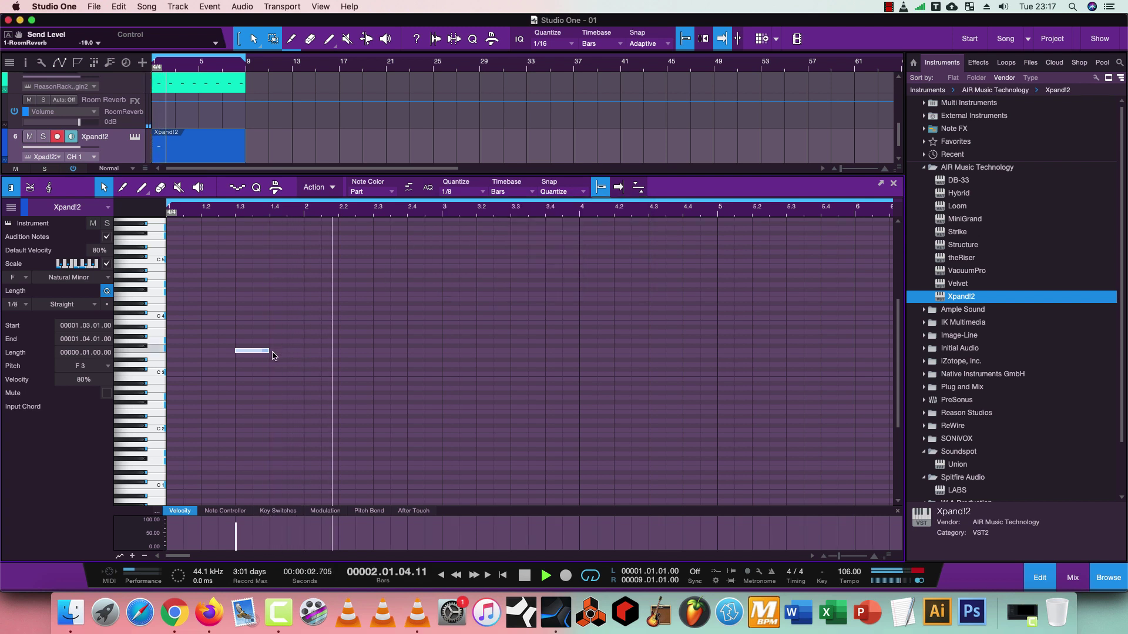
{"action": "key", "text": "space"}
{"action": "key", "text": "space"}
{"action": "left_click_drag", "start_coordinate": [269, 351], "coordinate": [256, 352]}
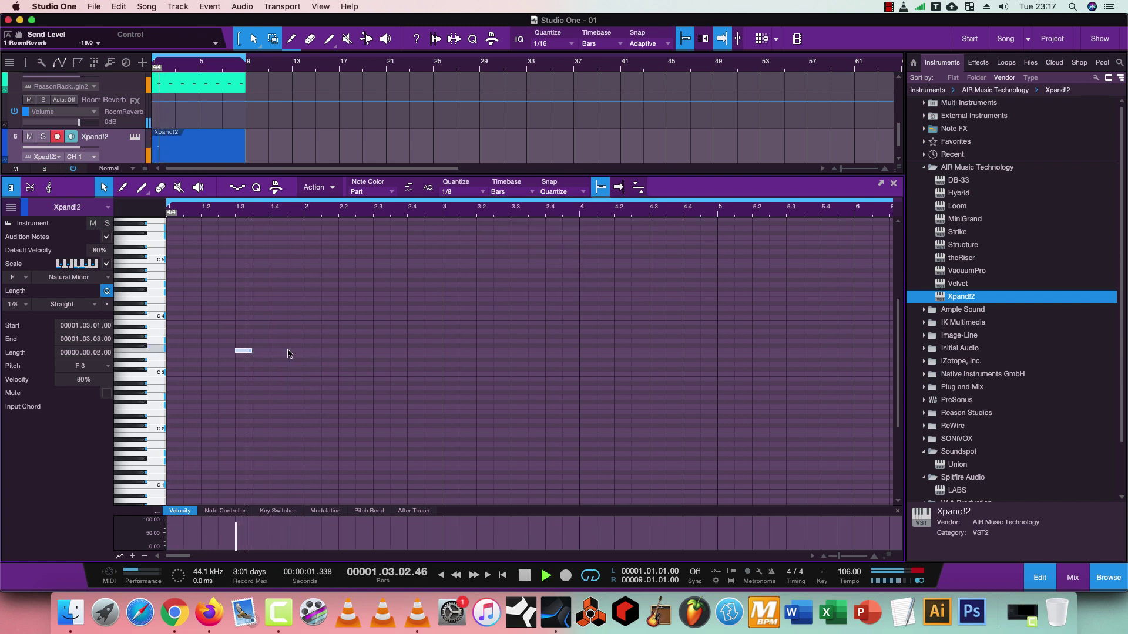
{"action": "key", "text": "space"}
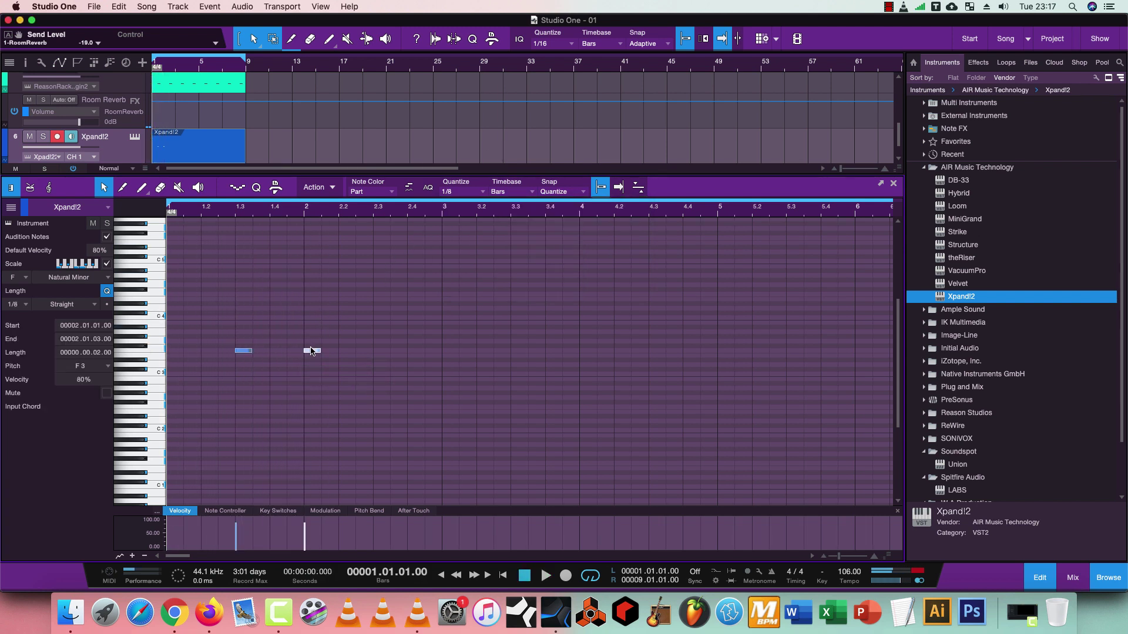
Continue the melody with eighth notes G3 at 2.1 and G#3 at 2.3.
{"action": "left_click_drag", "start_coordinate": [311, 351], "coordinate": [312, 342]}
{"action": "key", "text": "space"}
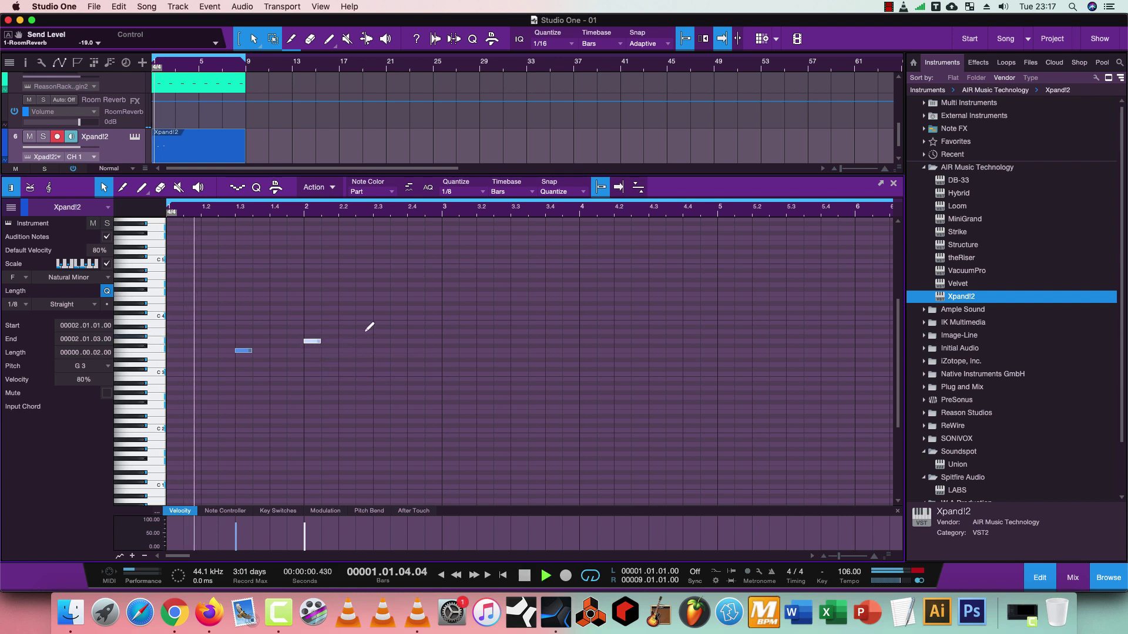
{"action": "left_click", "coordinate": [360, 336]}
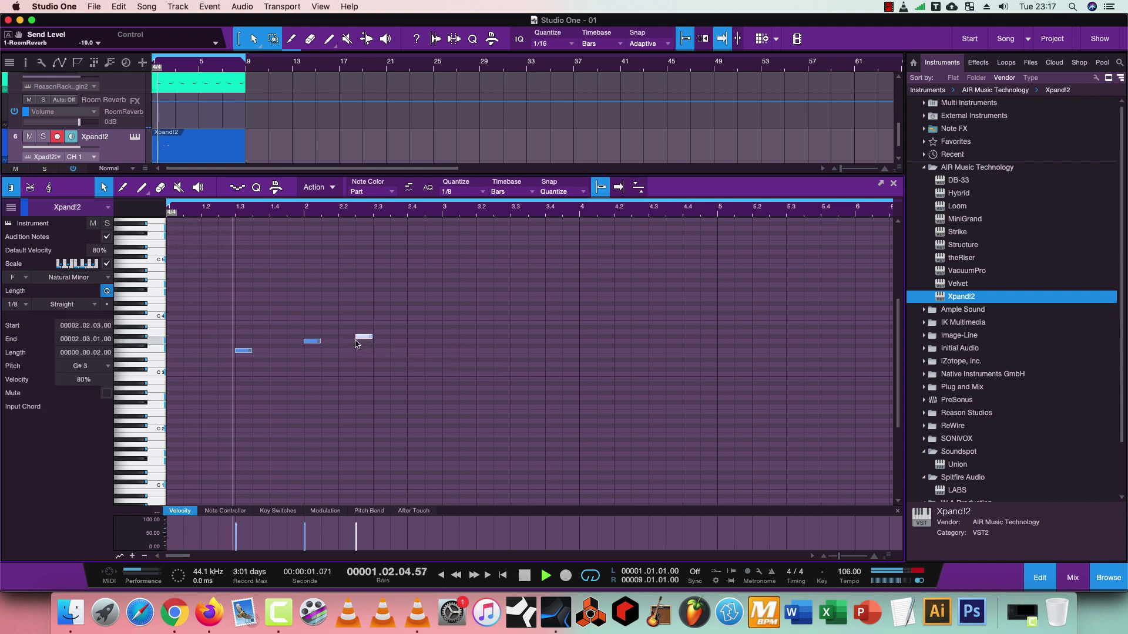
{"action": "mouse_move", "coordinate": [359, 337]}
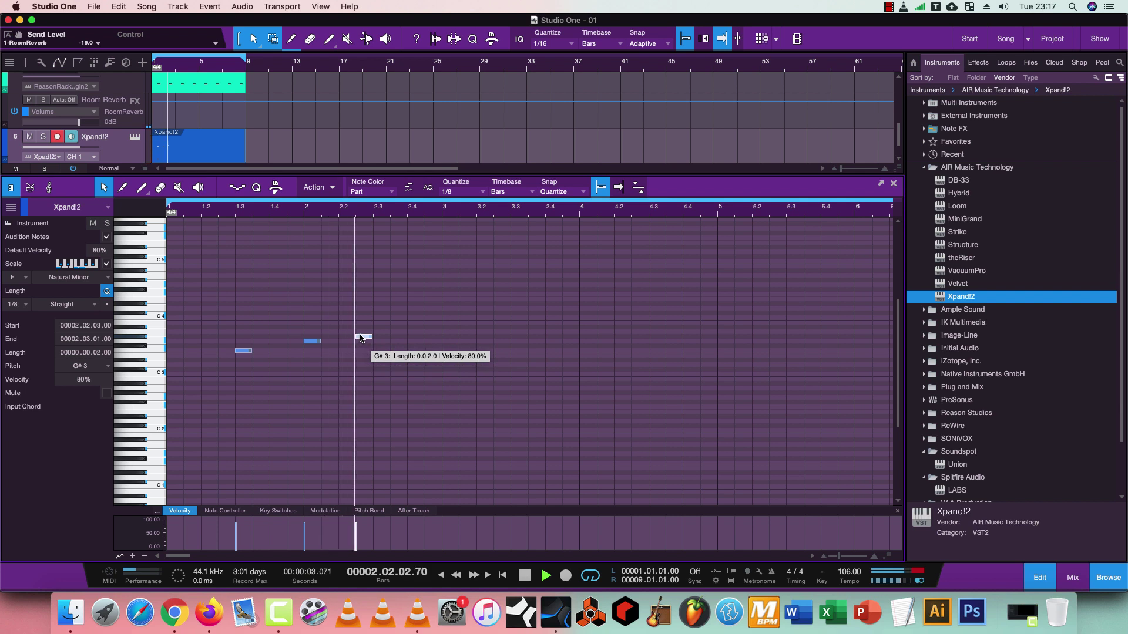
{"action": "left_click_drag", "start_coordinate": [359, 336], "coordinate": [377, 337]}
{"action": "left_click", "coordinate": [522, 577]}
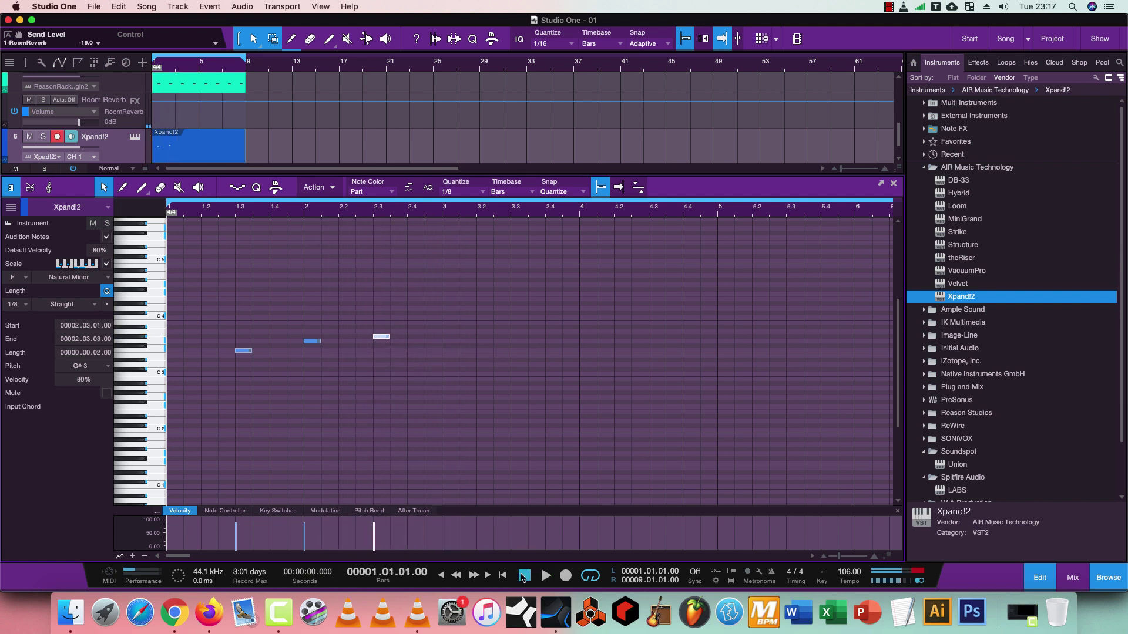
Add an eighth-note F3 at 5.3 in the Xpand!2 part and play it back.
{"action": "key", "text": "space"}
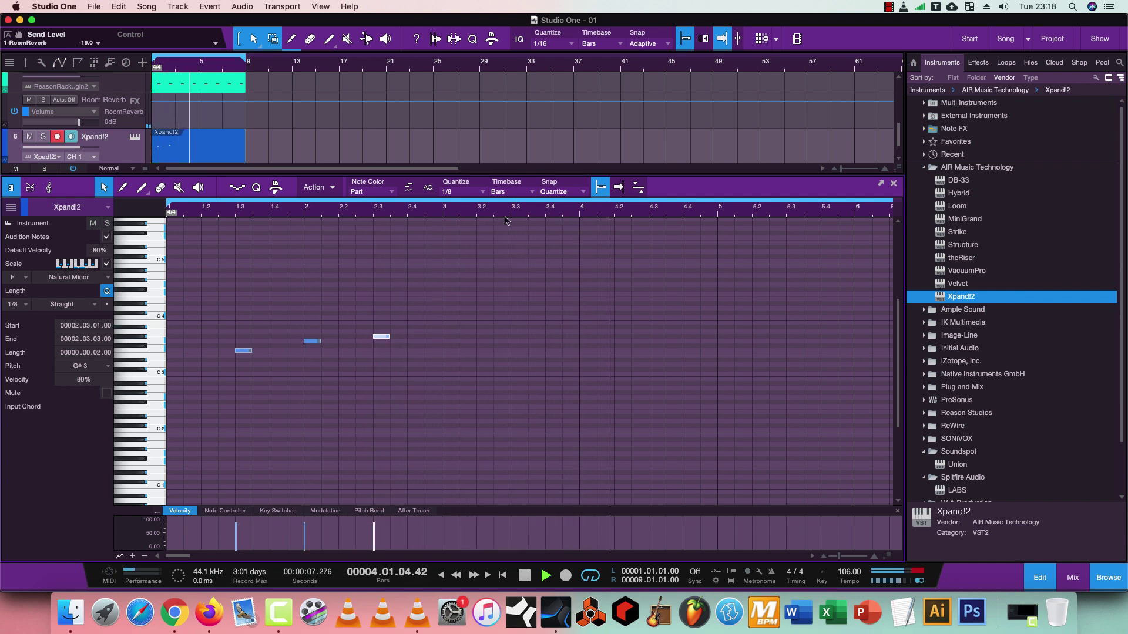
{"action": "scroll", "coordinate": [489, 209], "scroll_direction": "down", "scroll_amount": 1}
{"action": "scroll", "coordinate": [488, 208], "scroll_direction": "down", "scroll_amount": 3}
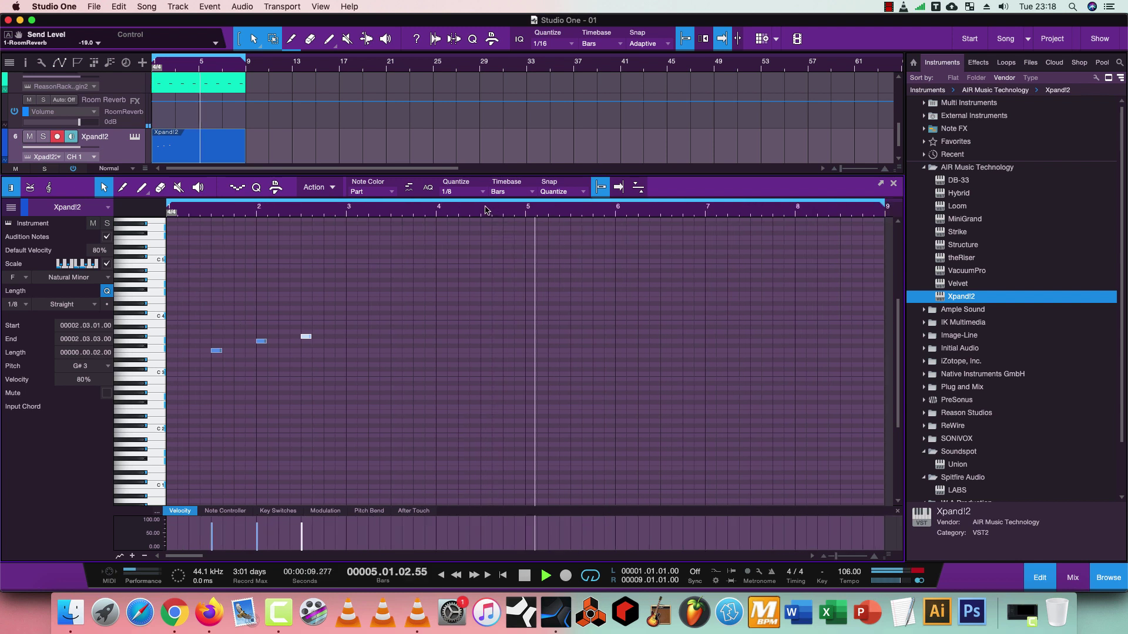
{"action": "key", "text": "space"}
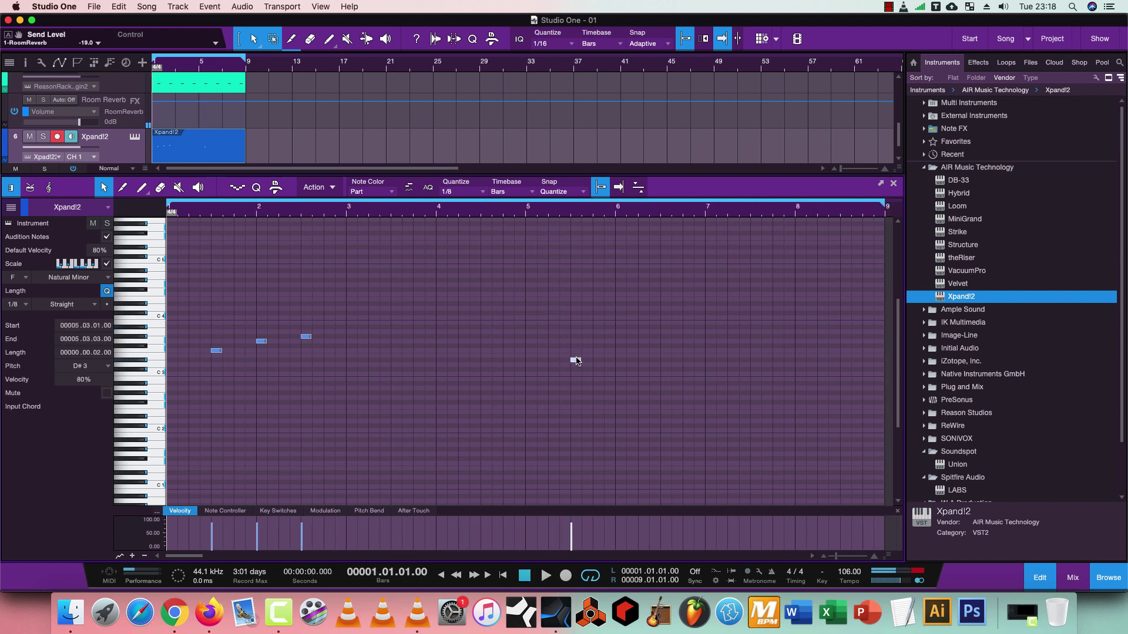
{"action": "left_click_drag", "start_coordinate": [576, 361], "coordinate": [576, 354]}
{"action": "left_click", "coordinate": [499, 214]}
{"action": "key", "text": "space"}
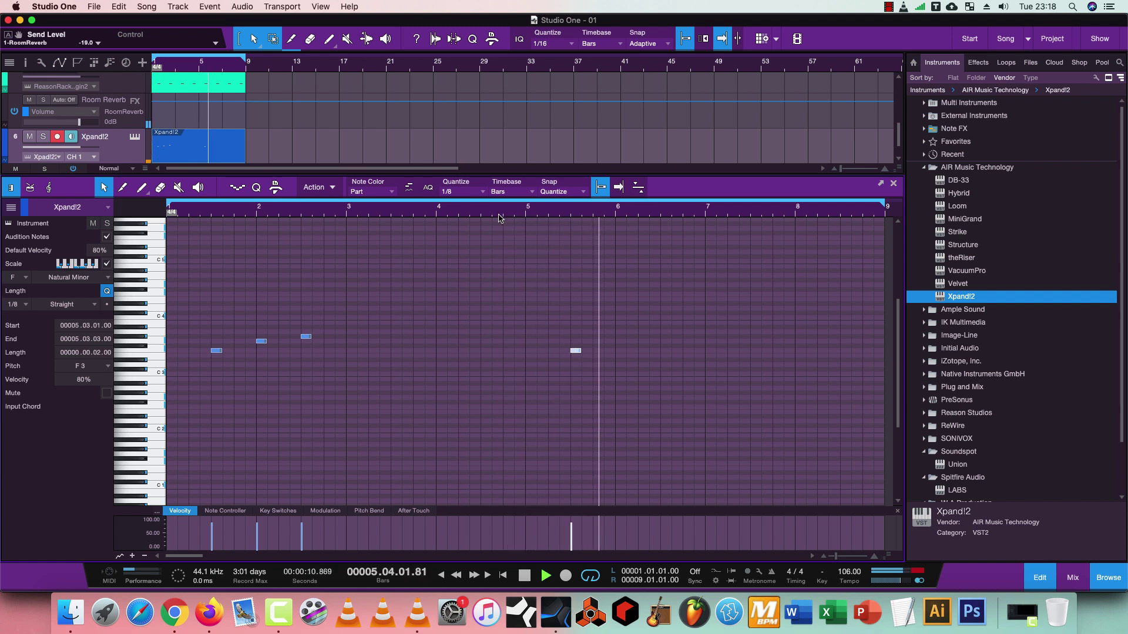
Add an eighth-note D#3 at 6.3 and listen to the melody.
{"action": "key", "text": "space"}
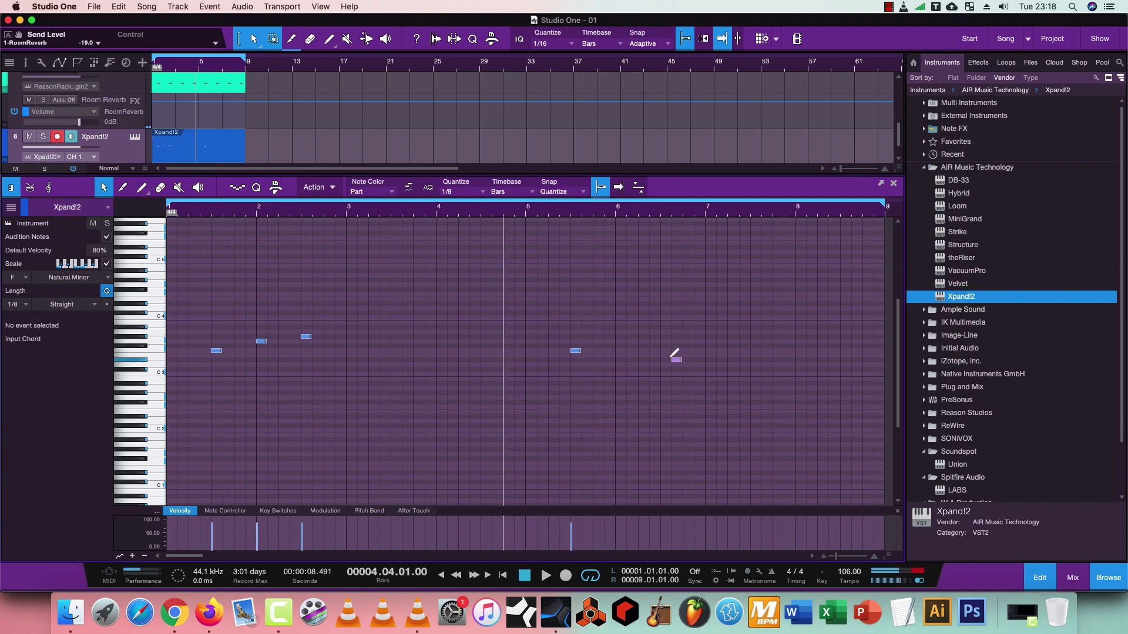
{"action": "left_click", "coordinate": [676, 361]}
{"action": "left_click_drag", "start_coordinate": [675, 362], "coordinate": [663, 362]}
{"action": "key", "text": "space"}
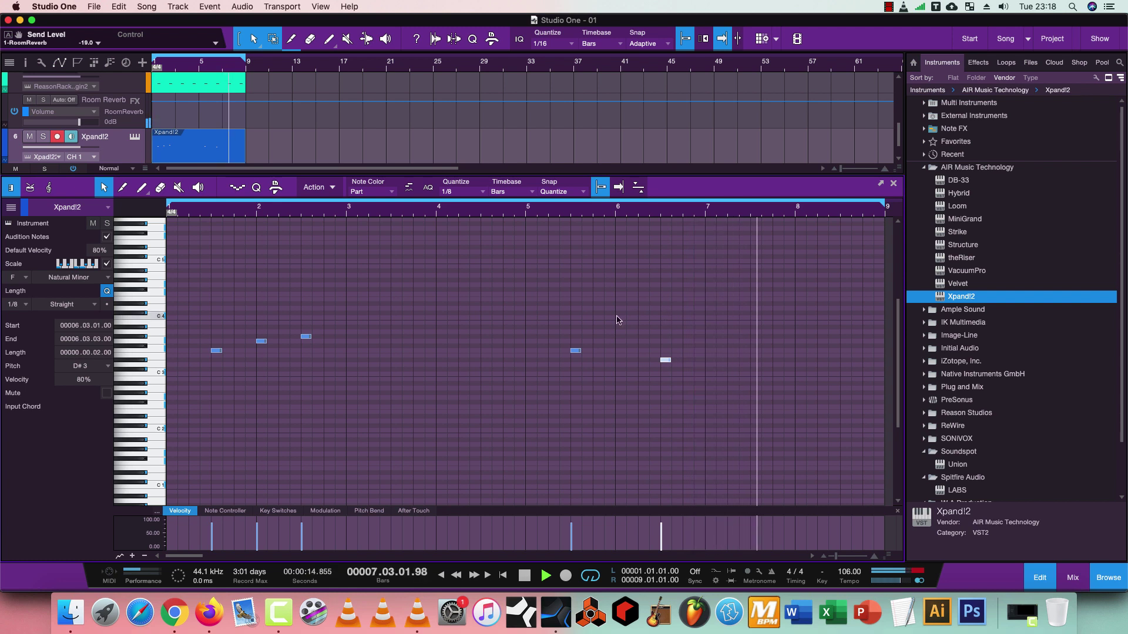
Copy the three opening notes to start at 7.3, and duplicate the whole melody one octave higher, from F4.
{"action": "key", "text": "space"}
{"action": "key", "text": "super+a"}
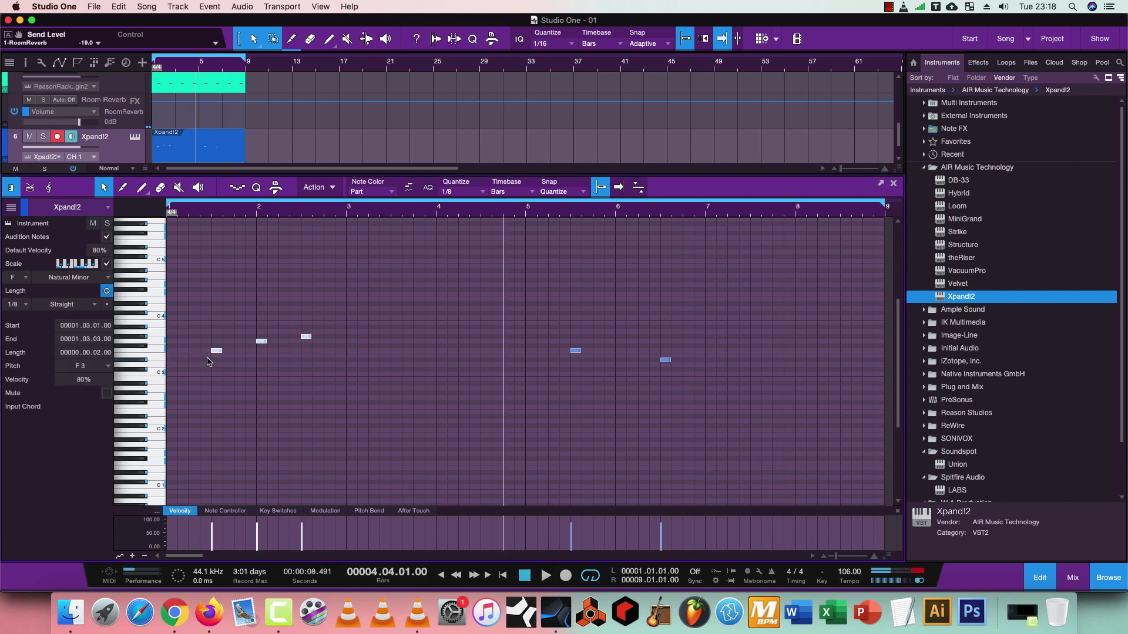
{"action": "key", "text": "d"}
{"action": "left_click_drag", "start_coordinate": [398, 352], "coordinate": [760, 351]}
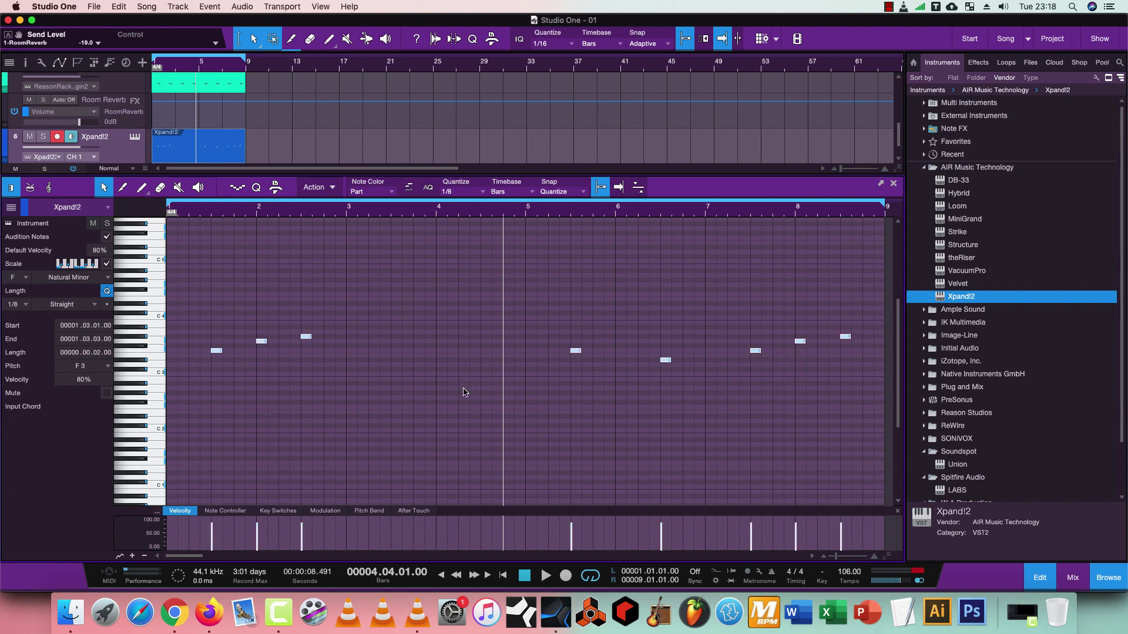
{"action": "left_click_drag", "start_coordinate": [216, 352], "coordinate": [217, 298]}
{"action": "key", "text": "space"}
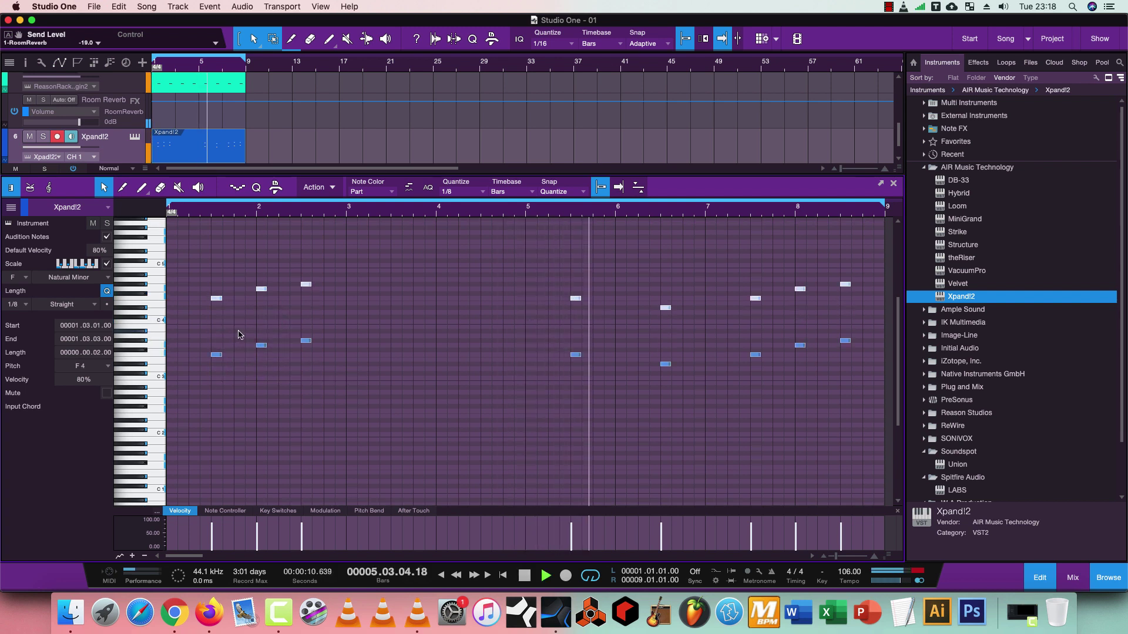
Audition string presets on track 6's Xpand!2, load +09 Big Pizz Strings, and close the instrument window and note editor.
{"action": "left_click", "coordinate": [134, 137]}
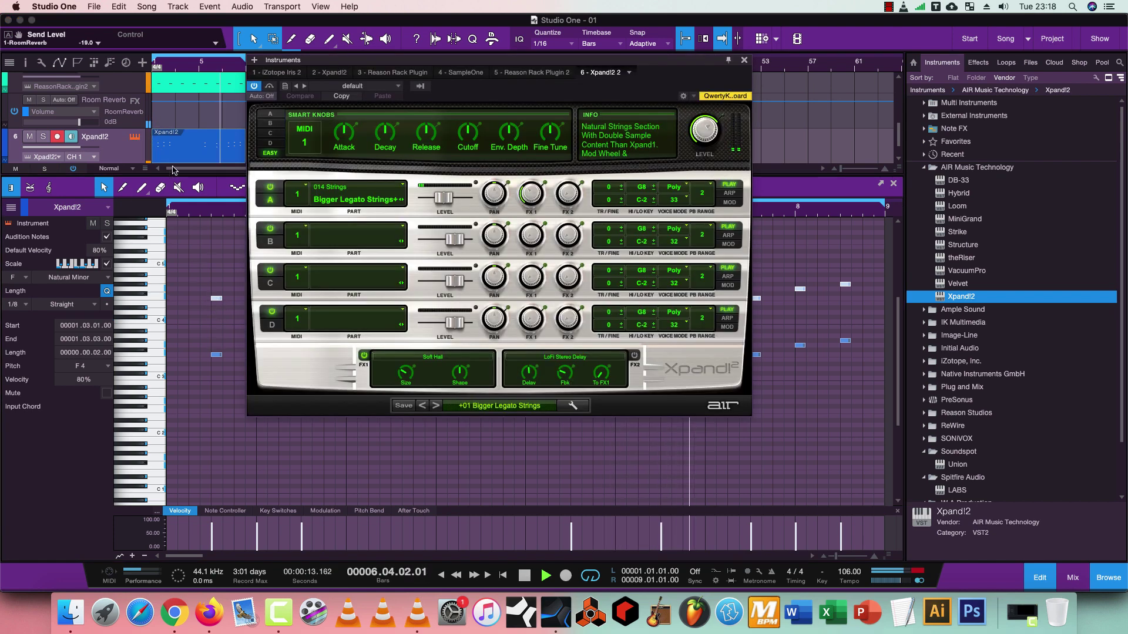
{"action": "left_click", "coordinate": [436, 404]}
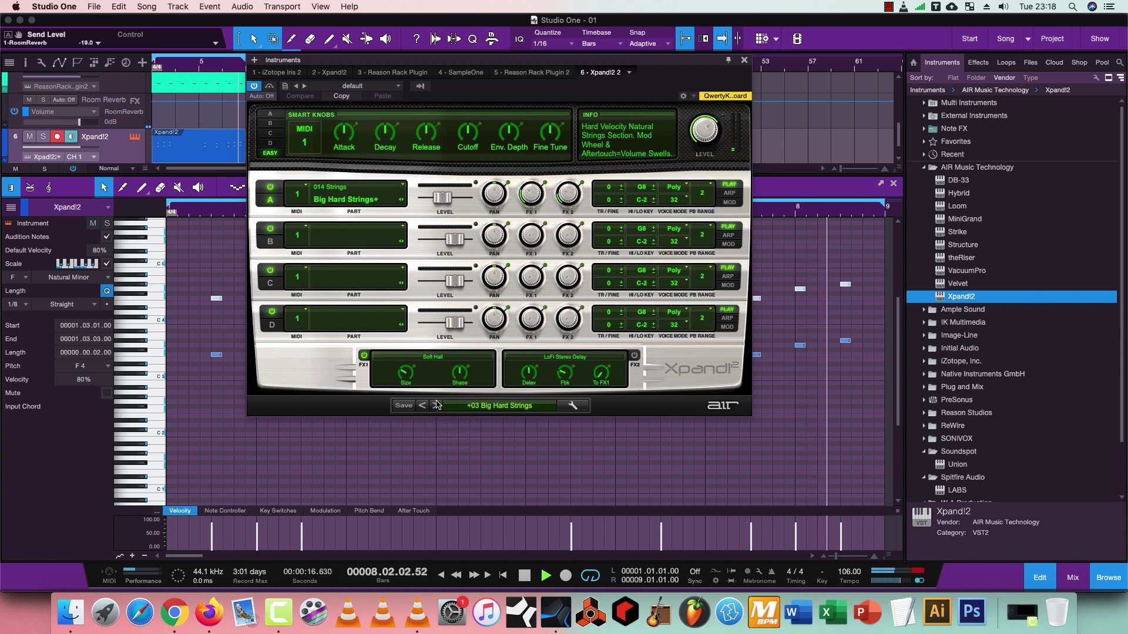
{"action": "left_click", "coordinate": [436, 405]}
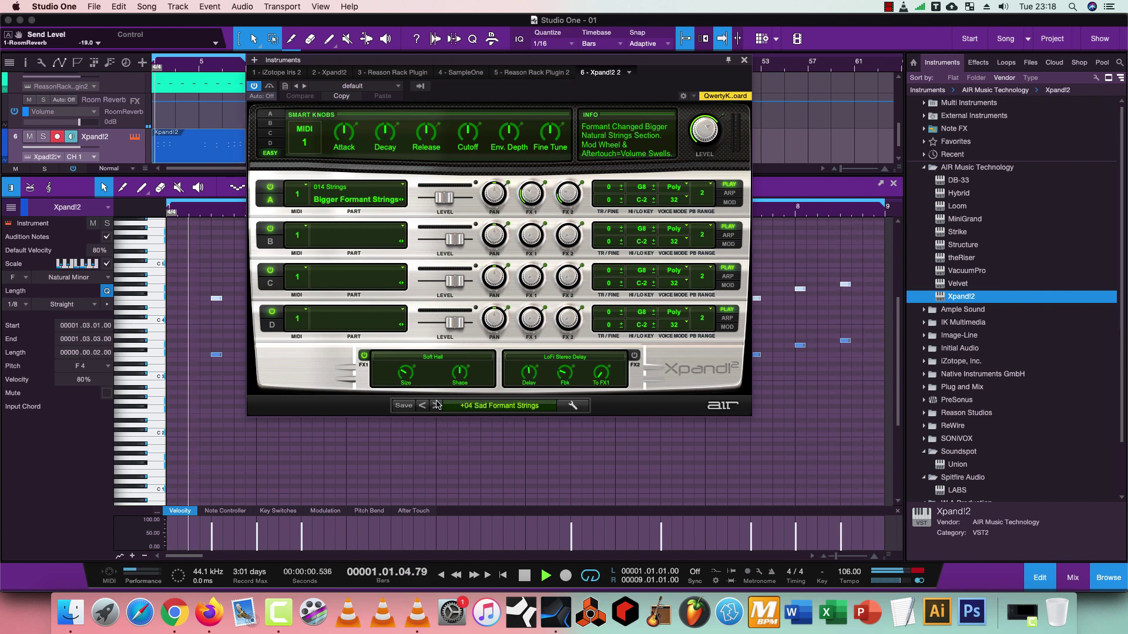
{"action": "left_click", "coordinate": [436, 404]}
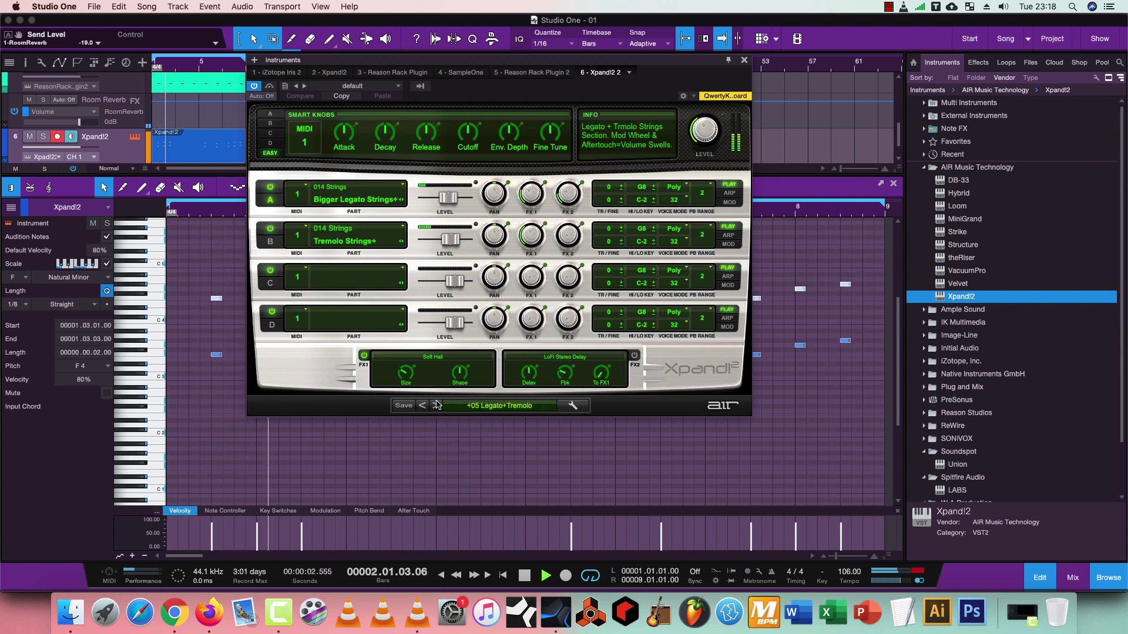
{"action": "left_click", "coordinate": [436, 404]}
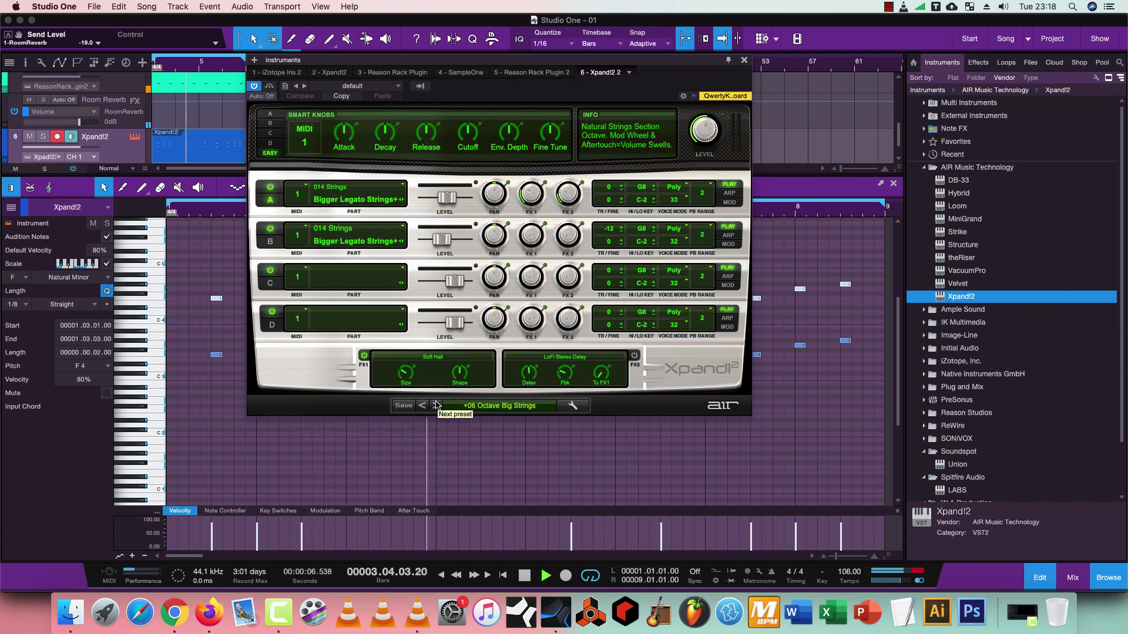
{"action": "left_click", "coordinate": [435, 405]}
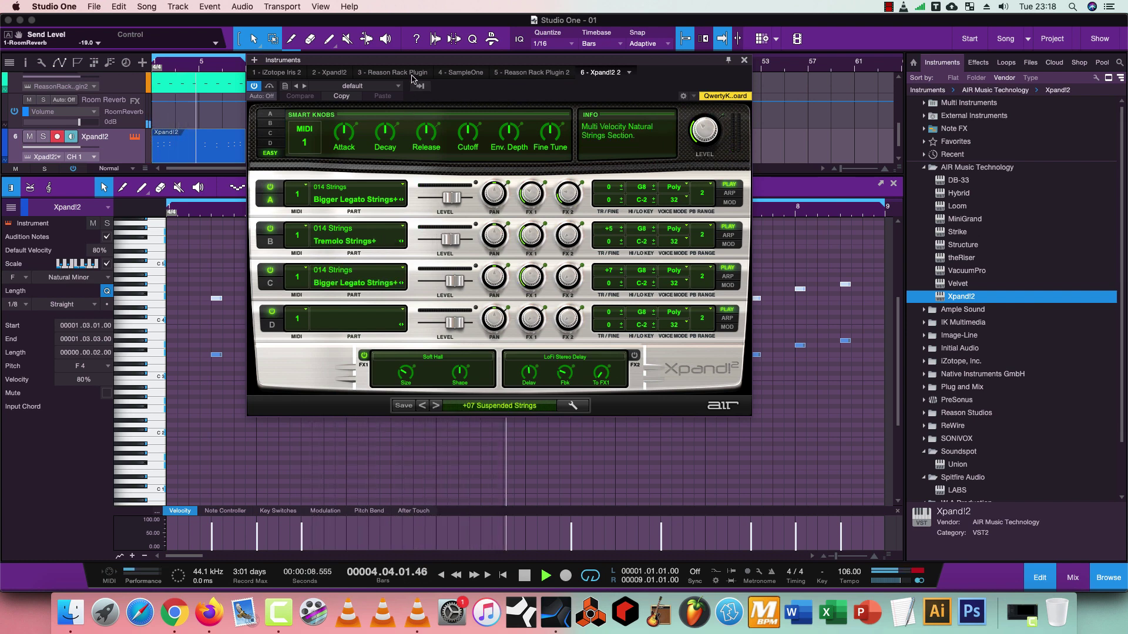
{"action": "left_click", "coordinate": [435, 406]}
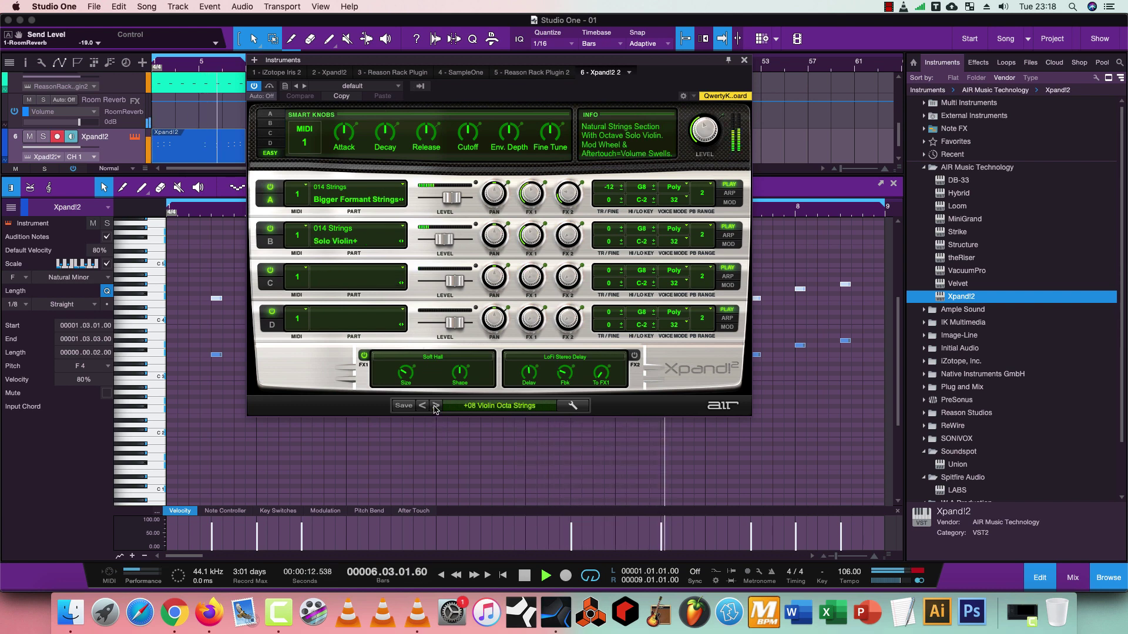
{"action": "left_click", "coordinate": [436, 405]}
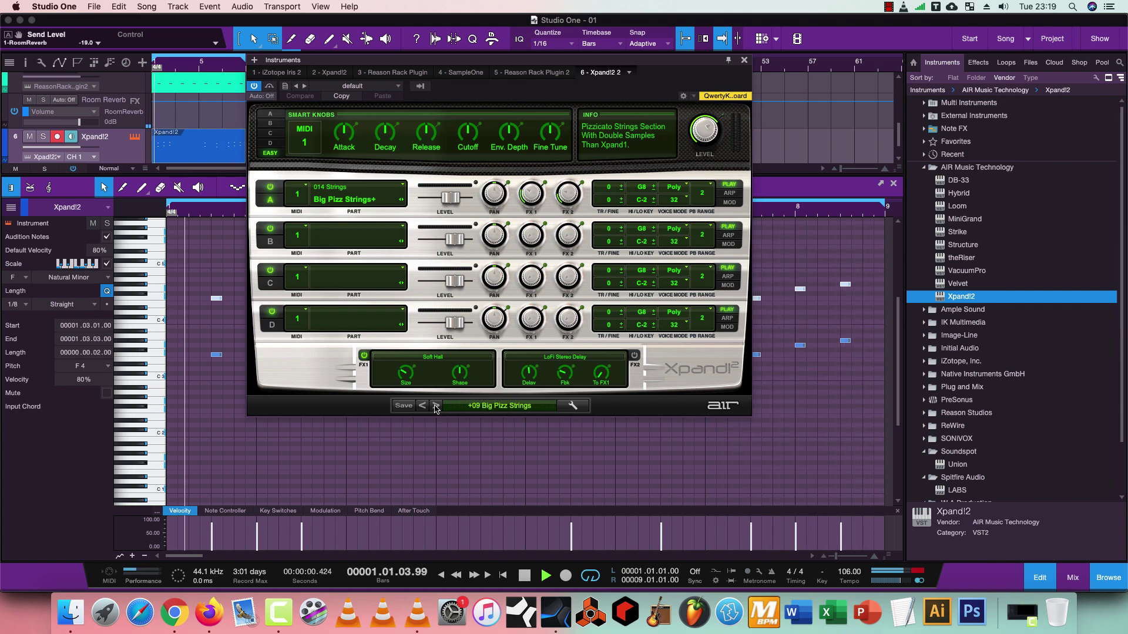
{"action": "left_click", "coordinate": [743, 61]}
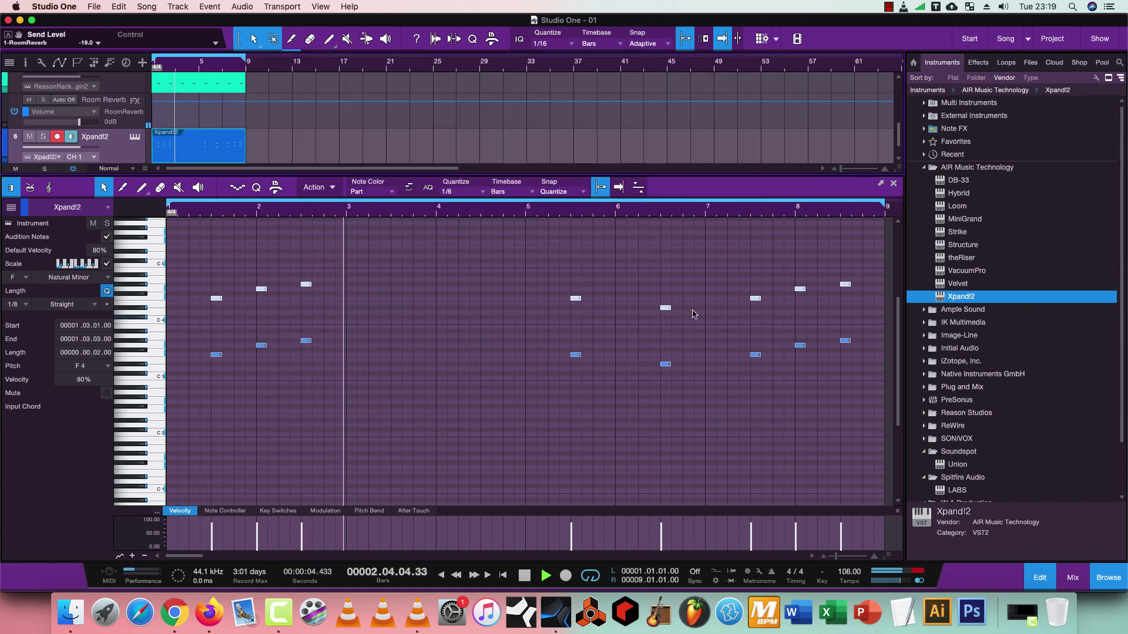
{"action": "left_click", "coordinate": [693, 315]}
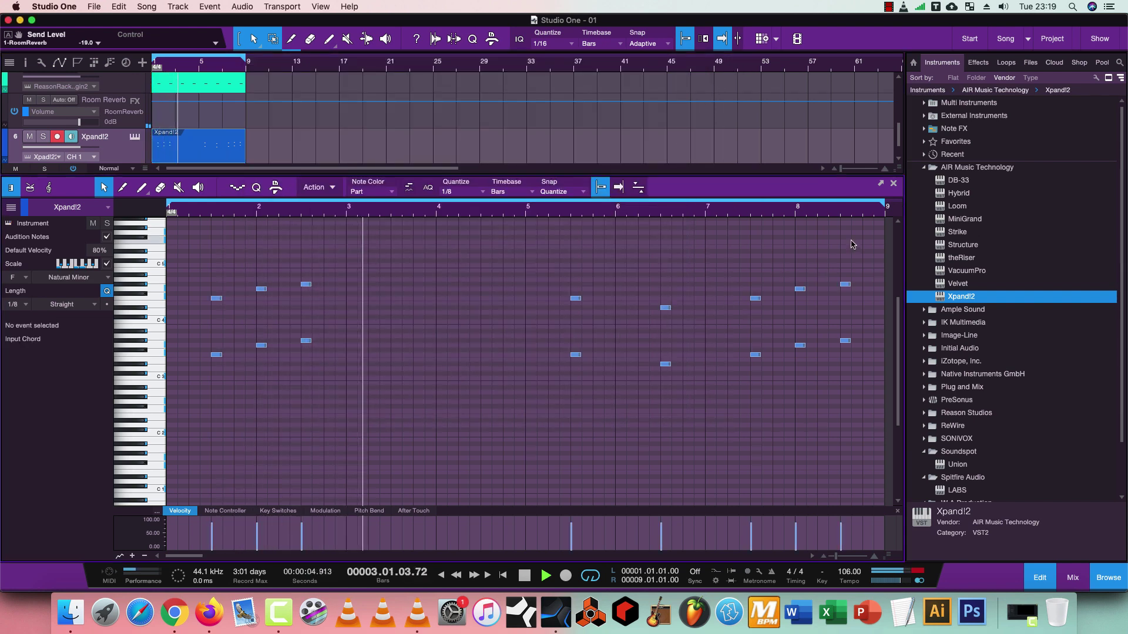
{"action": "left_click", "coordinate": [894, 185]}
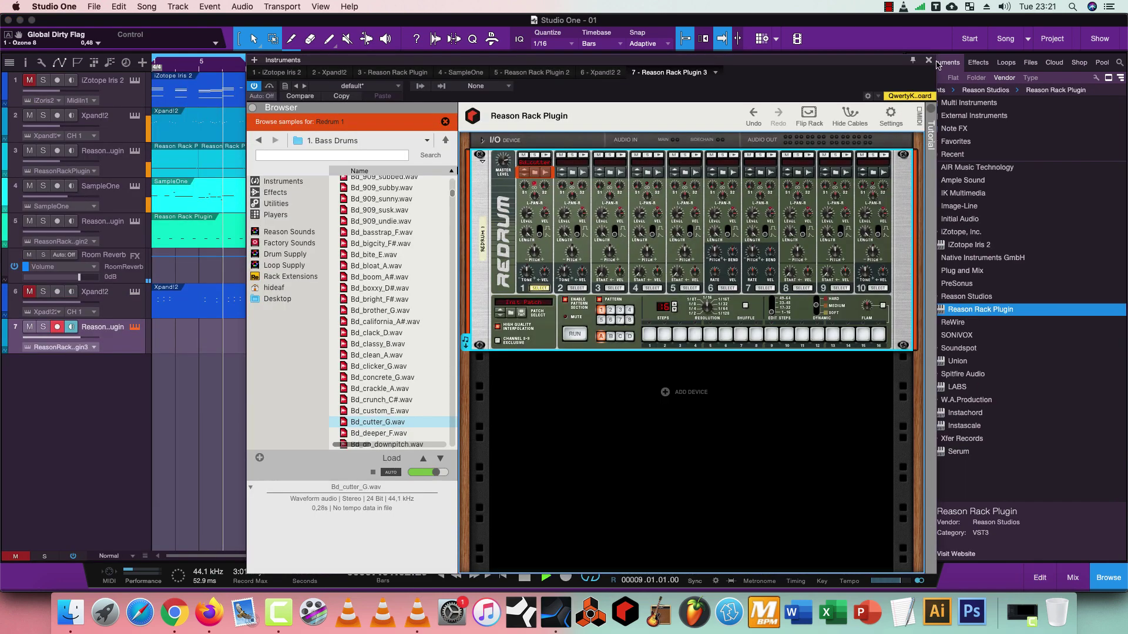
Copy the SampleOne bass part onto the third Reason Rack track (track 7) and open the copy for note editing.
{"action": "left_click", "coordinate": [929, 60]}
{"action": "left_click", "coordinate": [187, 211]}
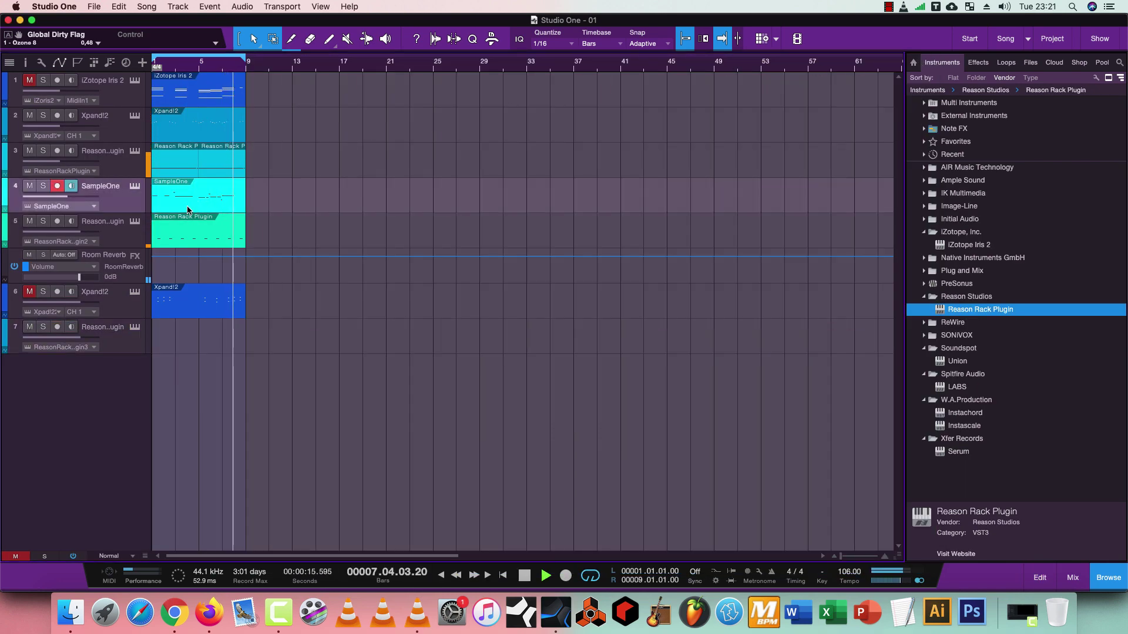
{"action": "left_click_drag", "start_coordinate": [188, 207], "coordinate": [186, 342]}
{"action": "double_click", "coordinate": [186, 342]}
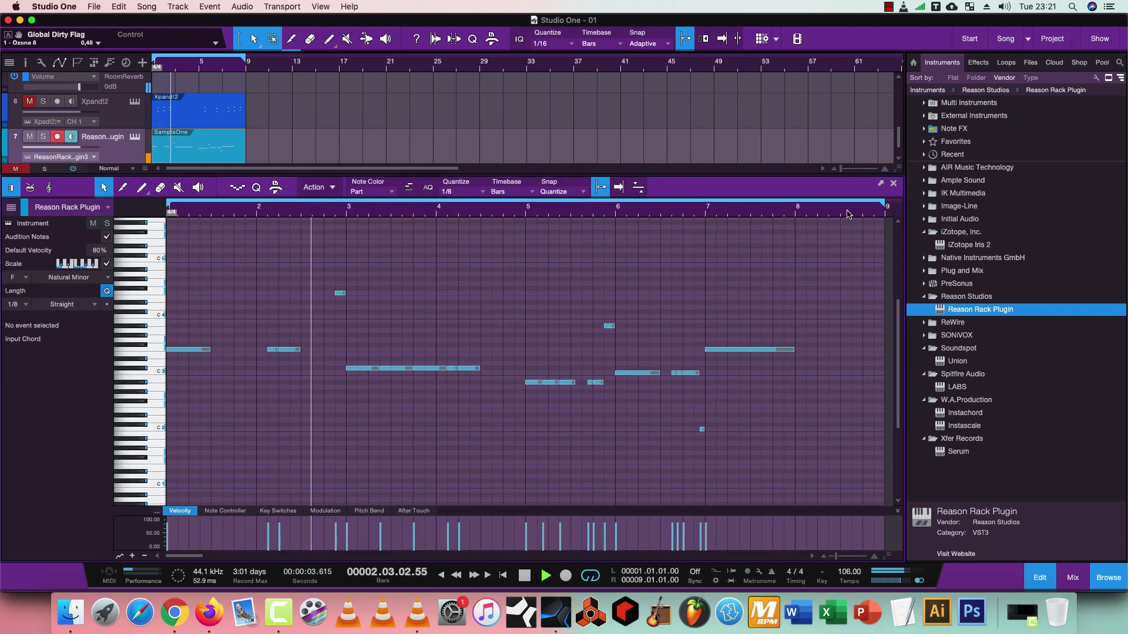
Transpose all the copied bass notes on track 7 to the single pitch C1.
{"action": "left_click", "coordinate": [698, 215]}
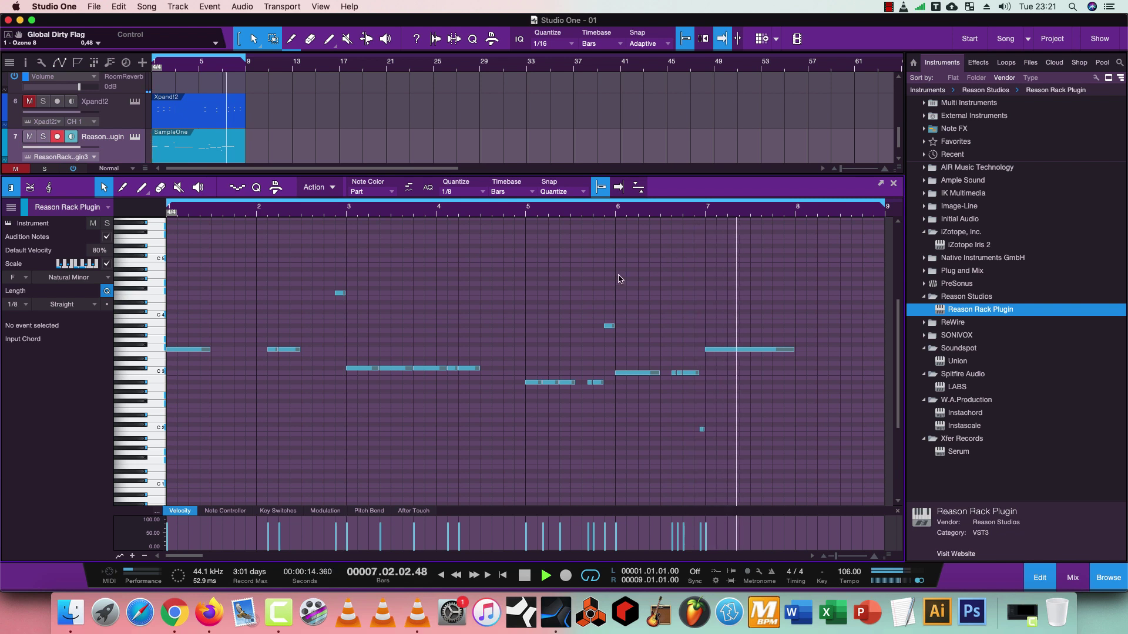
{"action": "key", "text": "super+a"}
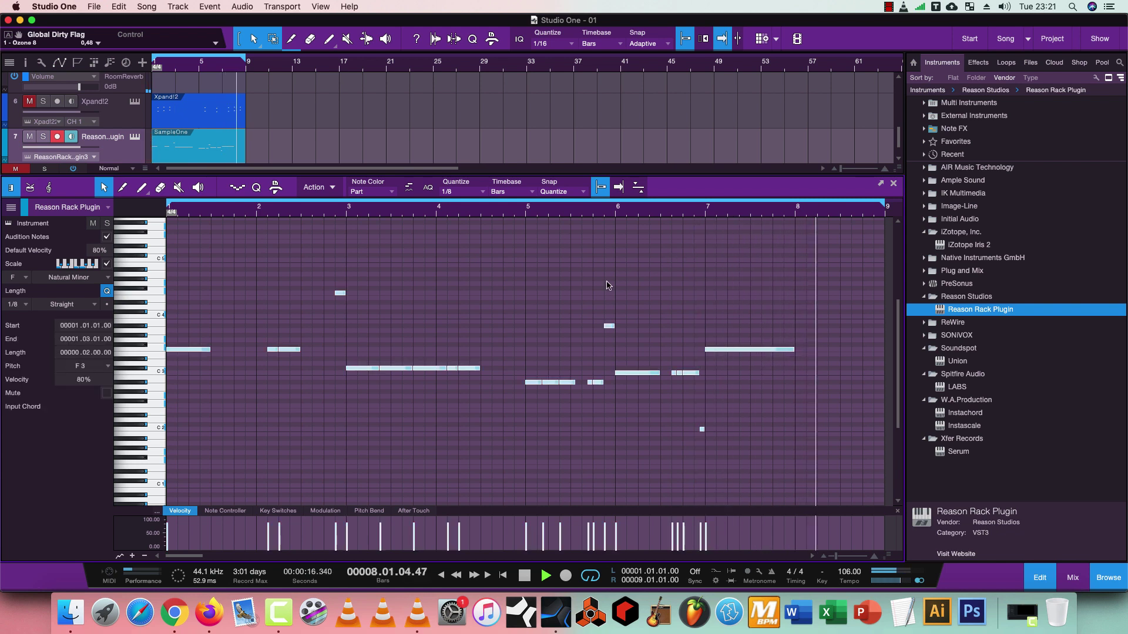
{"action": "right_click", "coordinate": [446, 371]}
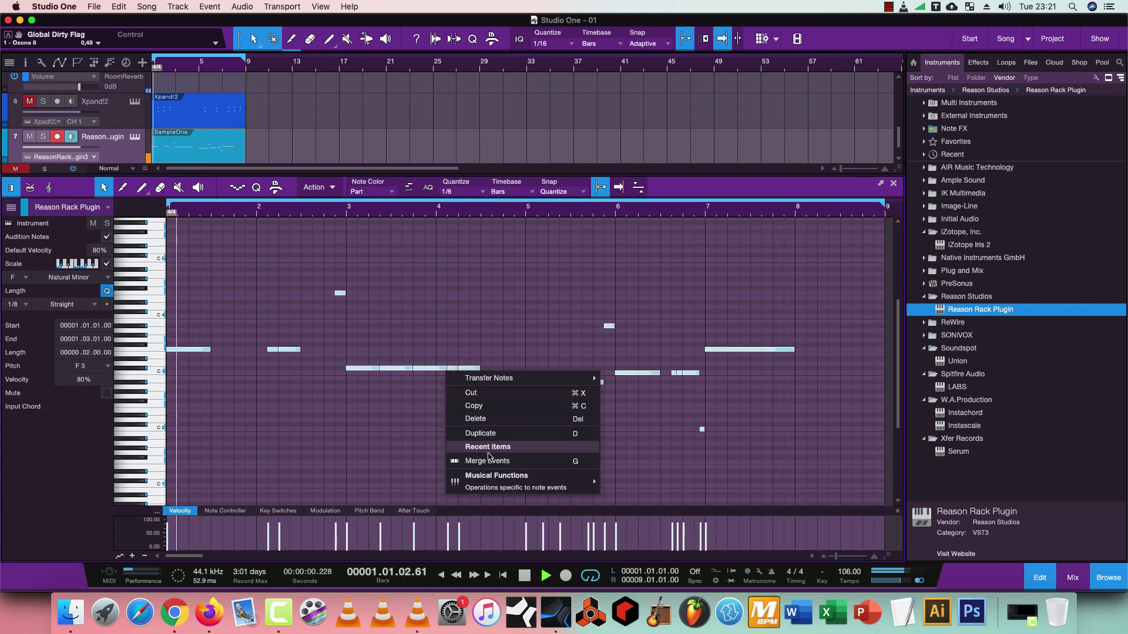
{"action": "mouse_move", "coordinate": [494, 484]}
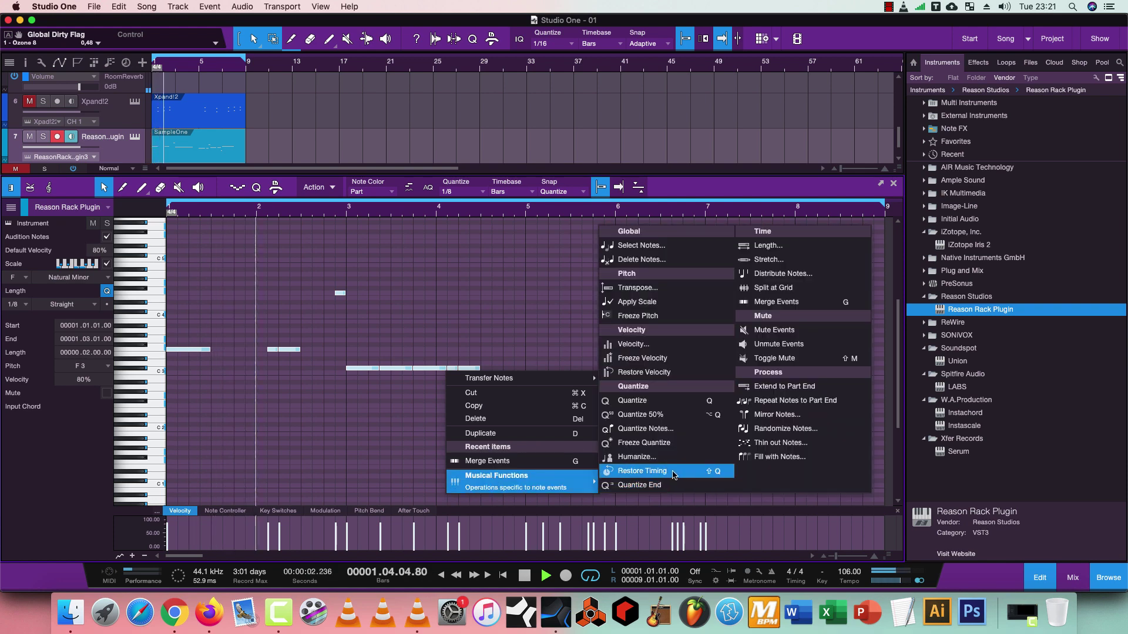
{"action": "left_click", "coordinate": [639, 289]}
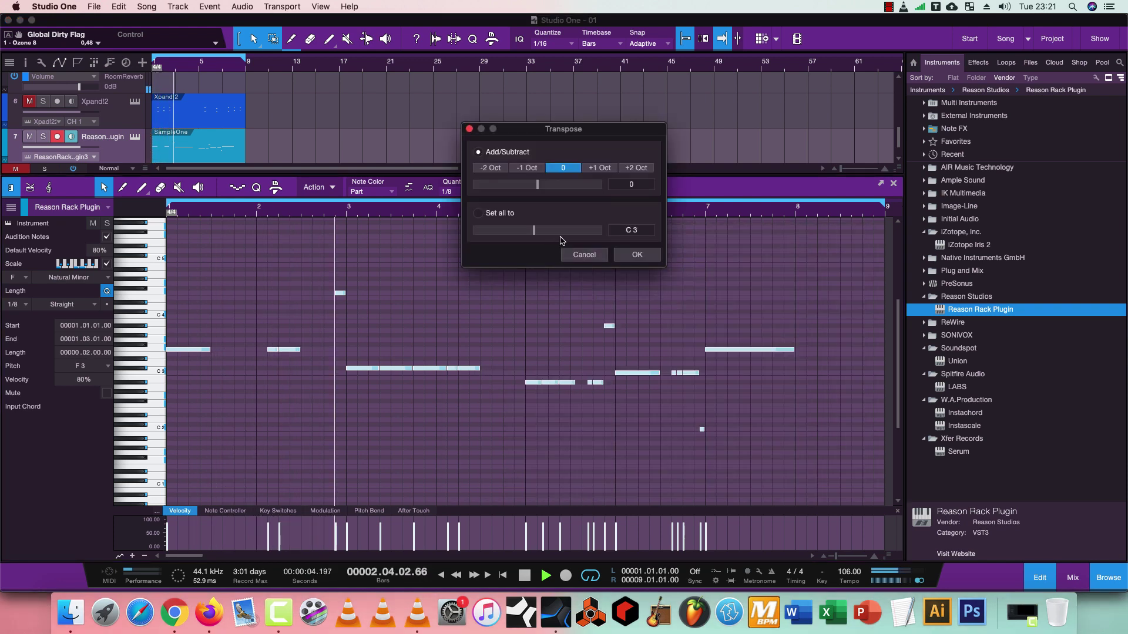
{"action": "left_click", "coordinate": [480, 214]}
{"action": "left_click", "coordinate": [611, 232]}
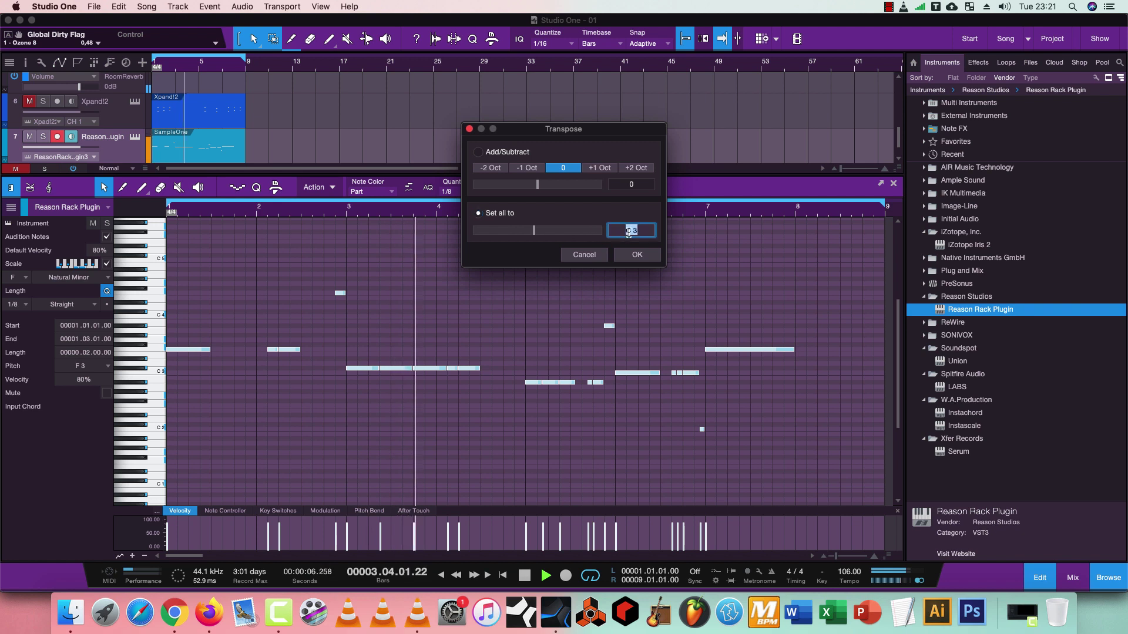
{"action": "type", "text": "c1"}
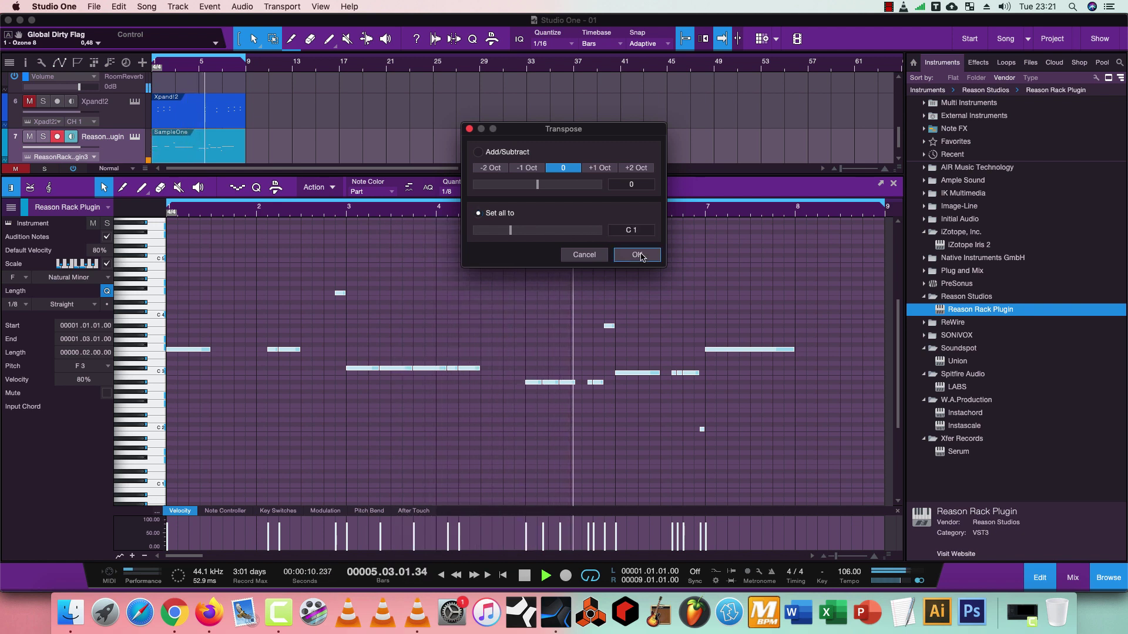
{"action": "left_click", "coordinate": [636, 255]}
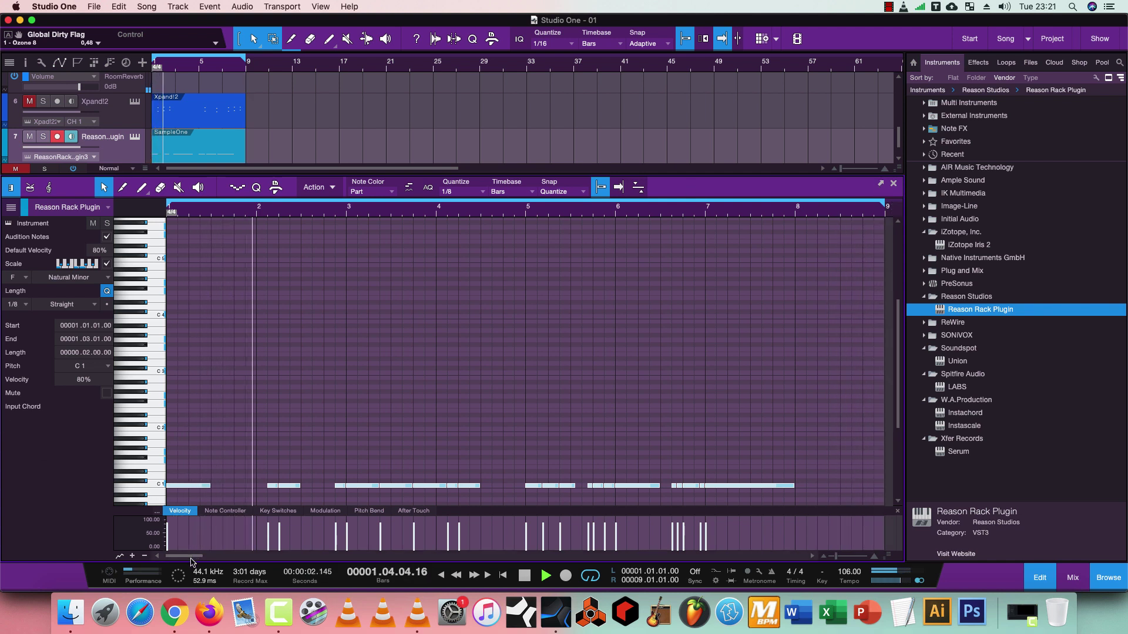
Open track 7's Reason Rack instrument, check the bass drum sample on Redrum channel 1, and close the instrument window.
{"action": "left_click", "coordinate": [134, 137]}
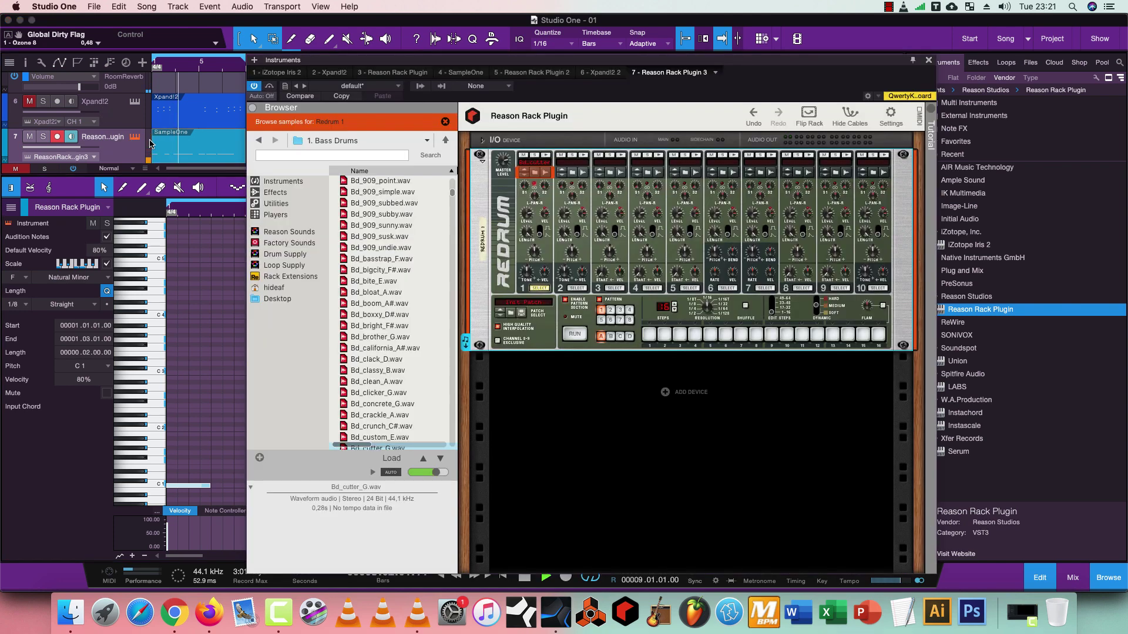
{"action": "left_click", "coordinate": [525, 175]}
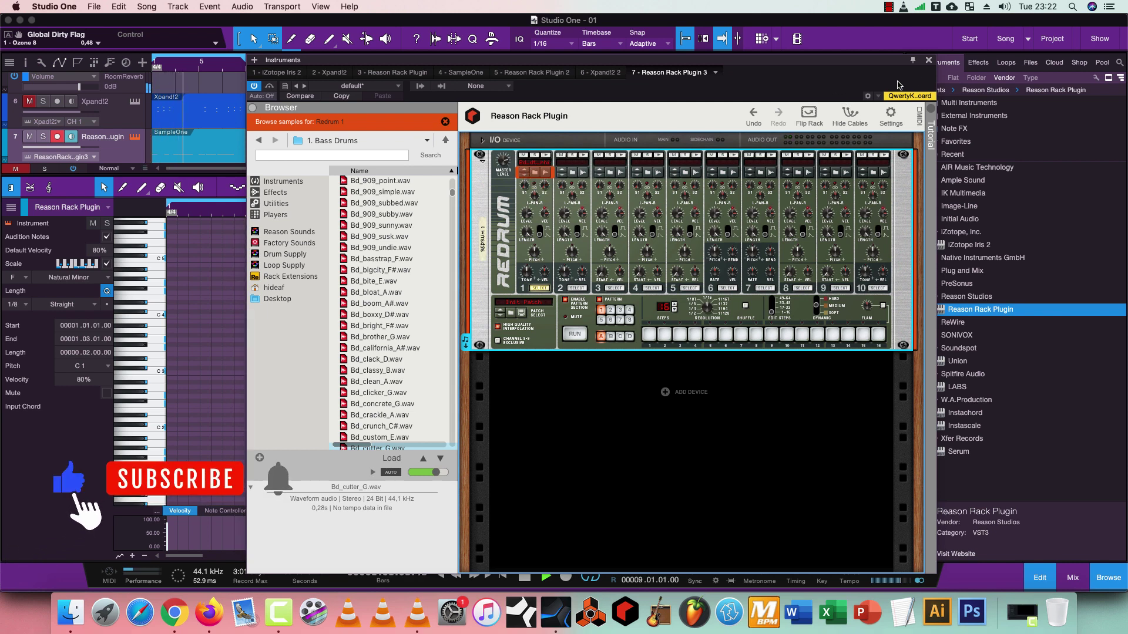
{"action": "left_click", "coordinate": [928, 60]}
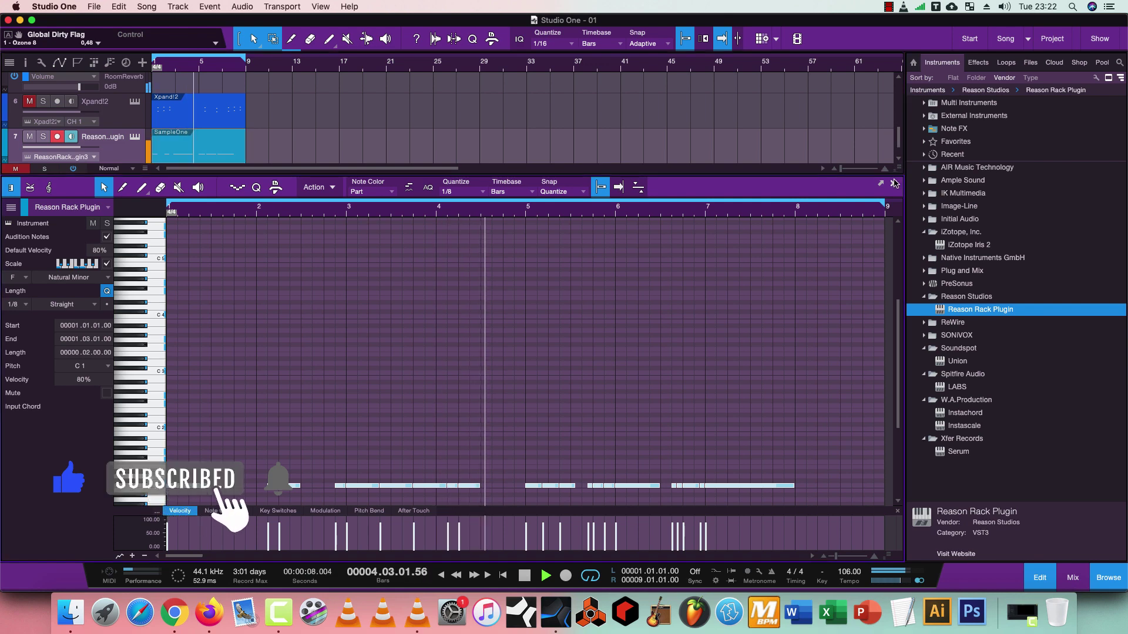